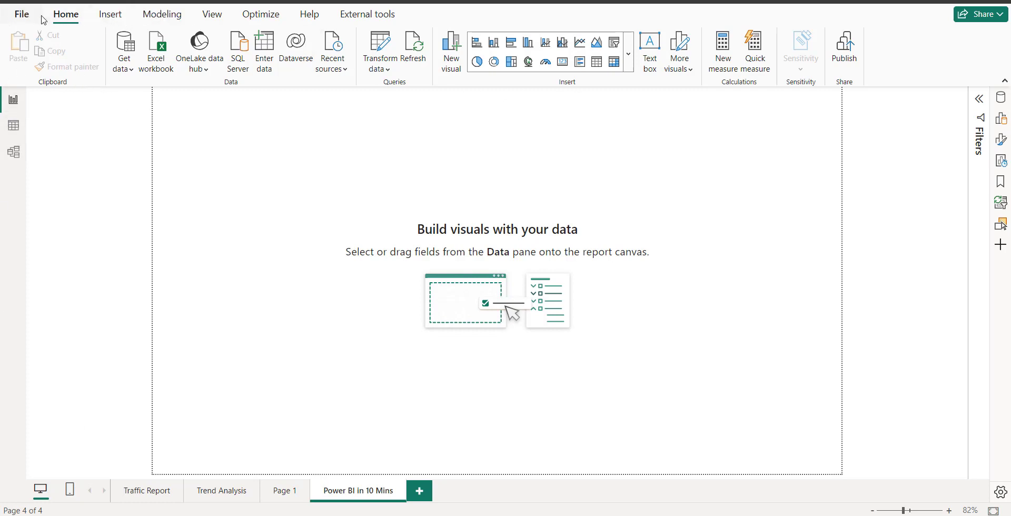
- Insert two empty stacked column charts on the report page, remove the lower one and select the remaining chart
{"action": "left_click", "coordinate": [116, 16]}
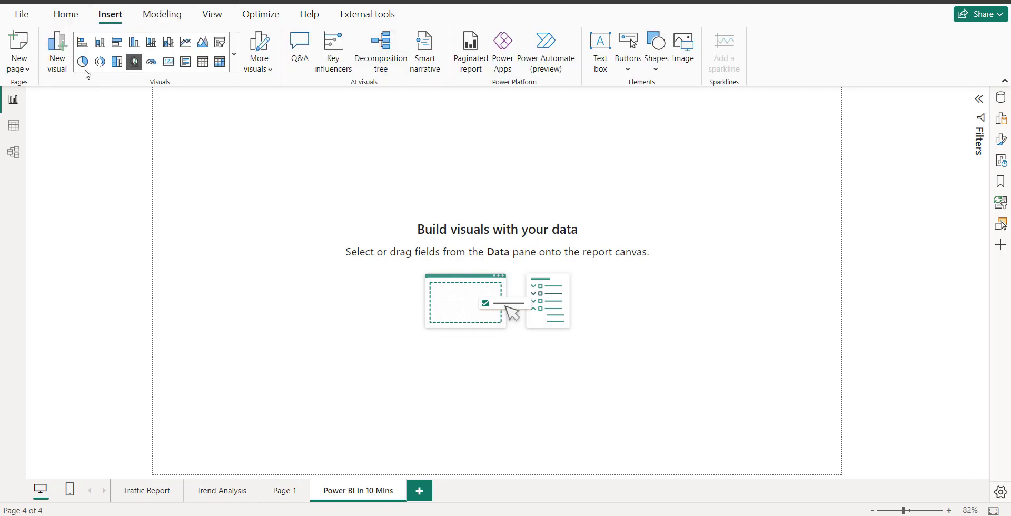
{"action": "left_click", "coordinate": [59, 55]}
{"action": "left_click", "coordinate": [59, 55]}
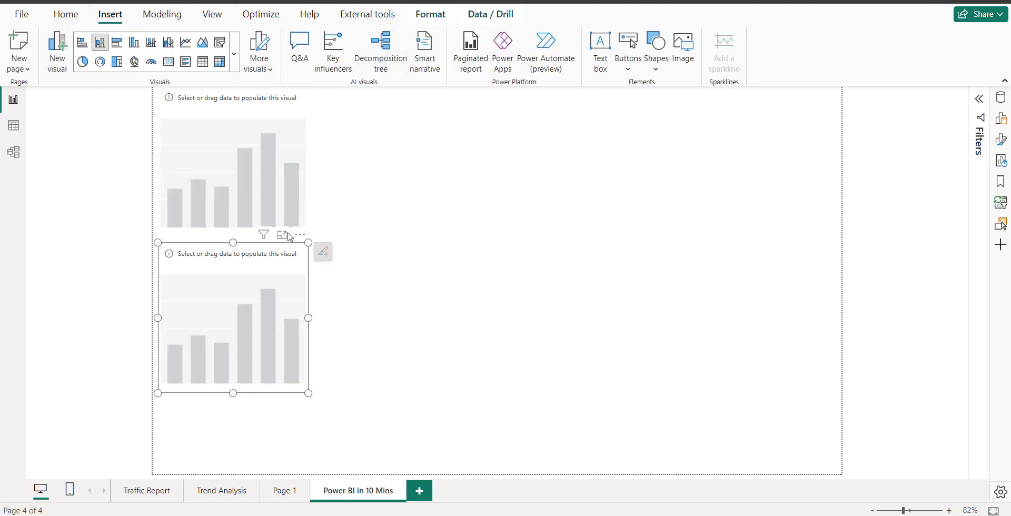
{"action": "left_click", "coordinate": [299, 234]}
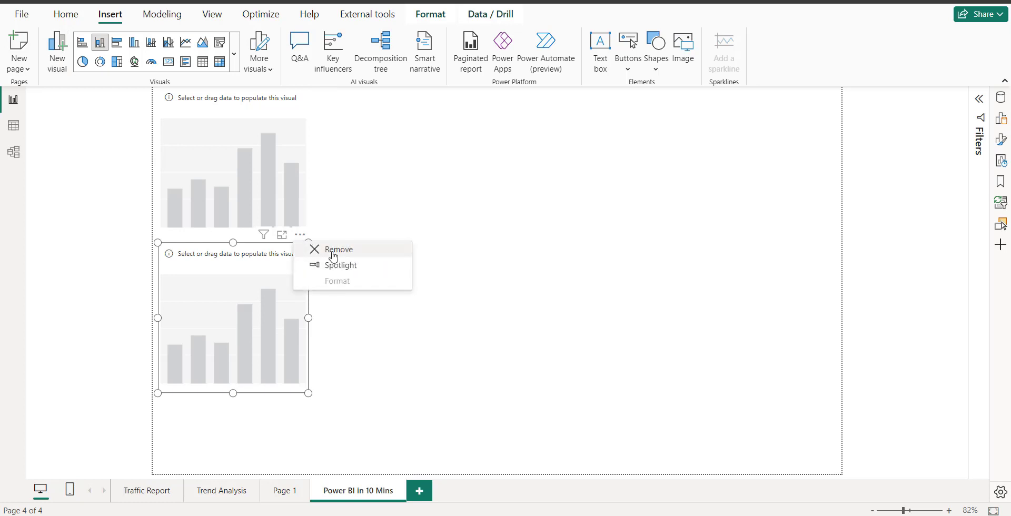
{"action": "left_click", "coordinate": [331, 252]}
{"action": "left_click", "coordinate": [289, 140]}
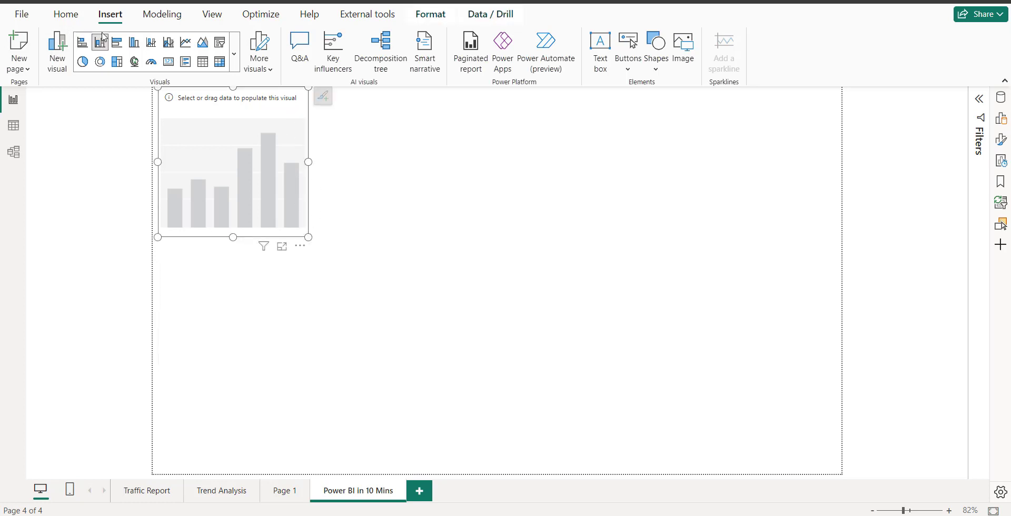
- Glance at the modeling commands and the model diagram, then remove the remaining empty column chart from the report page
{"action": "left_click", "coordinate": [161, 15]}
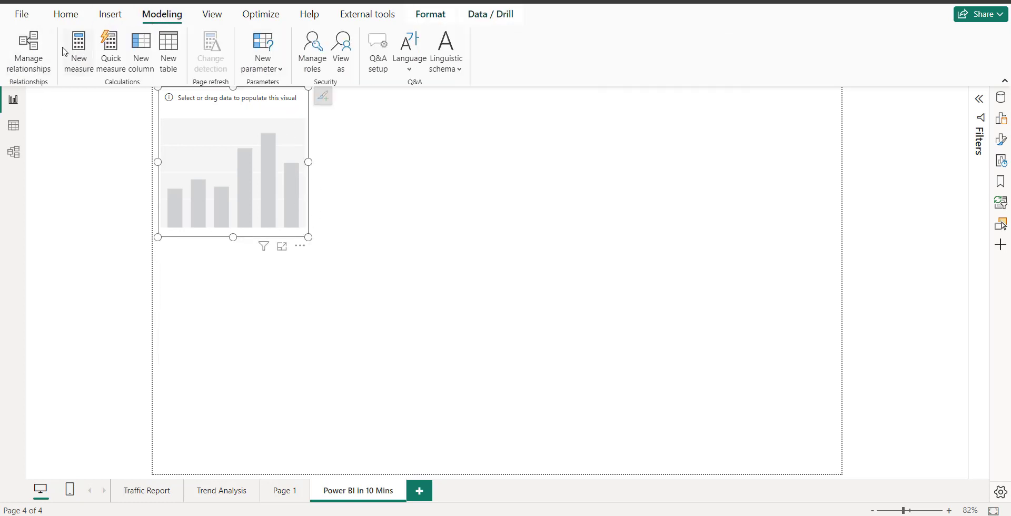
{"action": "left_click", "coordinate": [17, 154]}
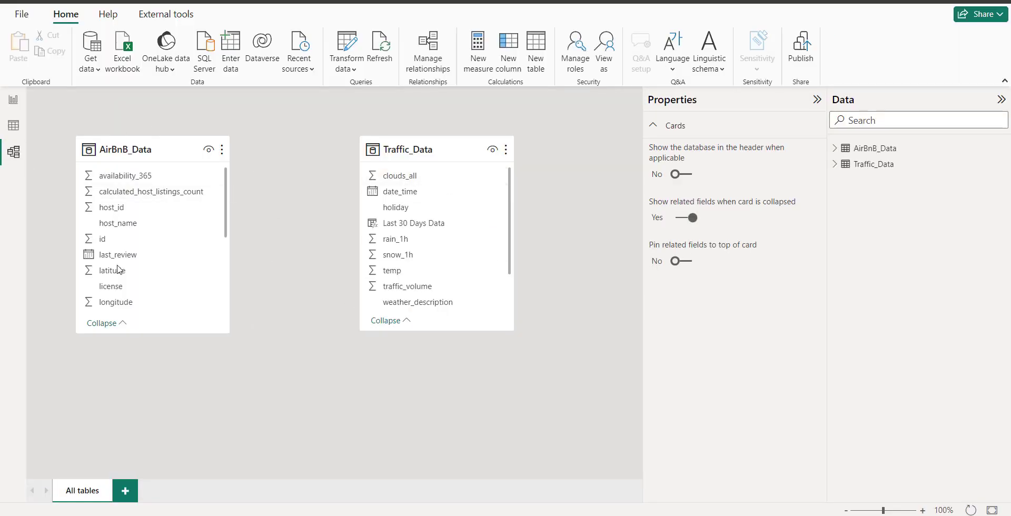
{"action": "left_click", "coordinate": [14, 104]}
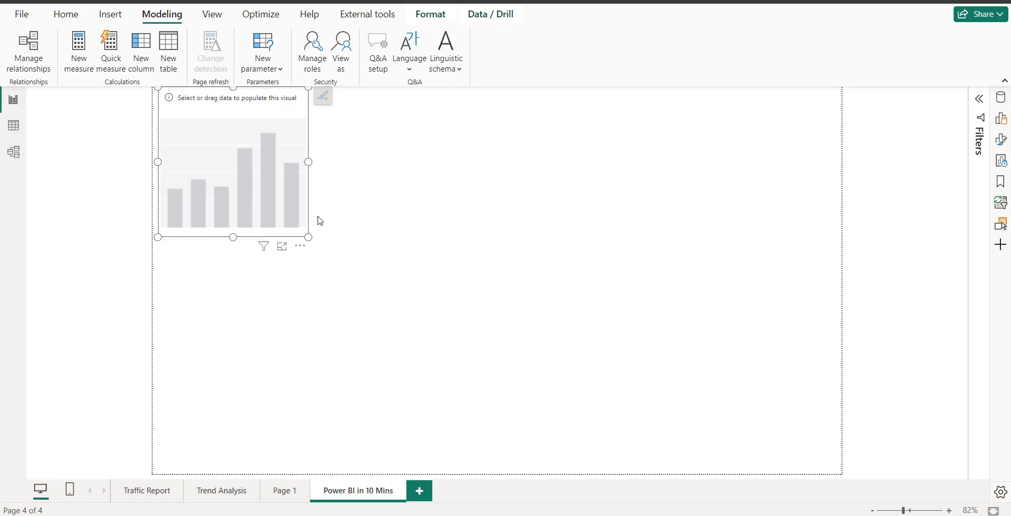
{"action": "left_click", "coordinate": [300, 246]}
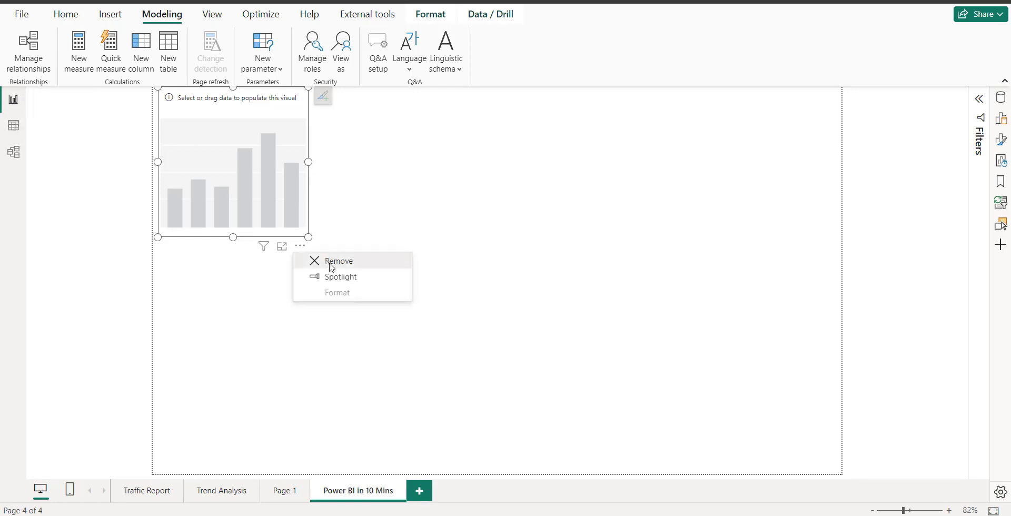
{"action": "left_click", "coordinate": [331, 265]}
- Review the rows and columns of the AirBnB_Data and Traffic_Data tables in the table view
{"action": "left_click", "coordinate": [13, 134]}
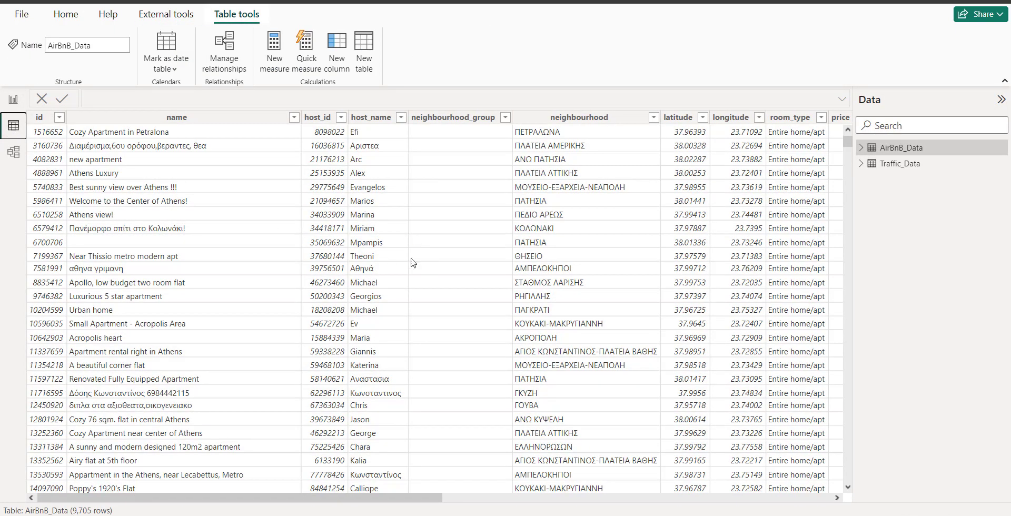
{"action": "left_click", "coordinate": [905, 166]}
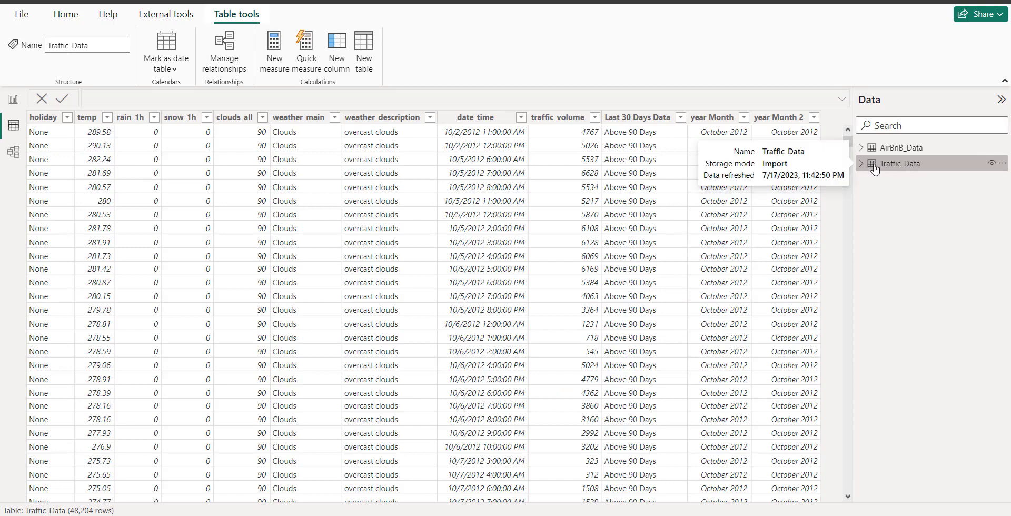
{"action": "left_click", "coordinate": [886, 151]}
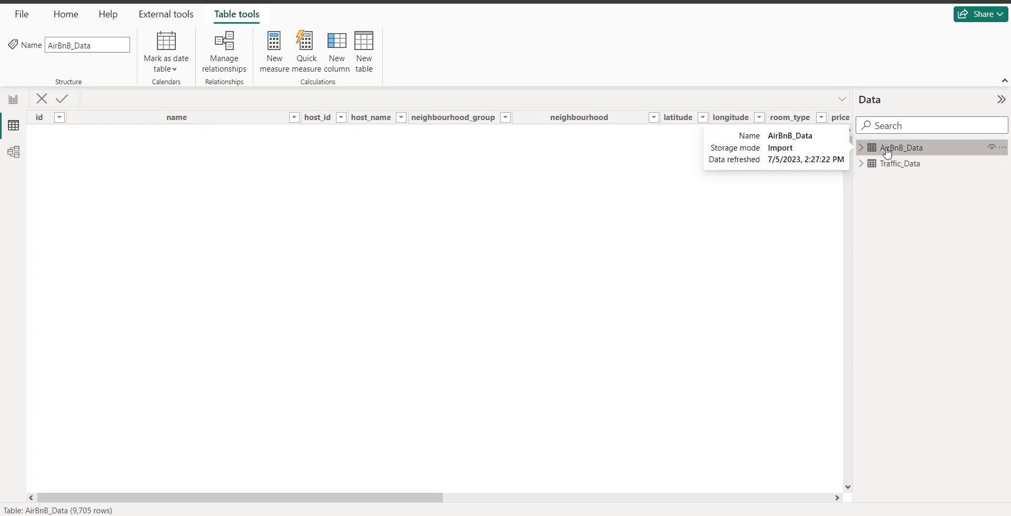
{"action": "left_click", "coordinate": [895, 163]}
{"action": "mouse_move", "coordinate": [865, 150]}
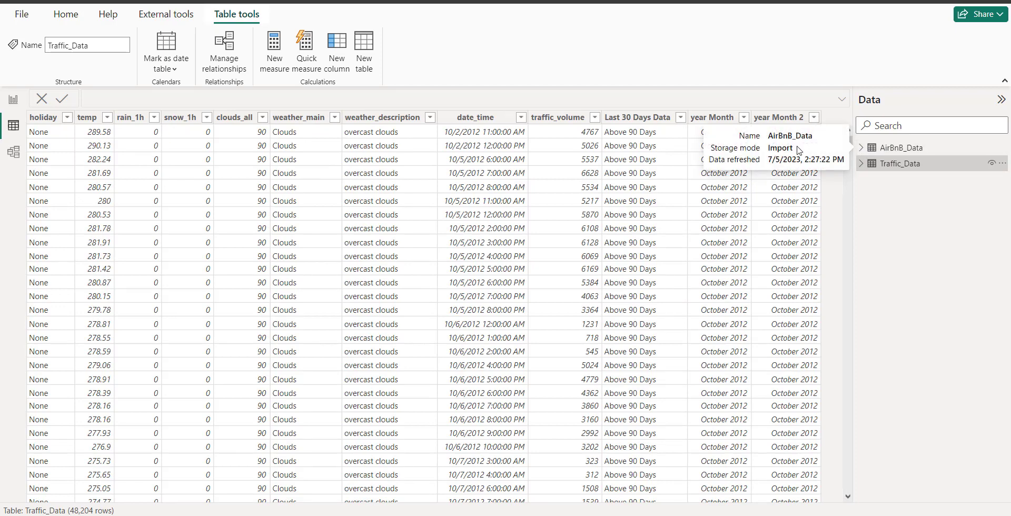
- Enlarge the AirBnB_Data and Traffic_Data cards in the model diagram and look through their field lists
{"action": "left_click", "coordinate": [14, 155]}
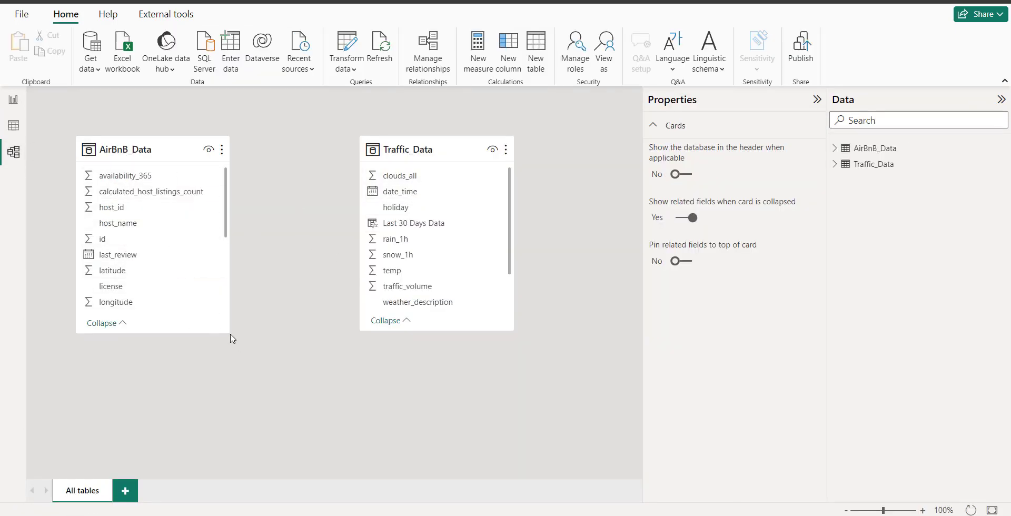
{"action": "left_click_drag", "start_coordinate": [233, 349], "coordinate": [291, 438]}
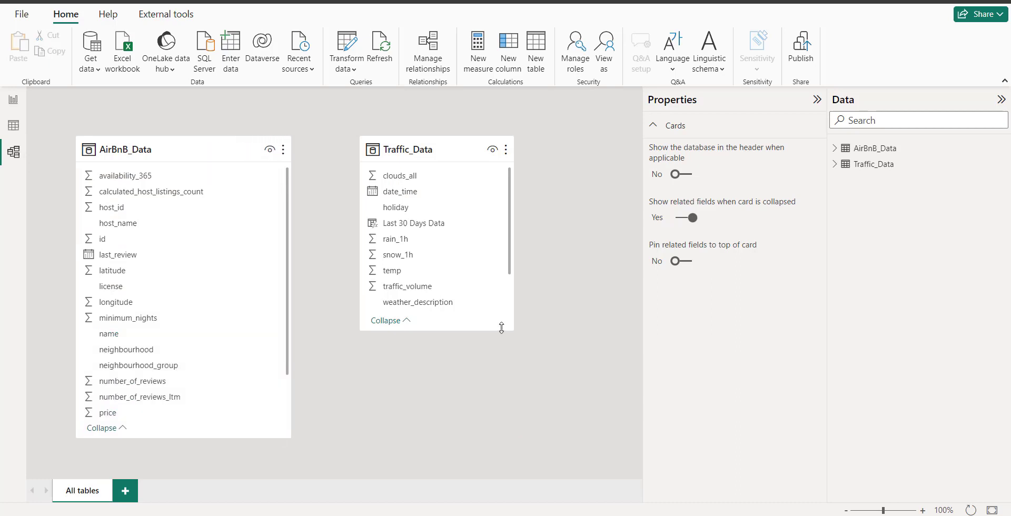
{"action": "left_click_drag", "start_coordinate": [512, 329], "coordinate": [574, 462]}
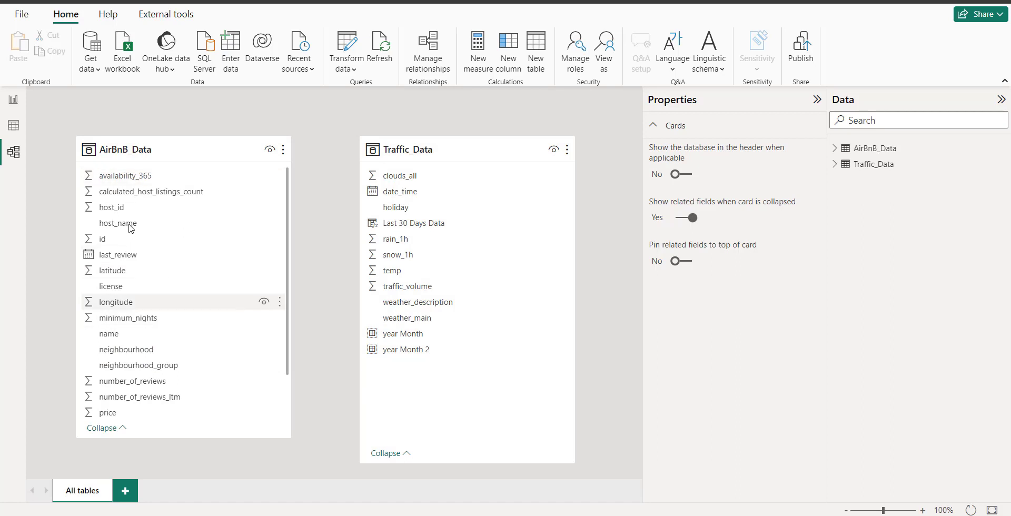
{"action": "scroll", "coordinate": [194, 372], "scroll_direction": "down", "scroll_amount": 1}
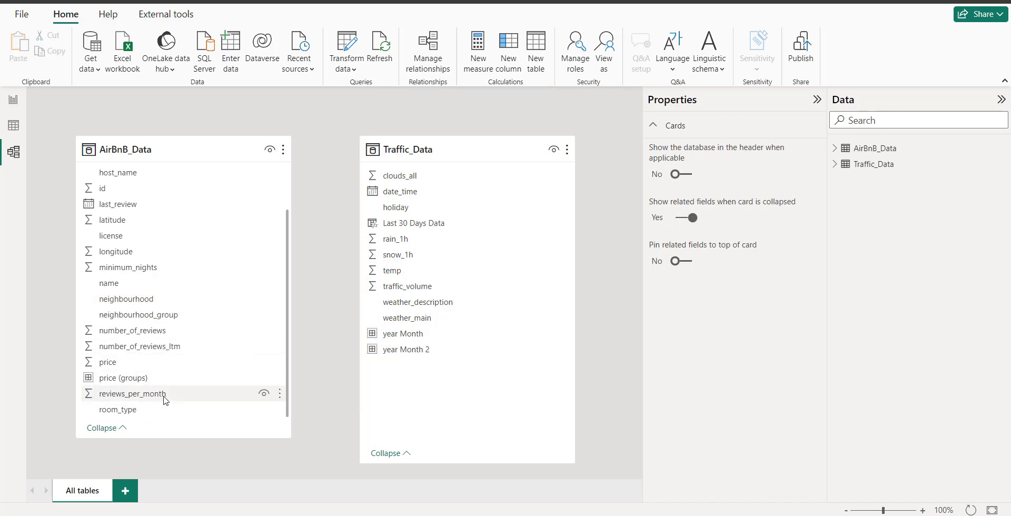
{"action": "scroll", "coordinate": [165, 400], "scroll_direction": "up", "scroll_amount": 2}
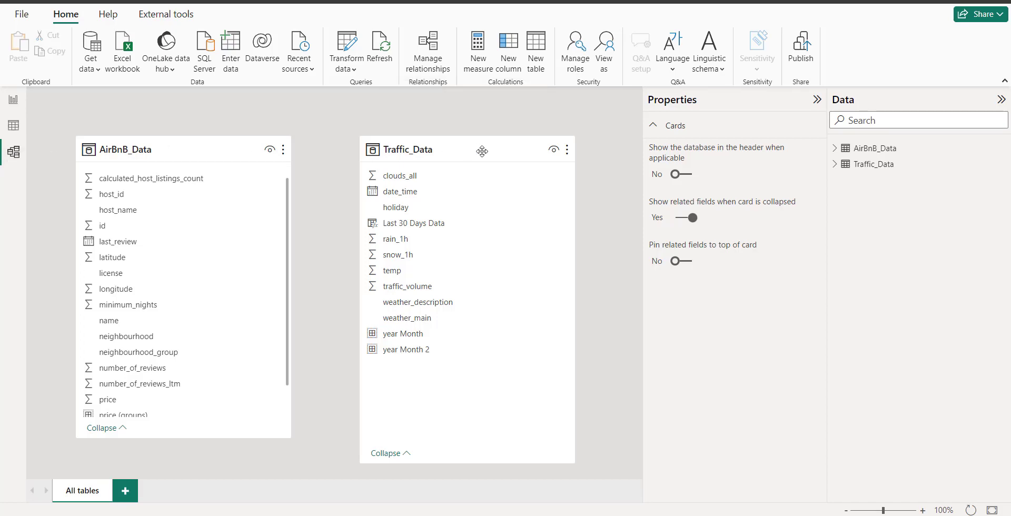
- Delete the Traffic_Data table from the model
{"action": "left_click", "coordinate": [566, 150]}
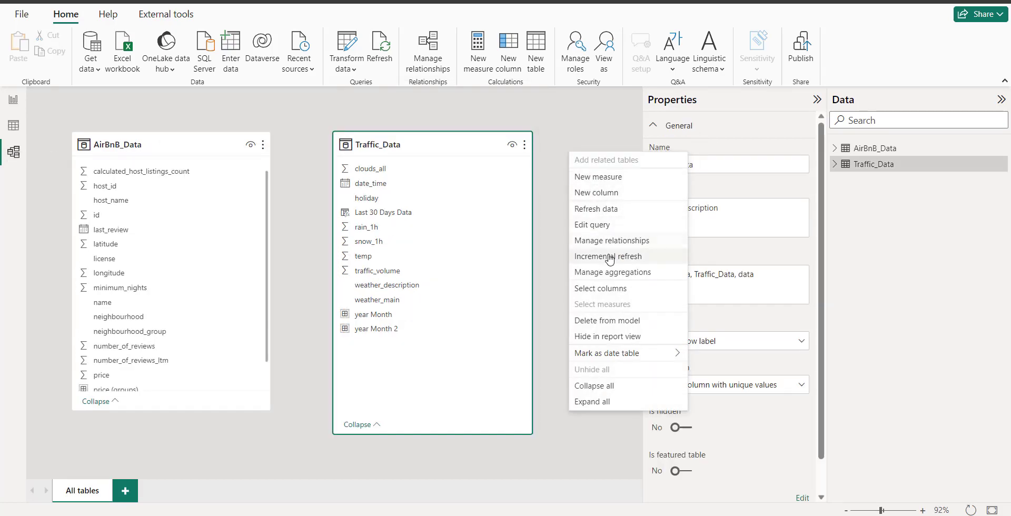
{"action": "left_click", "coordinate": [624, 321]}
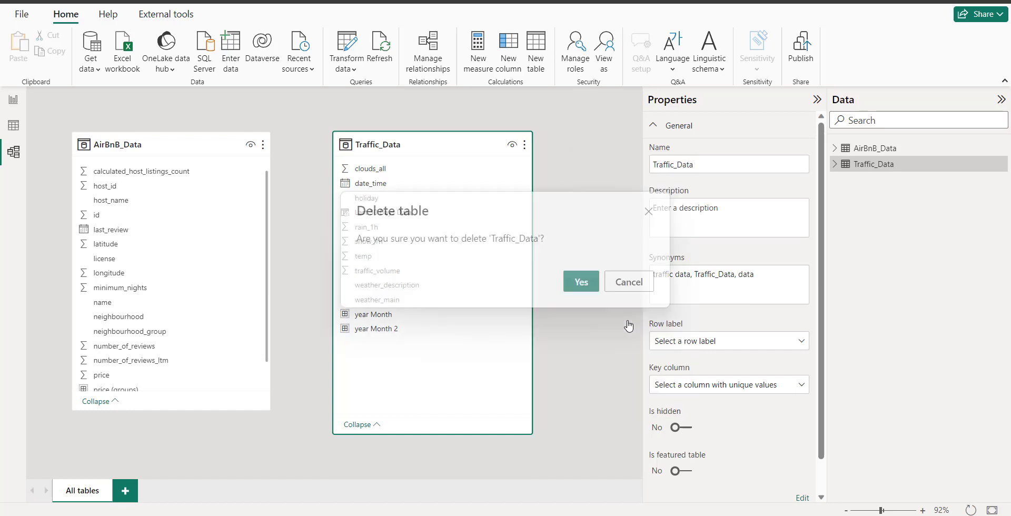
{"action": "left_click", "coordinate": [582, 283]}
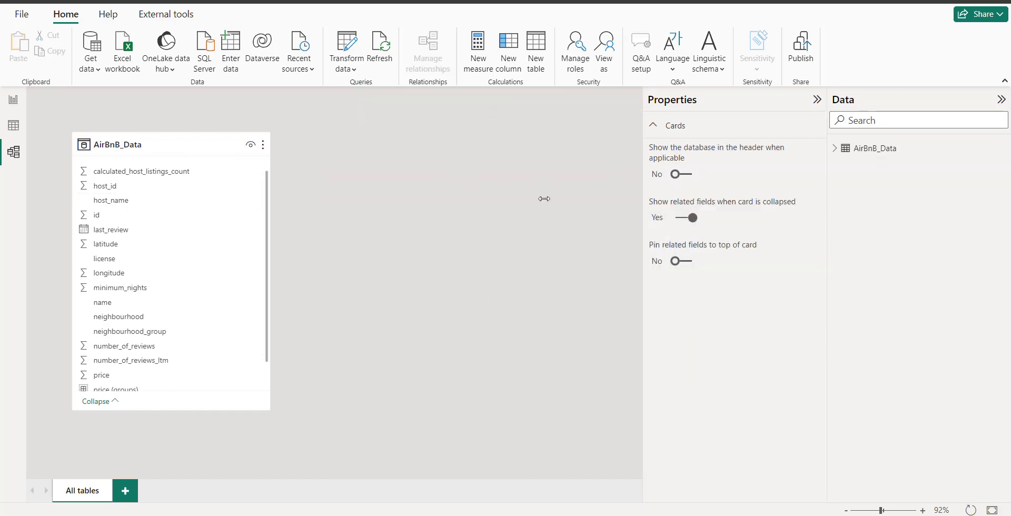
- Expand the AirBnB_Data fields in the model view and examine the data type and format options of the name column
{"action": "left_click", "coordinate": [835, 154]}
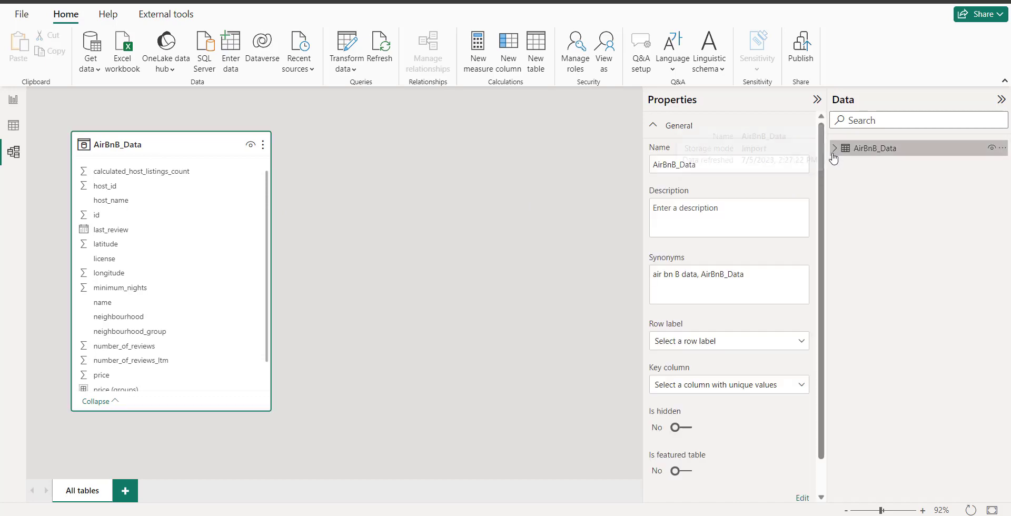
{"action": "left_click", "coordinate": [835, 150]}
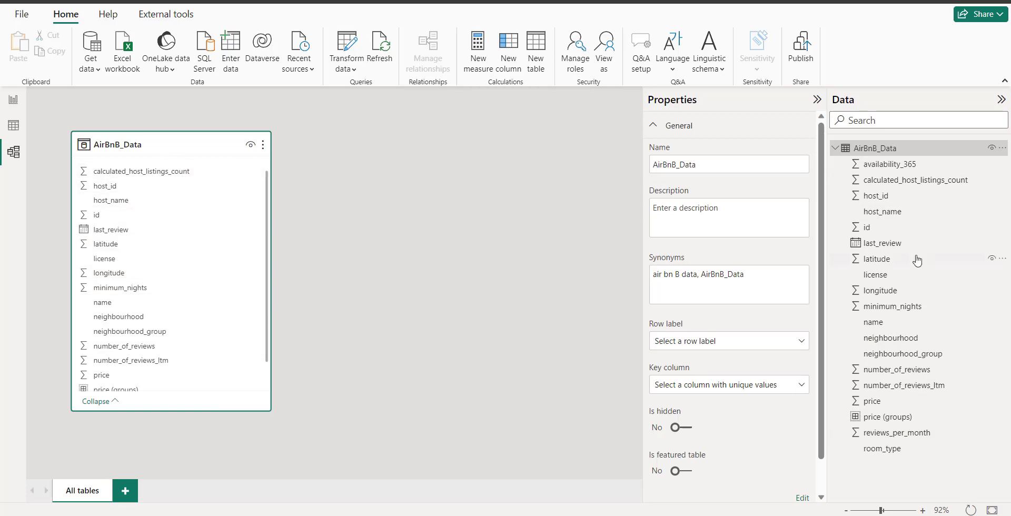
{"action": "scroll", "coordinate": [735, 395], "scroll_direction": "down", "scroll_amount": 1}
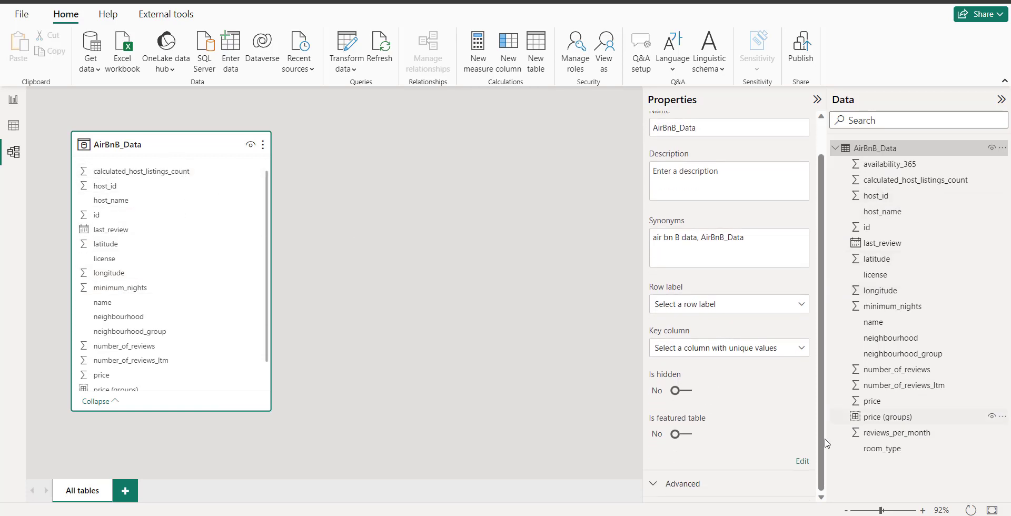
{"action": "left_click", "coordinate": [870, 320]}
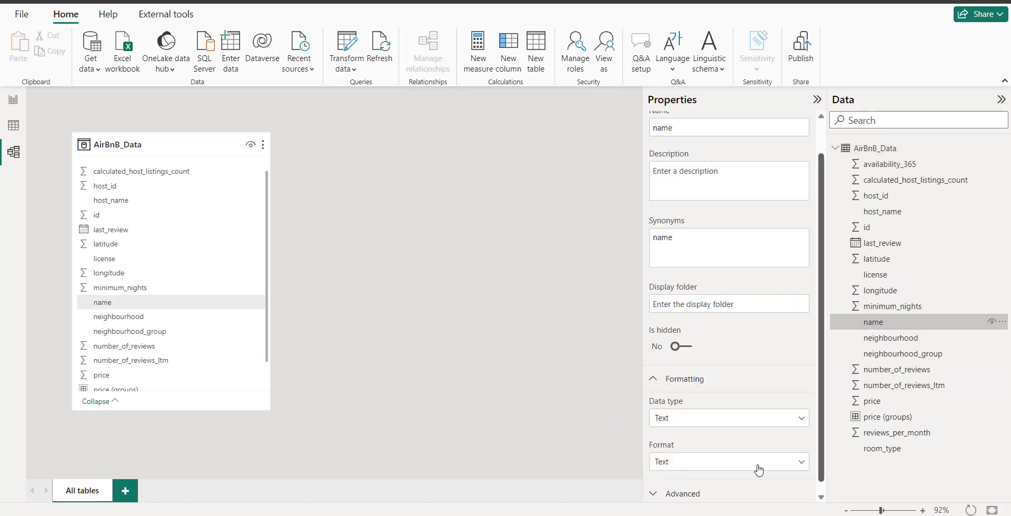
{"action": "left_click", "coordinate": [803, 408]}
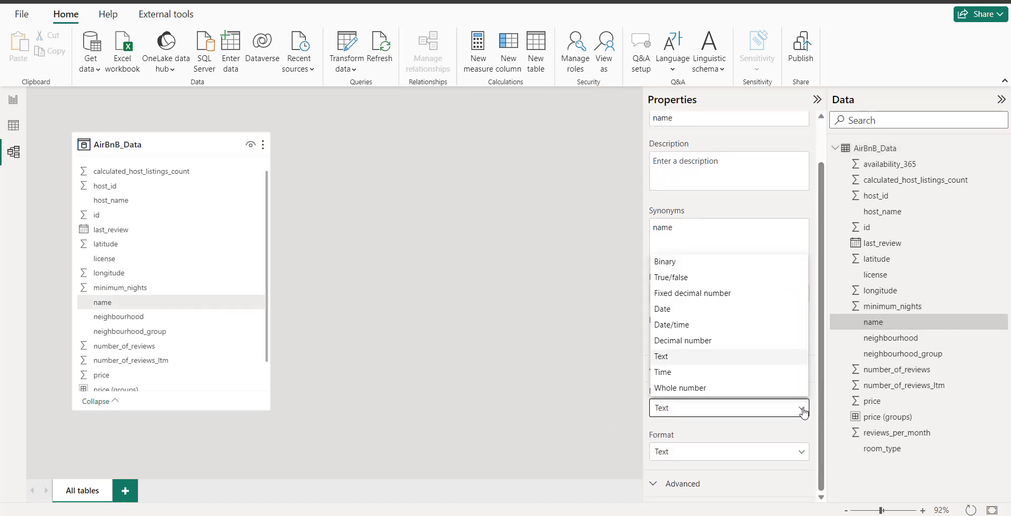
{"action": "left_click", "coordinate": [801, 408]}
{"action": "left_click", "coordinate": [801, 451]}
{"action": "left_click", "coordinate": [801, 451]}
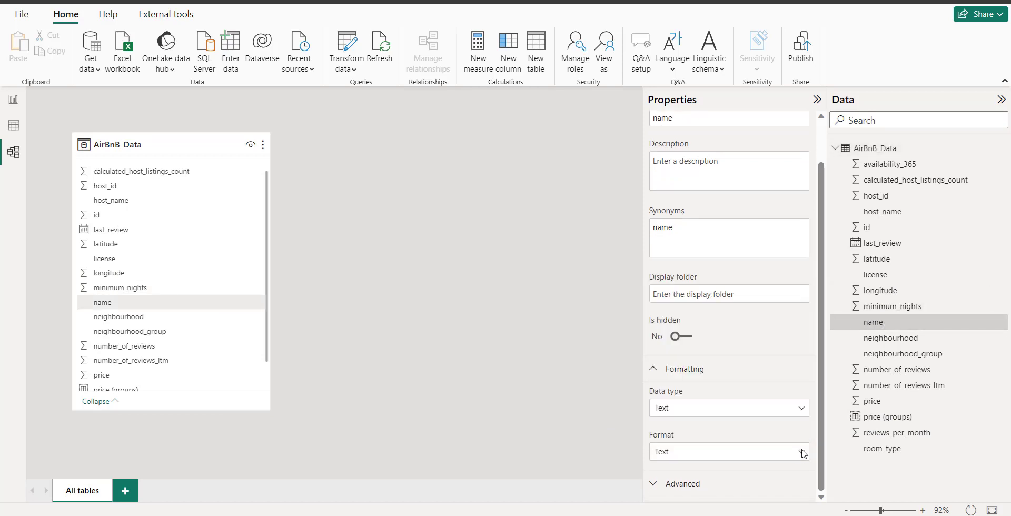
- Check the data type and format of the number_of_reviews_ltm, price (groups), reviews_per_month and room_type columns
{"action": "left_click", "coordinate": [880, 388]}
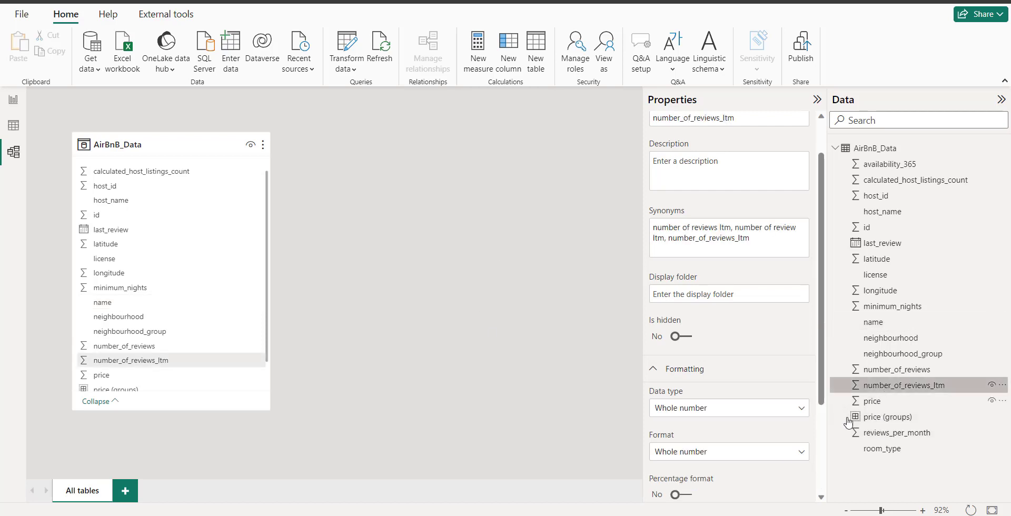
{"action": "left_click", "coordinate": [886, 418]}
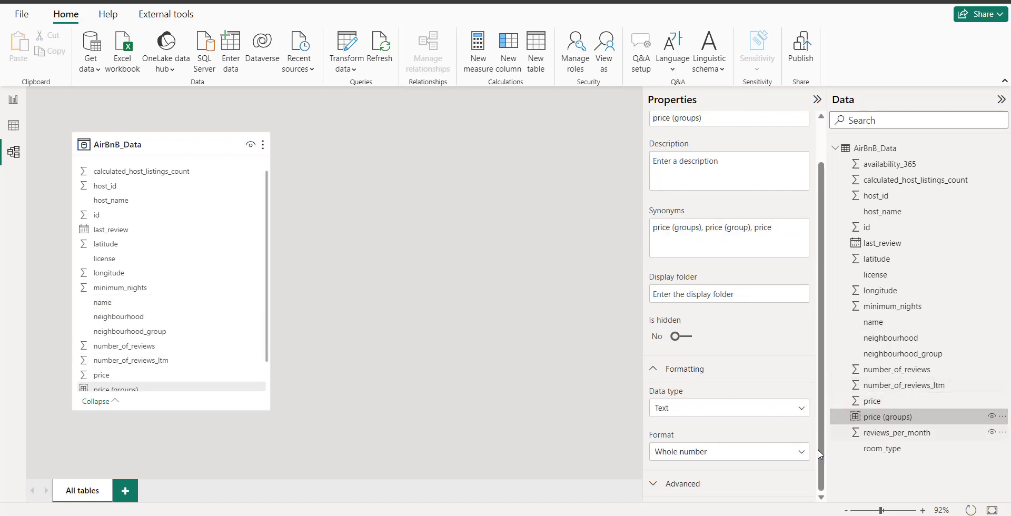
{"action": "left_click", "coordinate": [895, 433]}
{"action": "left_click", "coordinate": [887, 449]}
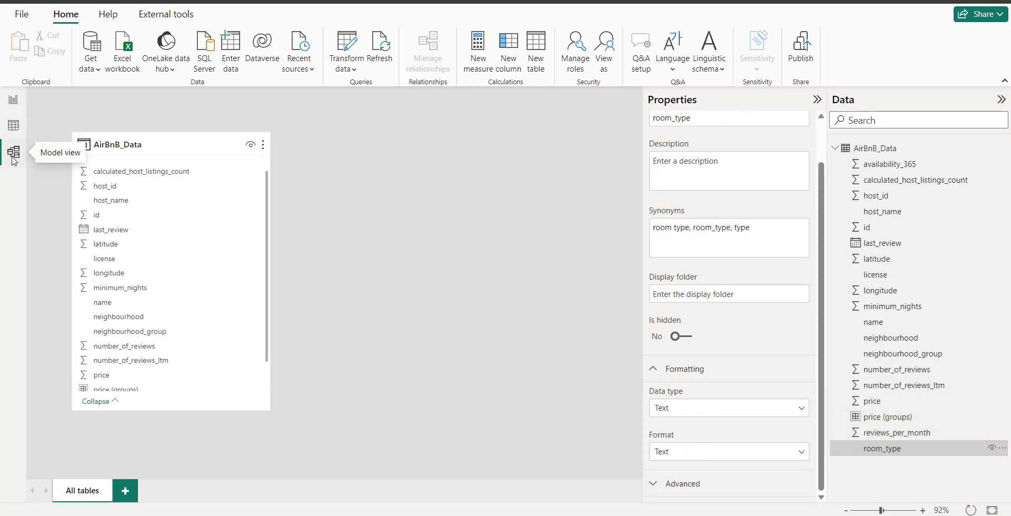
- Show the AirBnB_Data rows in the table view and inspect the sort and filter options of the id column
{"action": "left_click", "coordinate": [13, 125]}
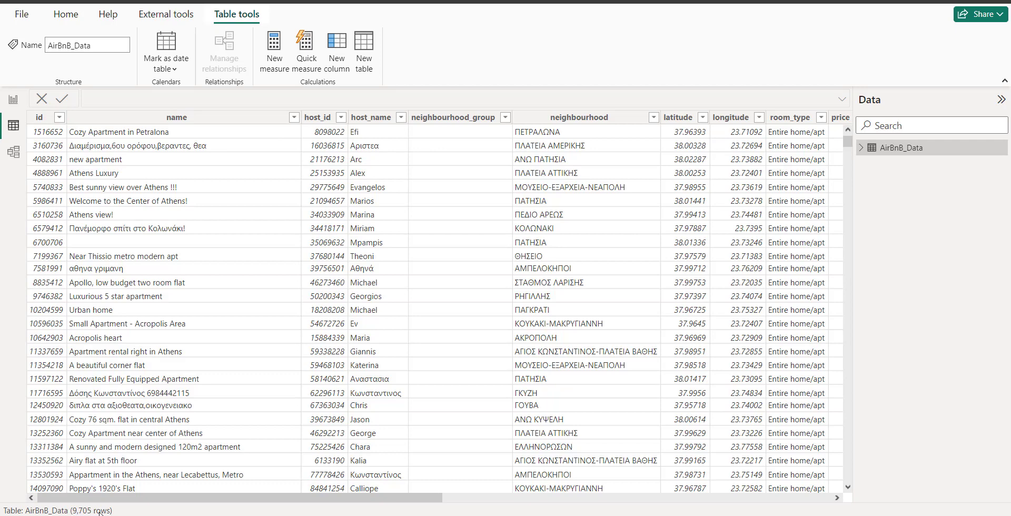
{"action": "left_click", "coordinate": [56, 121]}
{"action": "left_click", "coordinate": [56, 121]}
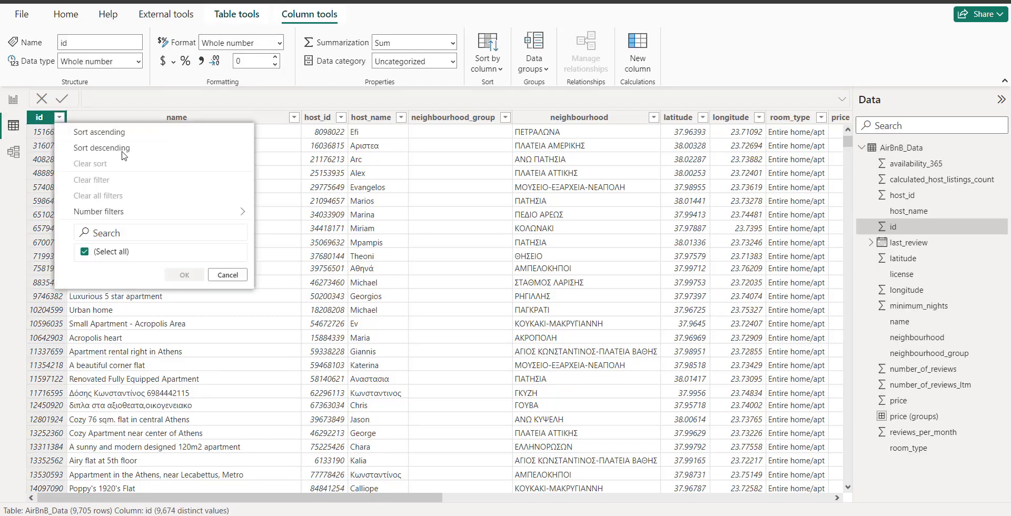
{"action": "left_click", "coordinate": [677, 225]}
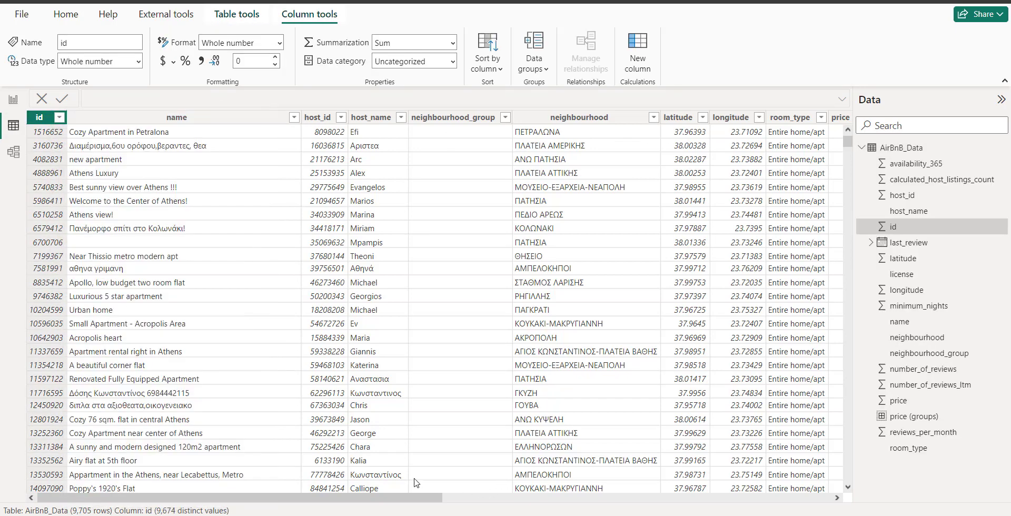
- Filter the price column of AirBnB_Data to show only rows with the value 14
{"action": "left_click_drag", "start_coordinate": [406, 497], "coordinate": [652, 488]}
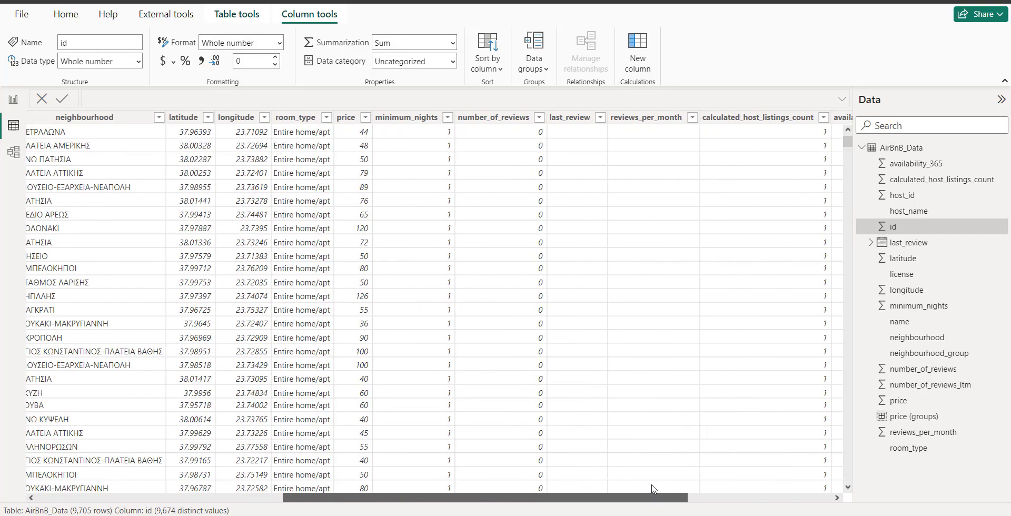
{"action": "left_click", "coordinate": [365, 117]}
{"action": "scroll", "coordinate": [419, 421], "scroll_direction": "down", "scroll_amount": 6}
{"action": "scroll", "coordinate": [379, 369], "scroll_direction": "up", "scroll_amount": 6}
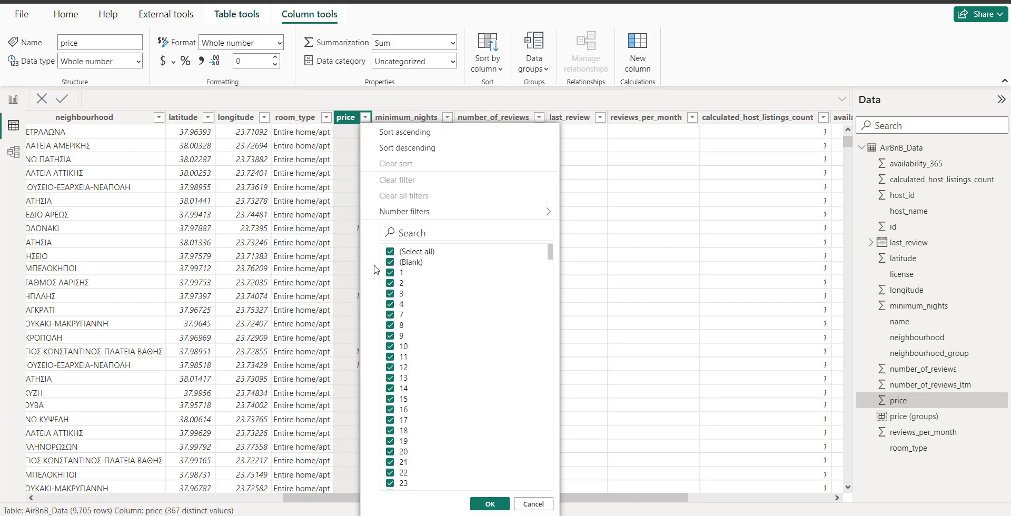
{"action": "left_click", "coordinate": [390, 256]}
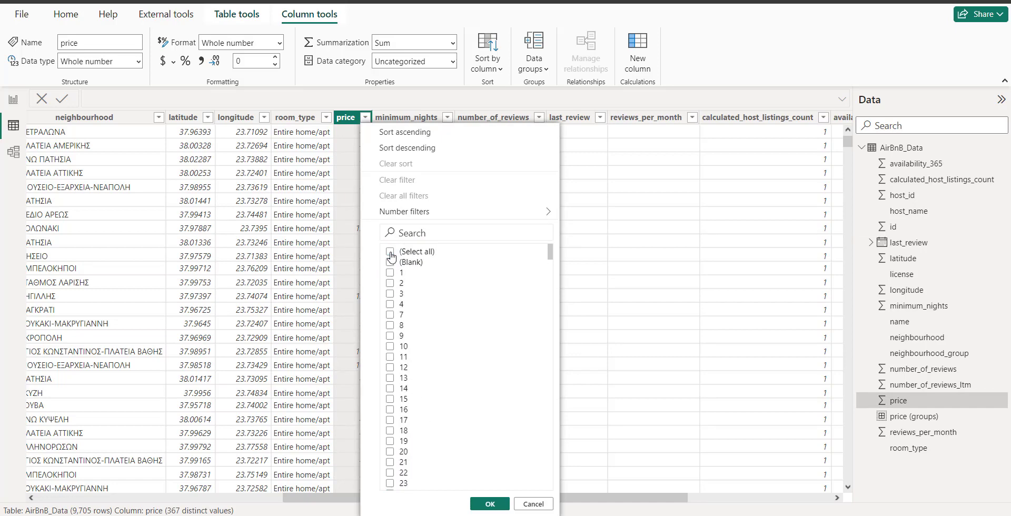
{"action": "left_click", "coordinate": [390, 388]}
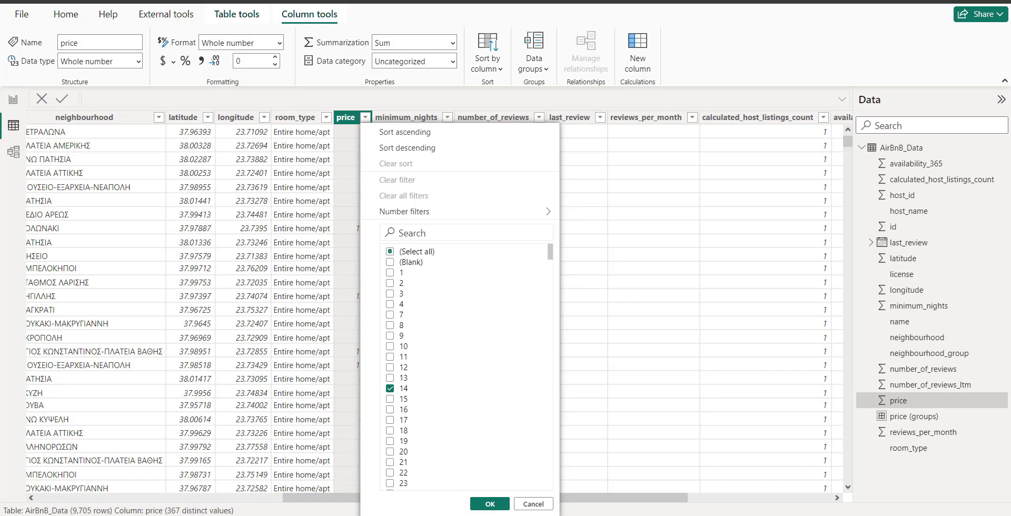
{"action": "left_click", "coordinate": [482, 506]}
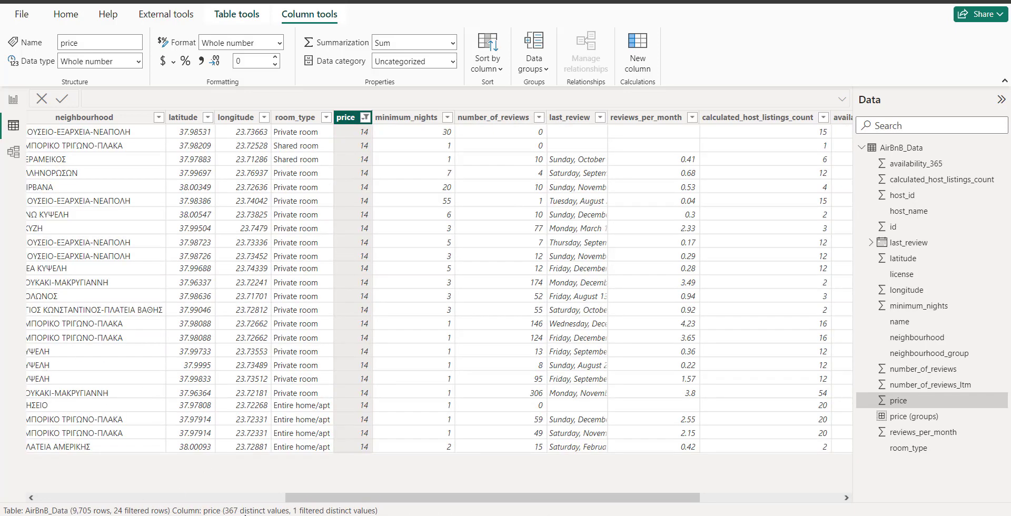
- Reset the price column filter so that all values are selected again
{"action": "left_click", "coordinate": [365, 117]}
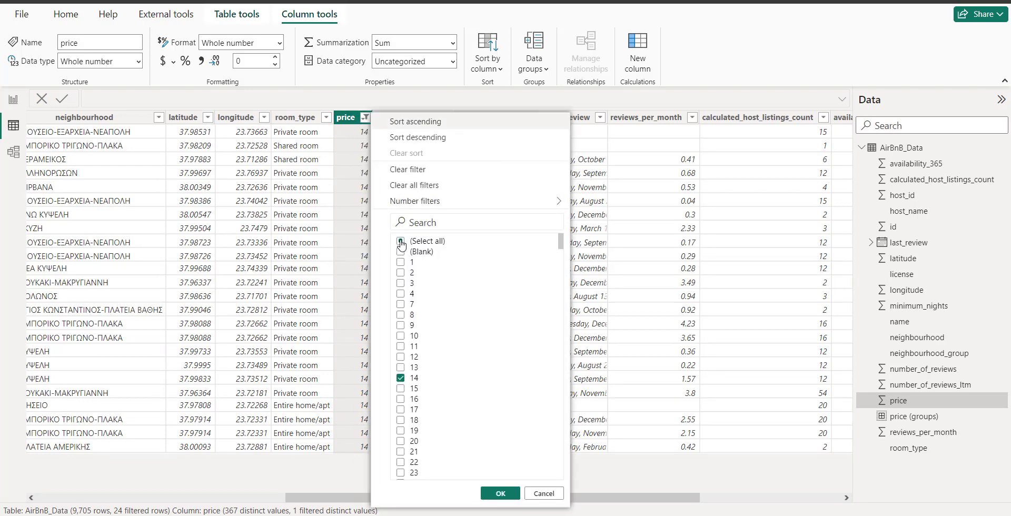
{"action": "left_click", "coordinate": [401, 243]}
{"action": "left_click", "coordinate": [401, 242]}
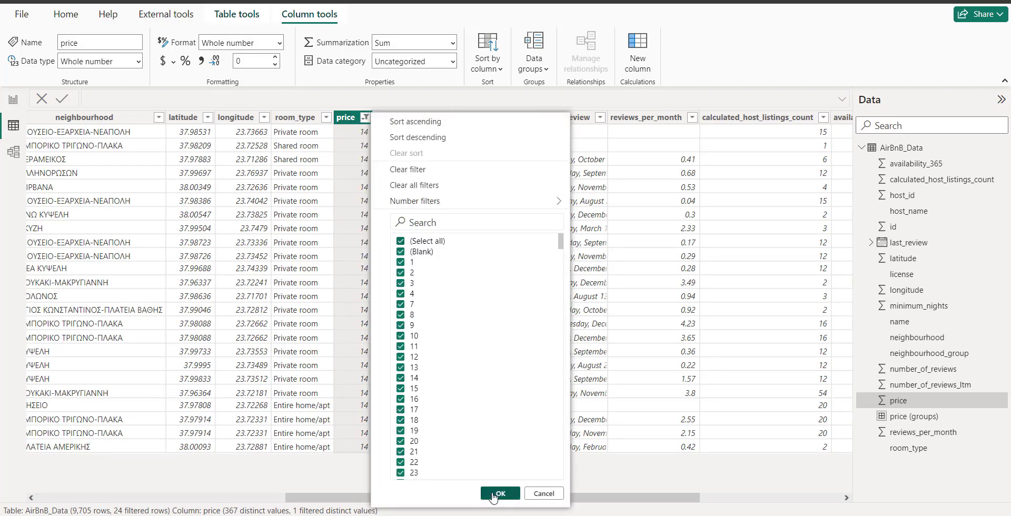
{"action": "left_click", "coordinate": [499, 494]}
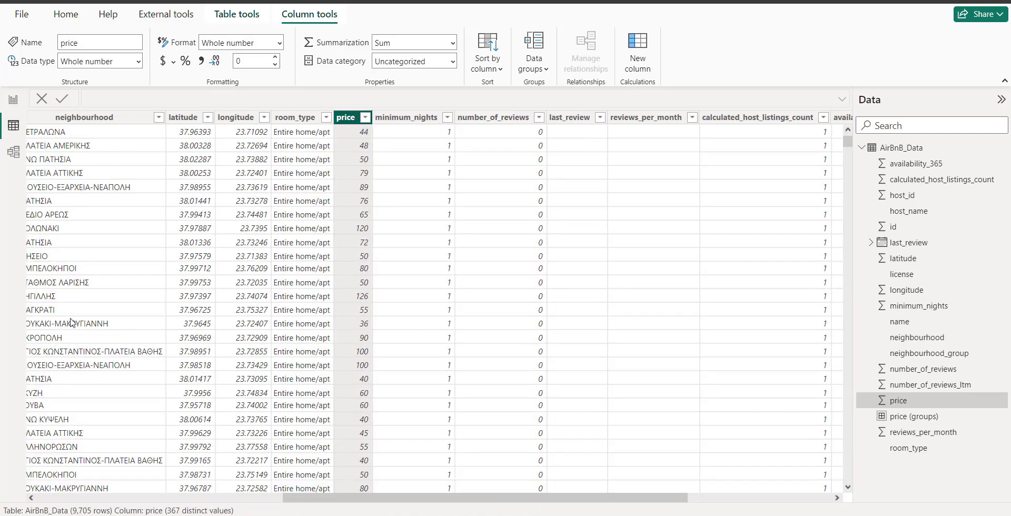
- Return to the report view and examine the SQL Server connectivity modes and the Excel workbook file selection without importing anything
{"action": "left_click", "coordinate": [14, 102]}
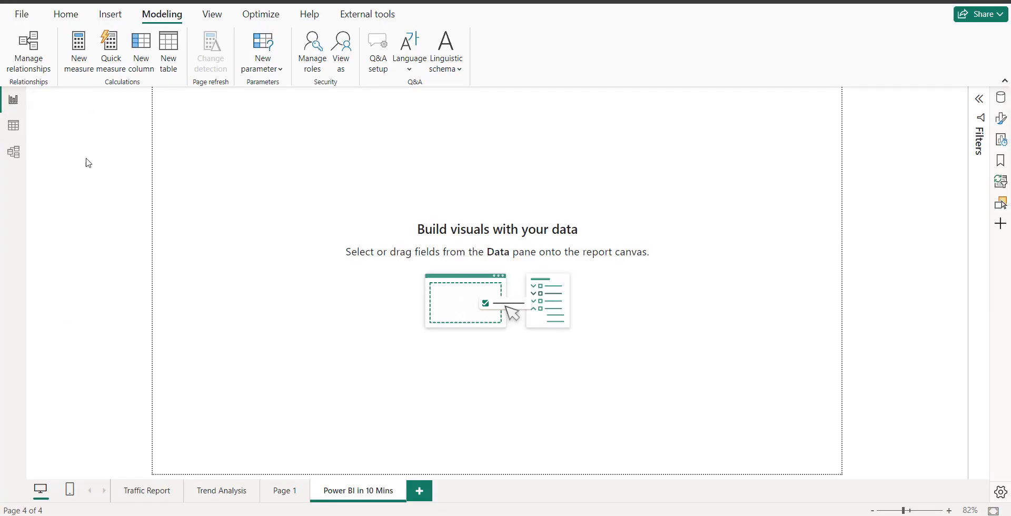
{"action": "left_click", "coordinate": [66, 15]}
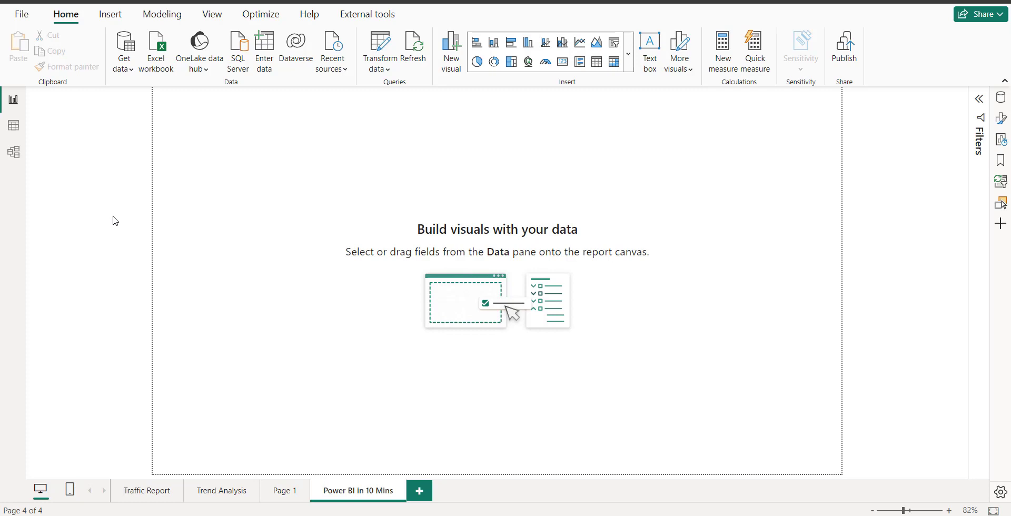
{"action": "left_click", "coordinate": [124, 59]}
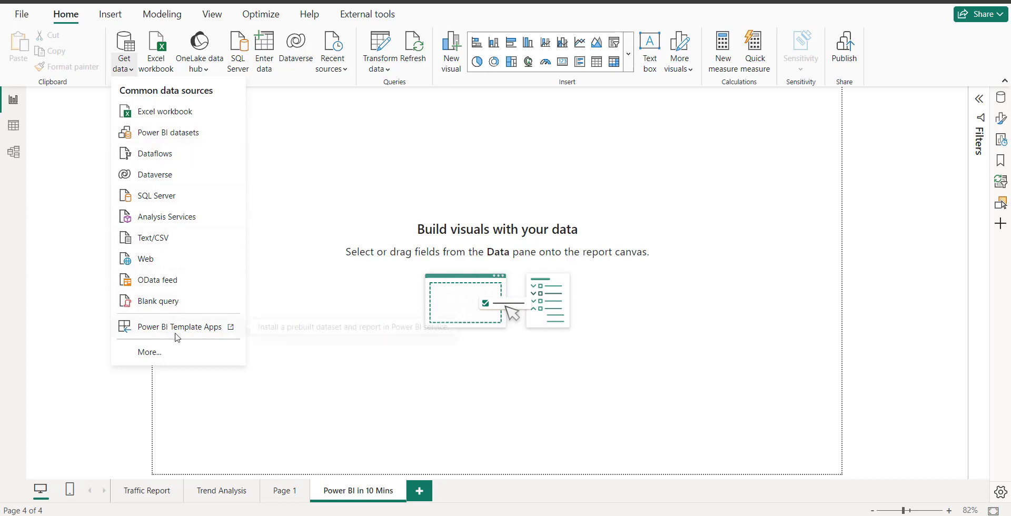
{"action": "left_click", "coordinate": [156, 195]}
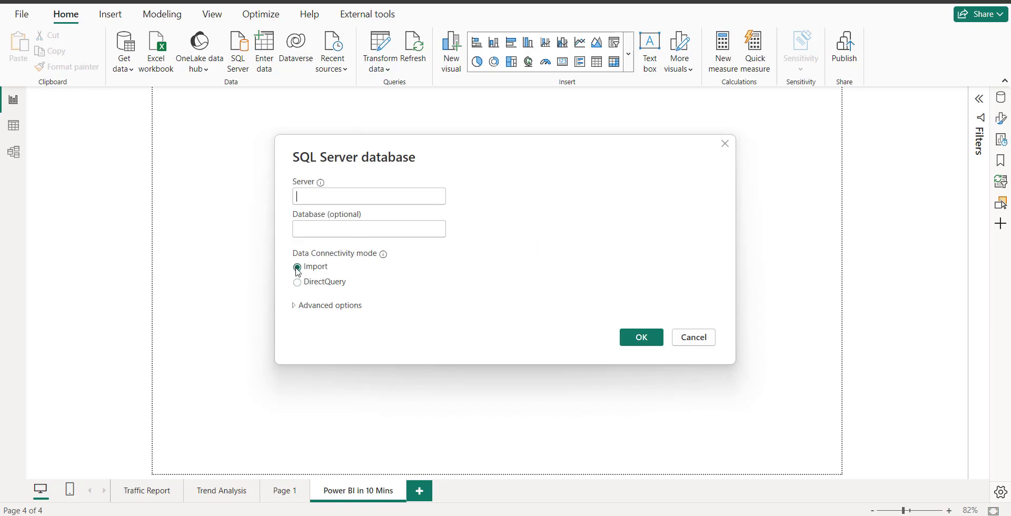
{"action": "left_click", "coordinate": [298, 284]}
{"action": "left_click", "coordinate": [694, 340]}
{"action": "left_click", "coordinate": [157, 58]}
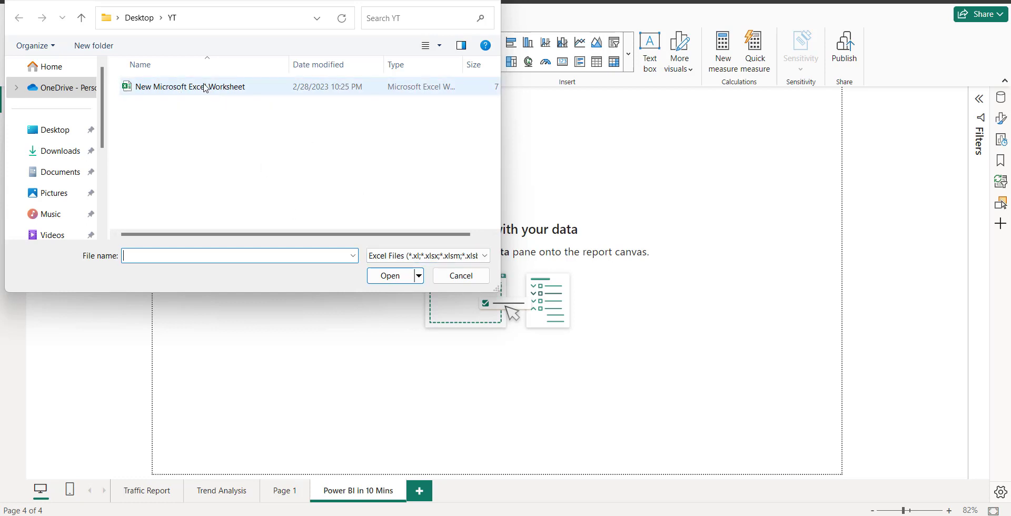
{"action": "left_click", "coordinate": [479, 278]}
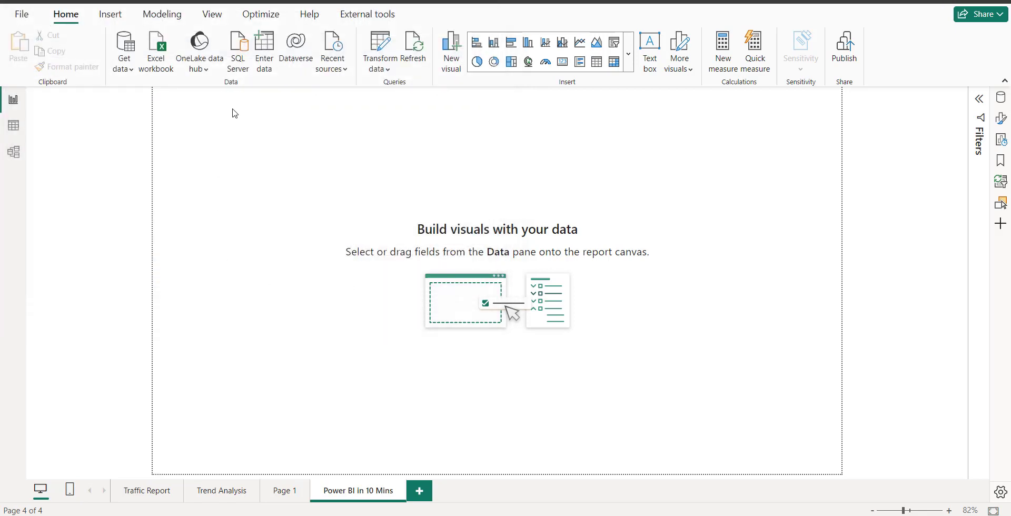
- Try to connect to the Retail Analysis Sample Power BI dataset listed under My data in the OneLake data hub
{"action": "left_click", "coordinate": [204, 73]}
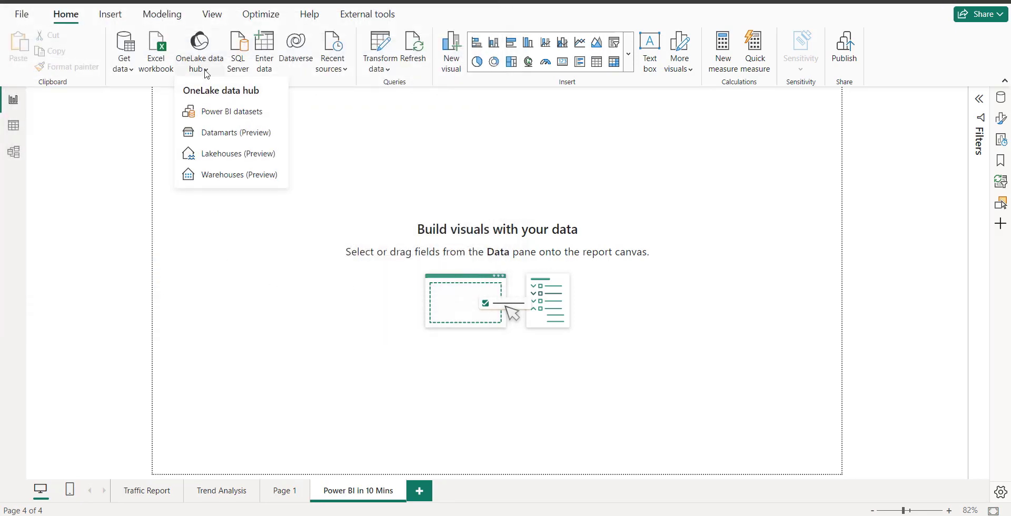
{"action": "left_click", "coordinate": [226, 112]}
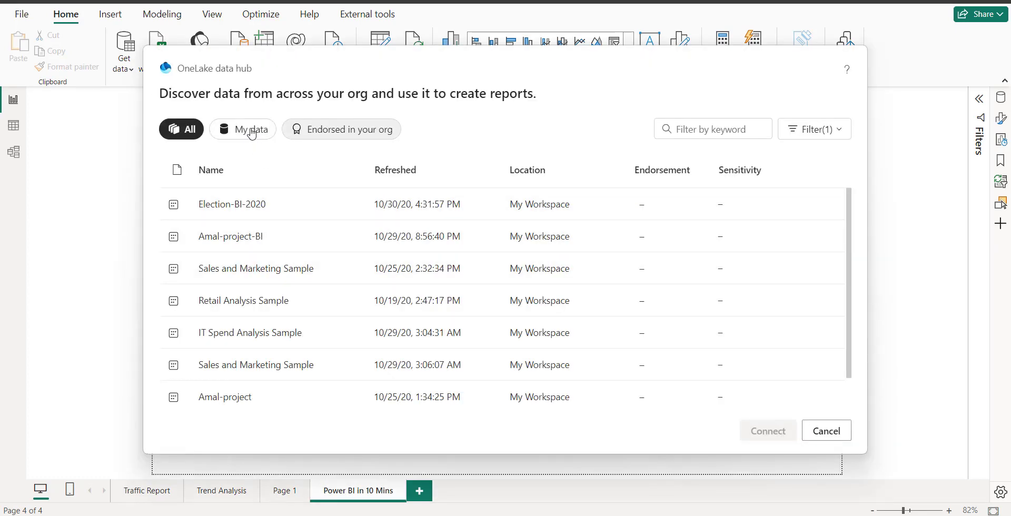
{"action": "left_click", "coordinate": [251, 131]}
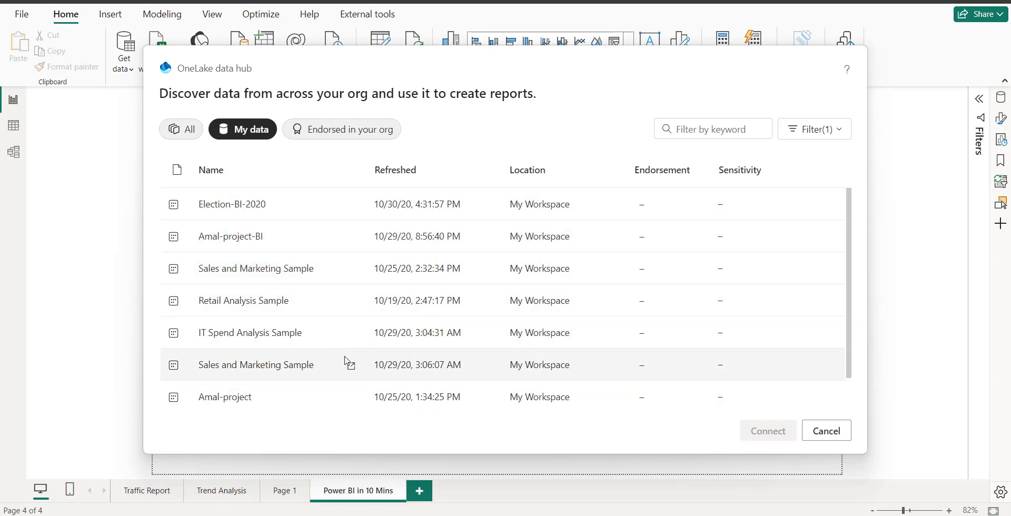
{"action": "left_click", "coordinate": [250, 269]}
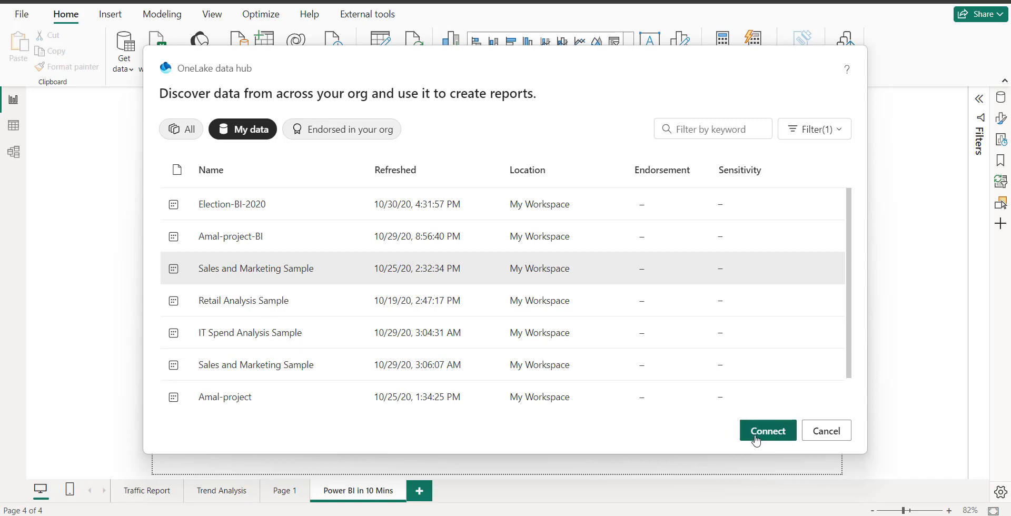
{"action": "left_click", "coordinate": [317, 308]}
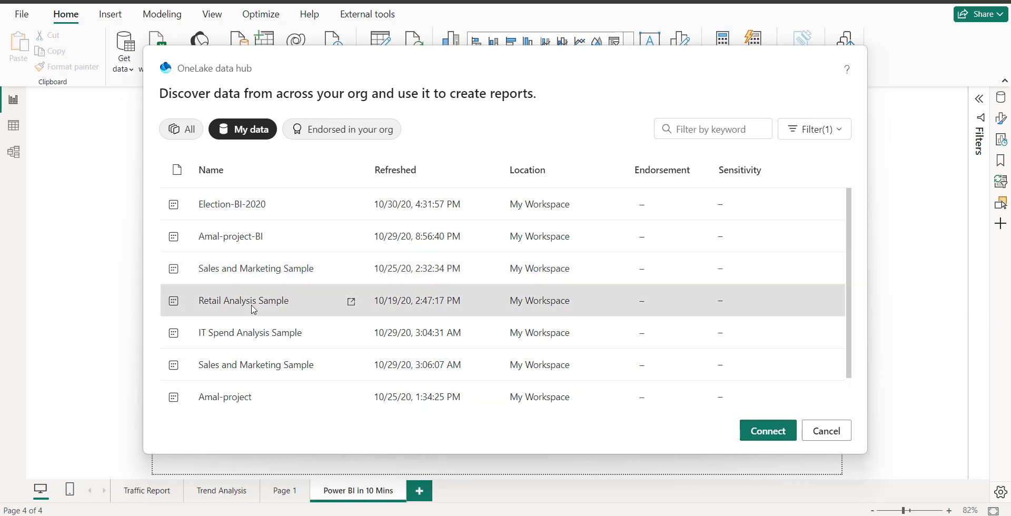
{"action": "left_click", "coordinate": [756, 432]}
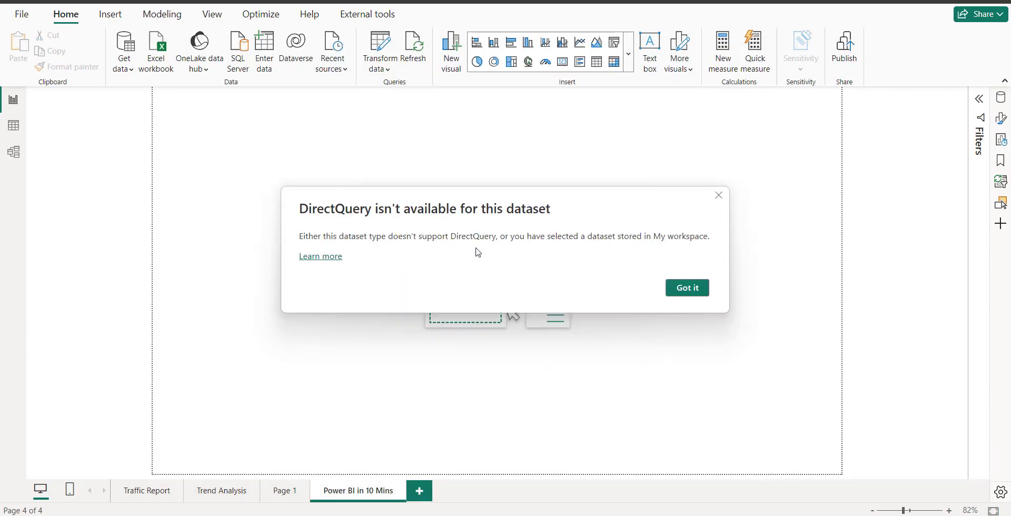
{"action": "left_click", "coordinate": [685, 288]}
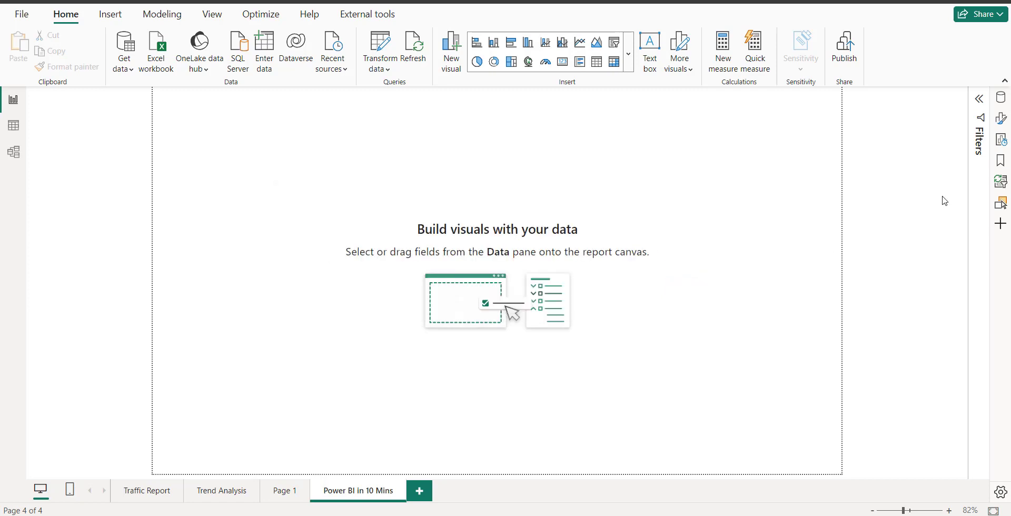
- Review the AirBnB_Data fields, the page format options and the performance analyzer, and close the analyzer
{"action": "left_click", "coordinate": [1002, 98]}
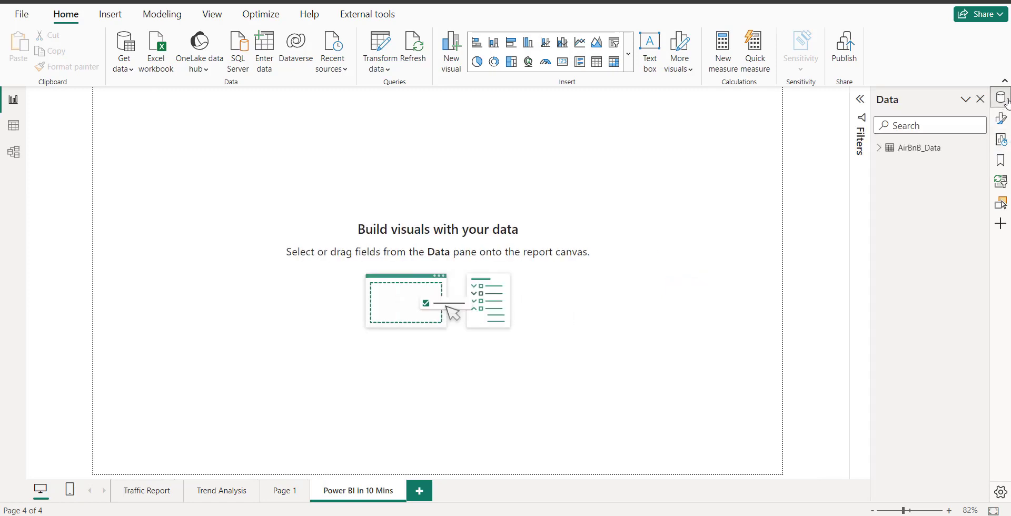
{"action": "left_click", "coordinate": [878, 147]}
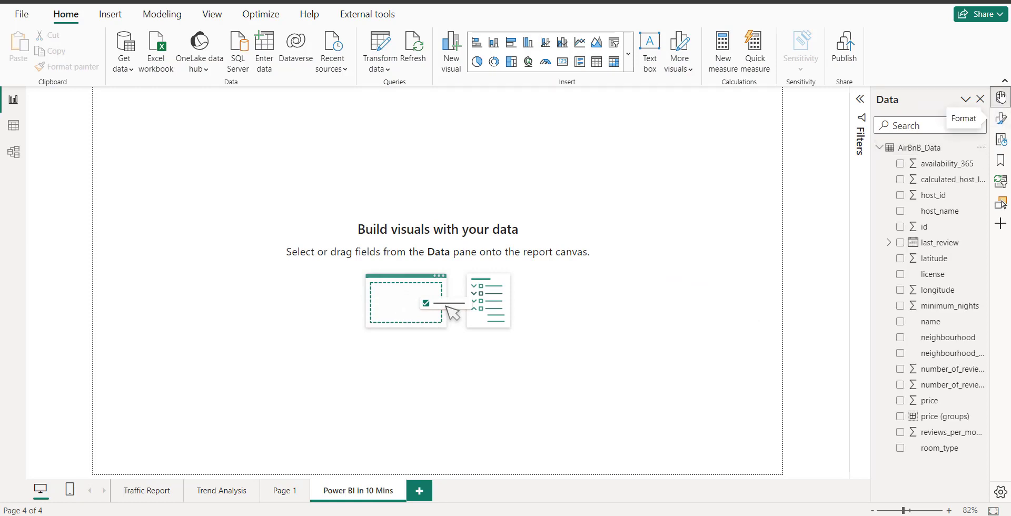
{"action": "left_click", "coordinate": [1000, 120]}
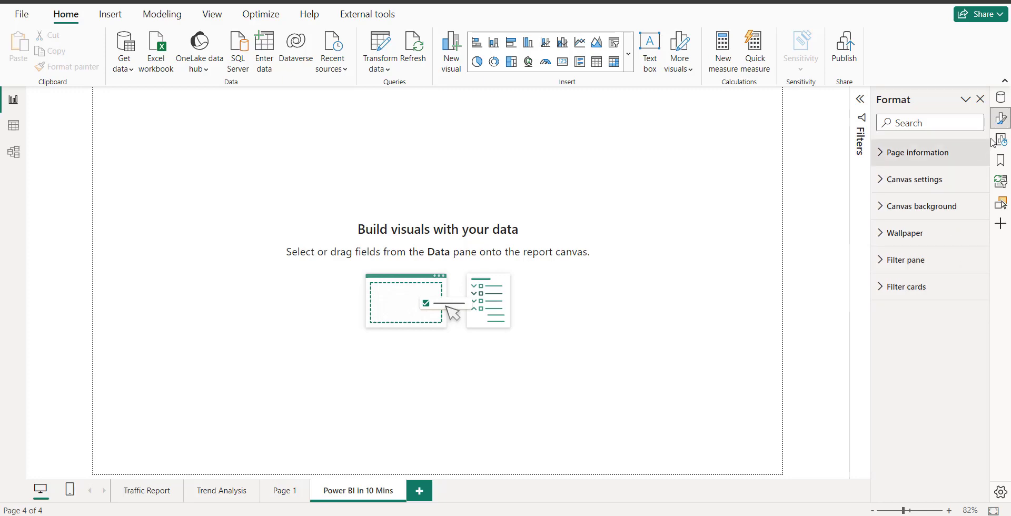
{"action": "left_click", "coordinate": [1001, 140]}
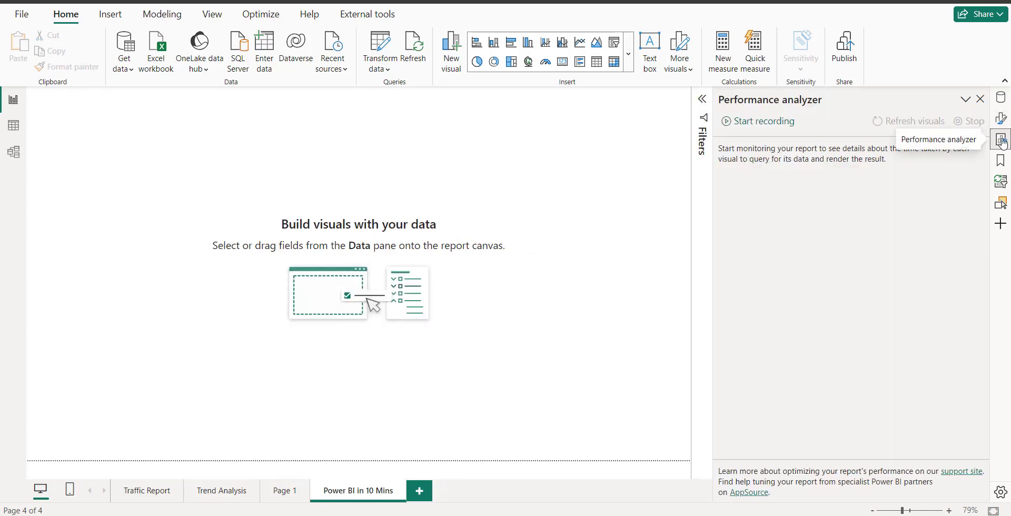
{"action": "left_click", "coordinate": [980, 101]}
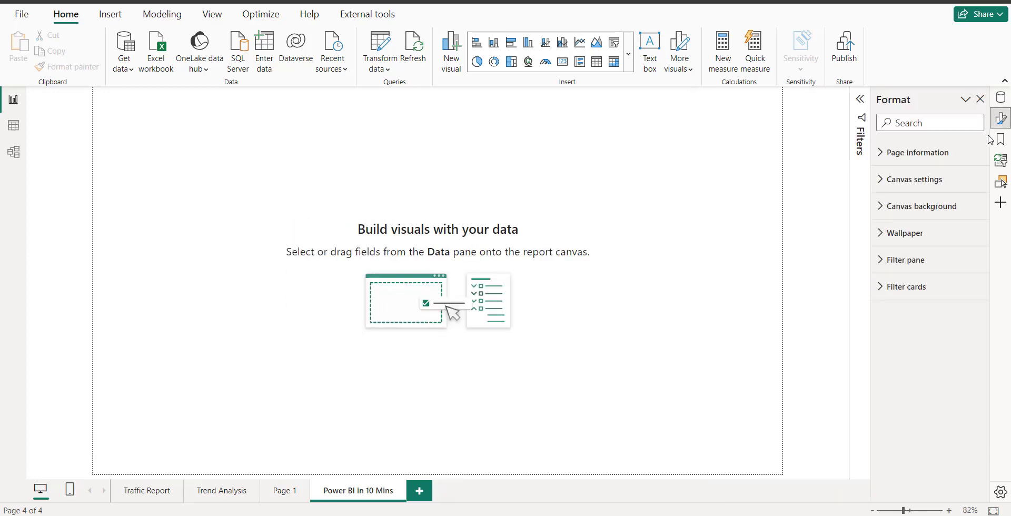
- Customize the pane switcher by disabling Selection and Sync slicers and enabling Build a visual
{"action": "left_click", "coordinate": [1002, 205]}
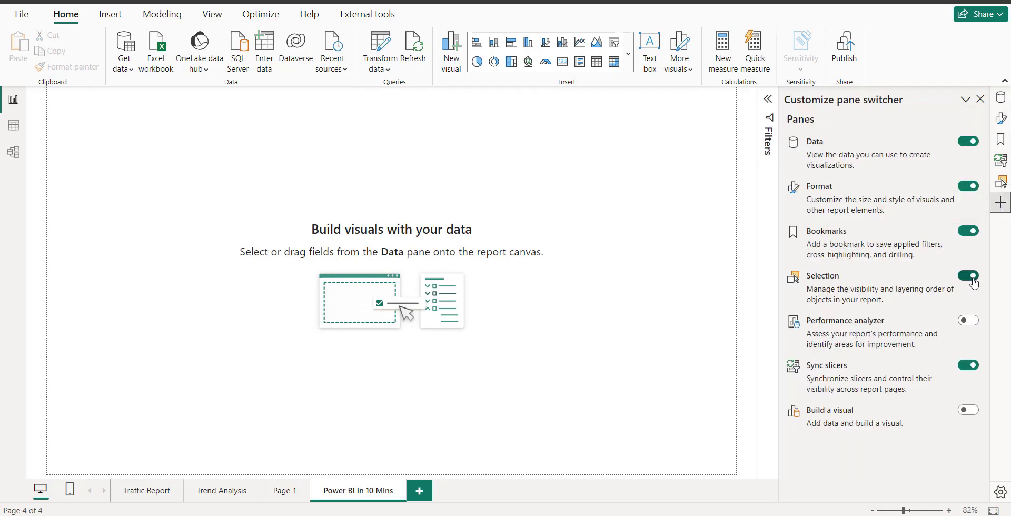
{"action": "left_click", "coordinate": [969, 275]}
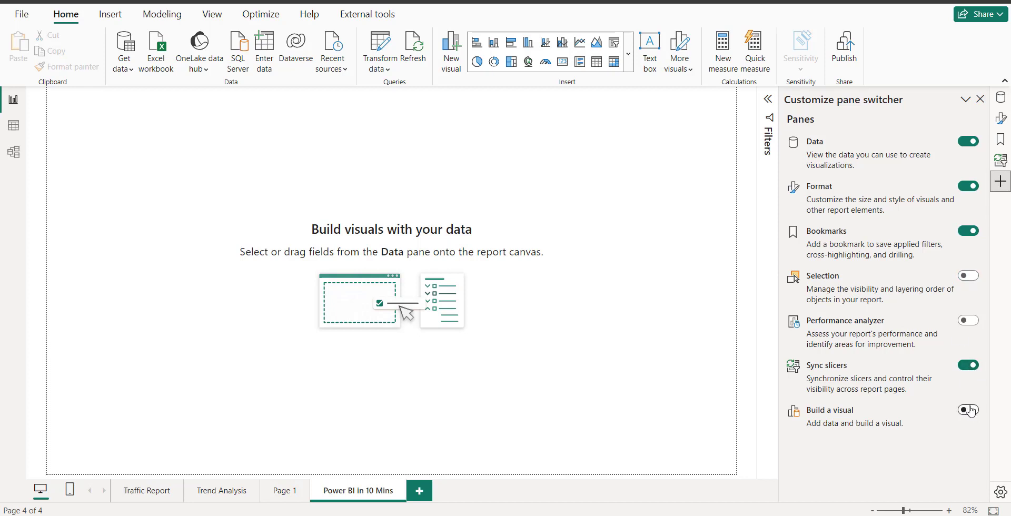
{"action": "left_click", "coordinate": [969, 410]}
{"action": "left_click", "coordinate": [969, 365]}
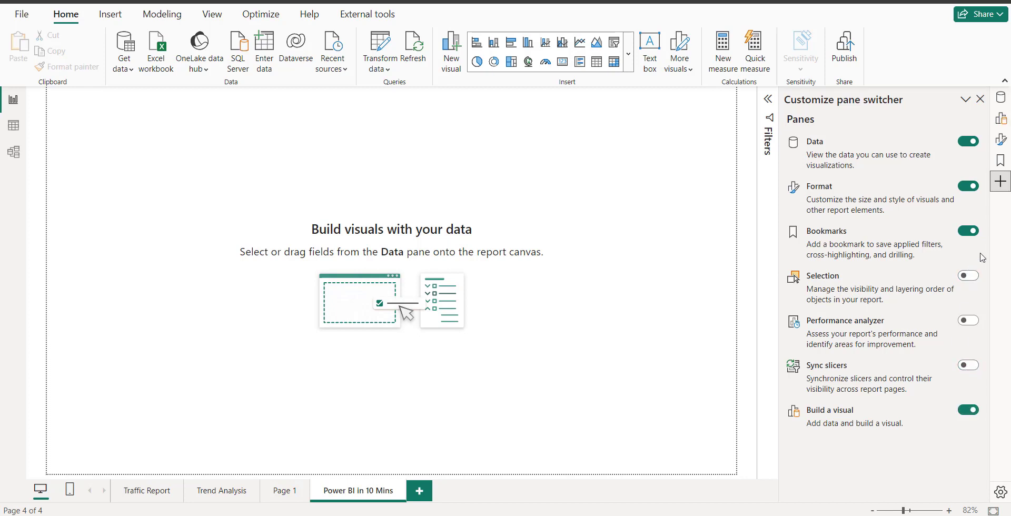
{"action": "left_click", "coordinate": [982, 101]}
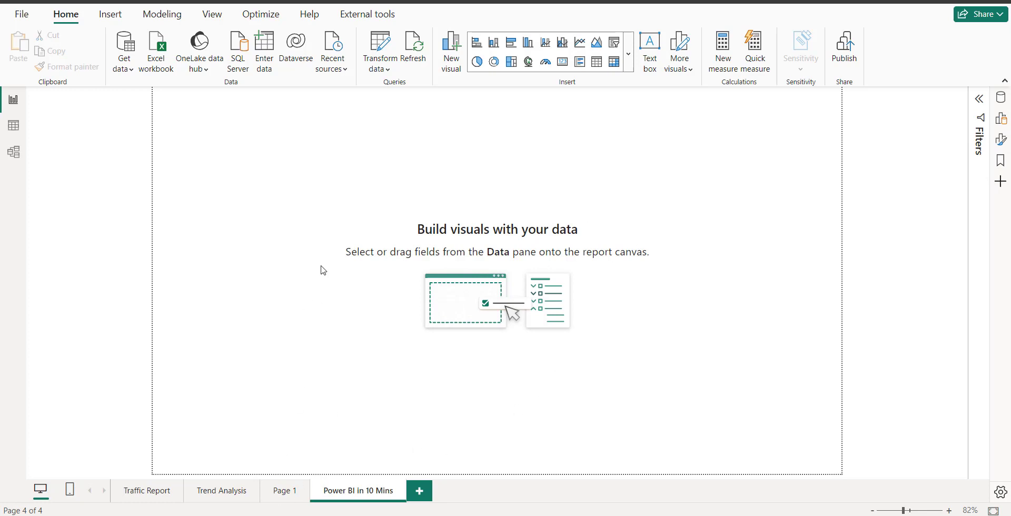
- Try out an empty visual on the page, remove it and look at the visual gallery
{"action": "left_click", "coordinate": [450, 59]}
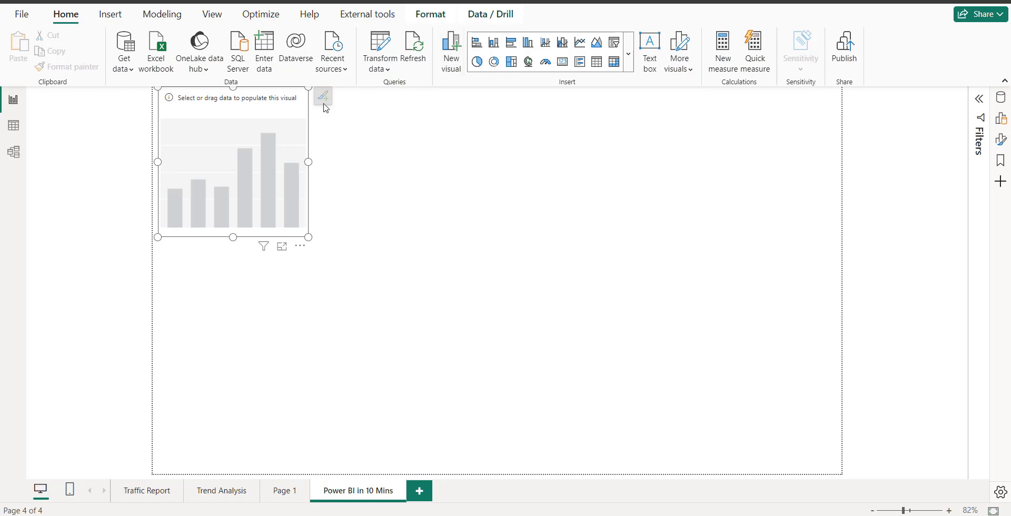
{"action": "left_click", "coordinate": [300, 246]}
{"action": "left_click", "coordinate": [329, 260]}
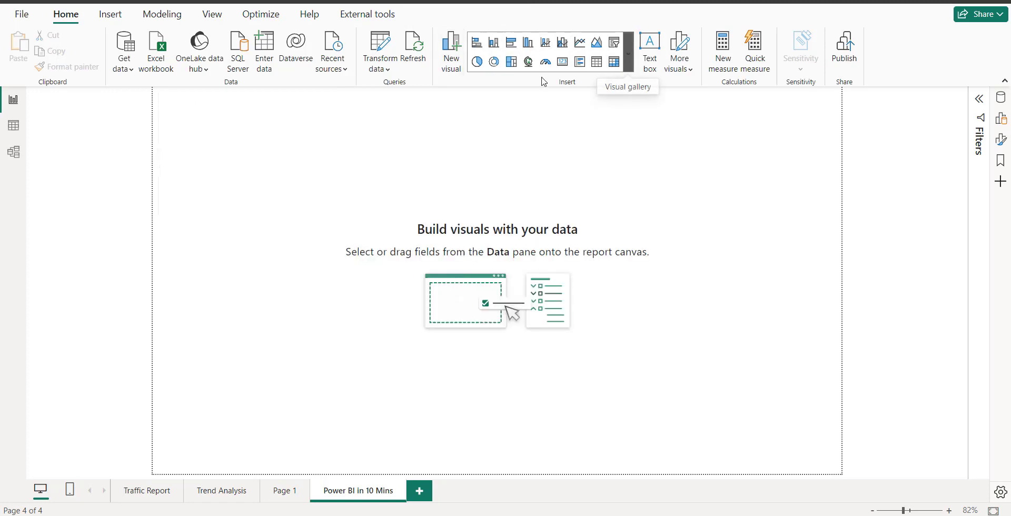
{"action": "left_click", "coordinate": [628, 60]}
{"action": "left_click", "coordinate": [703, 158]}
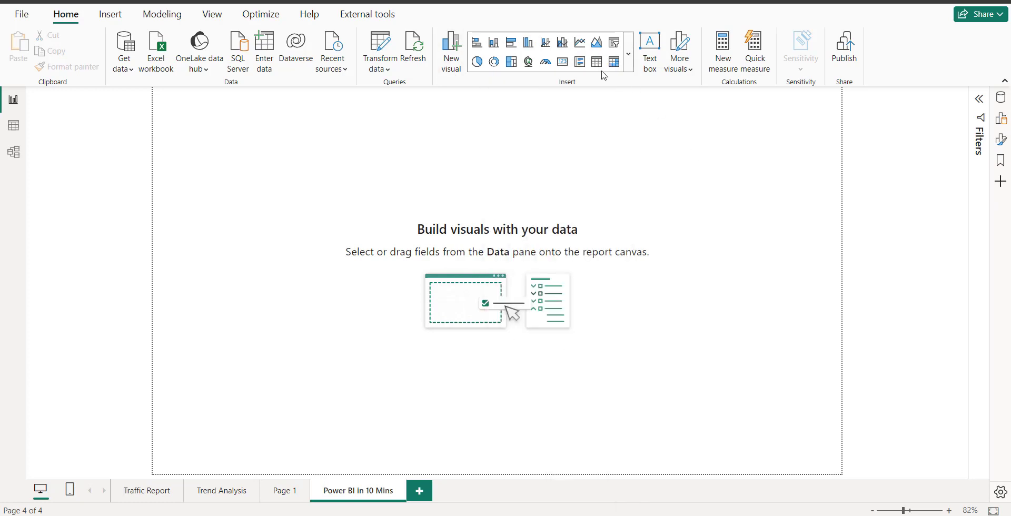
- Add a shallow text box across the full width of the page's upper edge with the text "POWER BI IN JUST 10 MINS"
{"action": "left_click", "coordinate": [653, 48]}
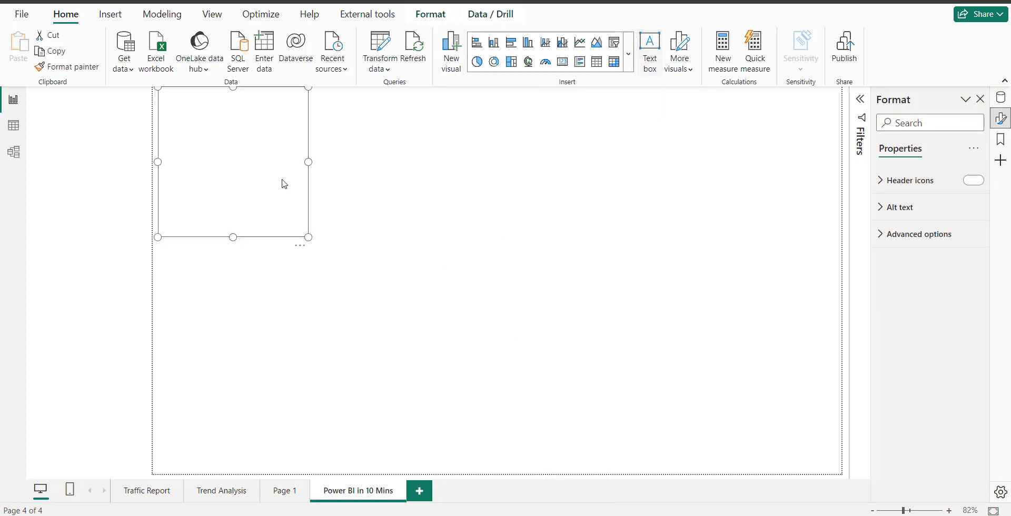
{"action": "left_click_drag", "start_coordinate": [251, 162], "coordinate": [766, 145]}
{"action": "left_click_drag", "start_coordinate": [441, 236], "coordinate": [441, 122]}
{"action": "left_click", "coordinate": [304, 106]}
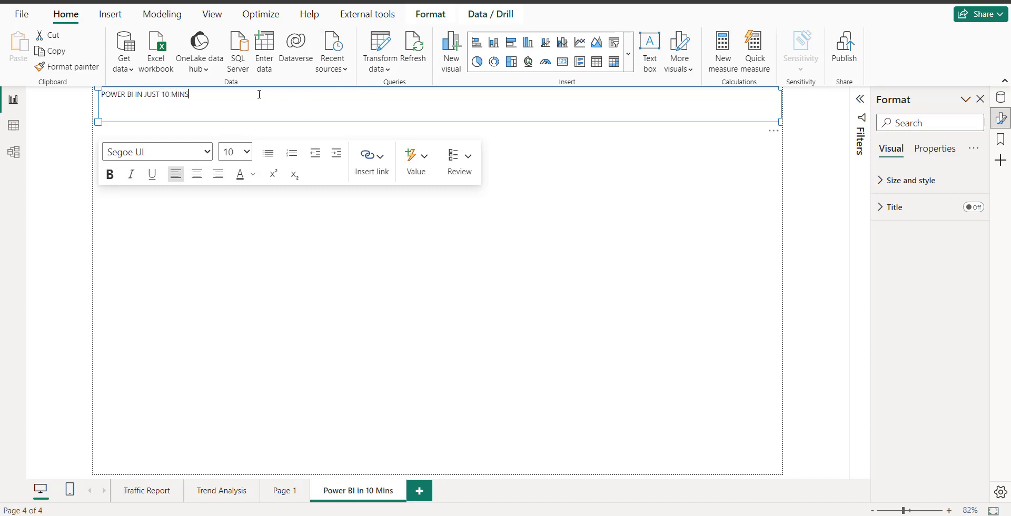
- Make the title text bold and centered, and set its font to Arial Black
{"action": "key", "text": "ctrl+a"}
{"action": "left_click", "coordinate": [110, 174]}
{"action": "left_click", "coordinate": [200, 178]}
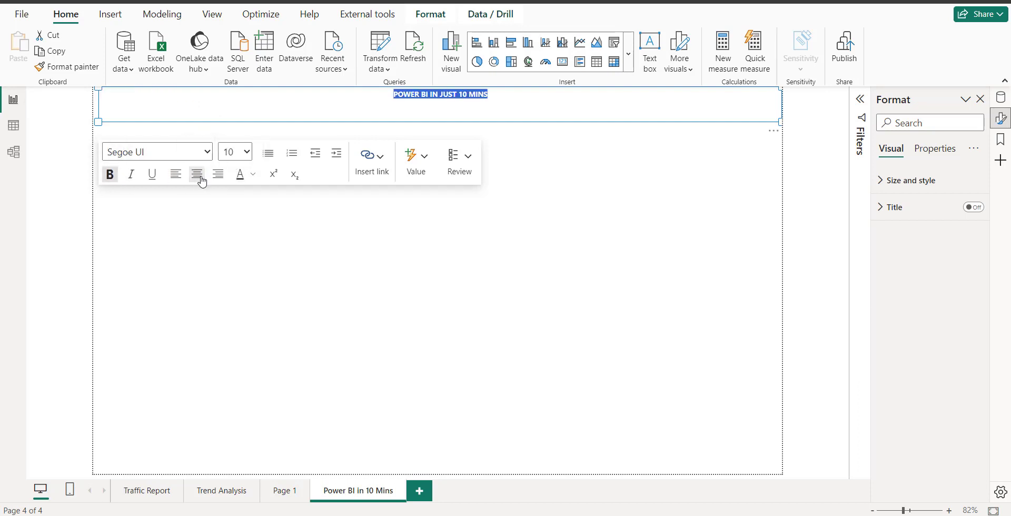
{"action": "left_click", "coordinate": [158, 151]}
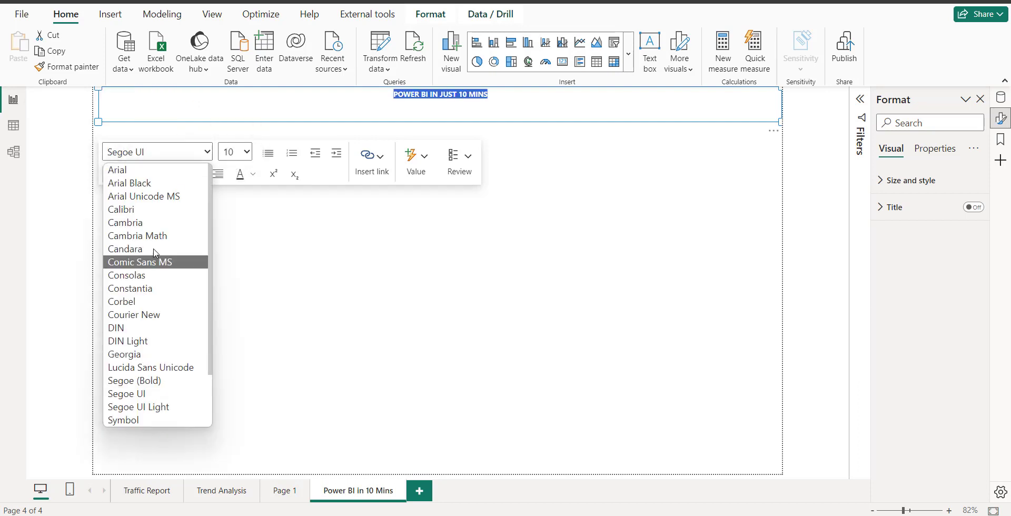
{"action": "left_click", "coordinate": [156, 196]}
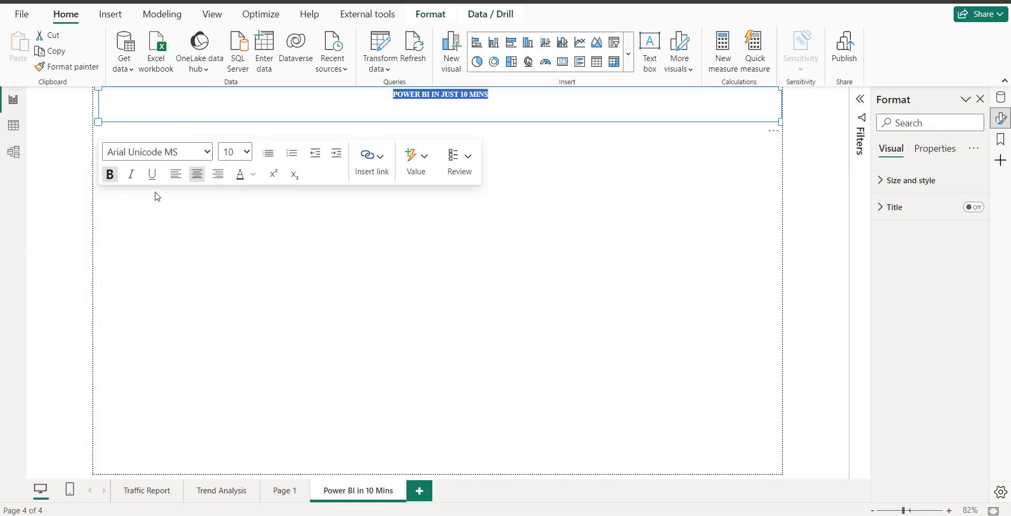
{"action": "left_click", "coordinate": [158, 151]}
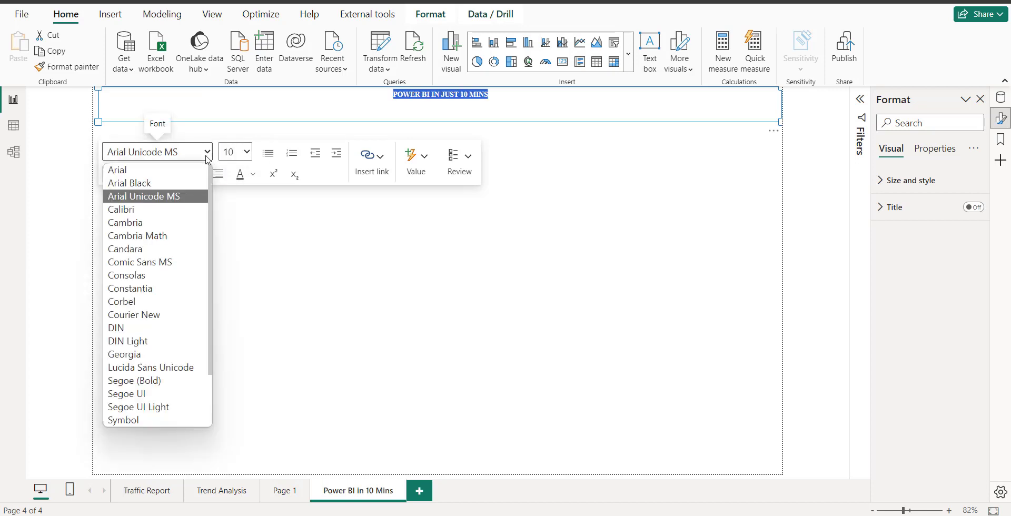
{"action": "left_click", "coordinate": [159, 184]}
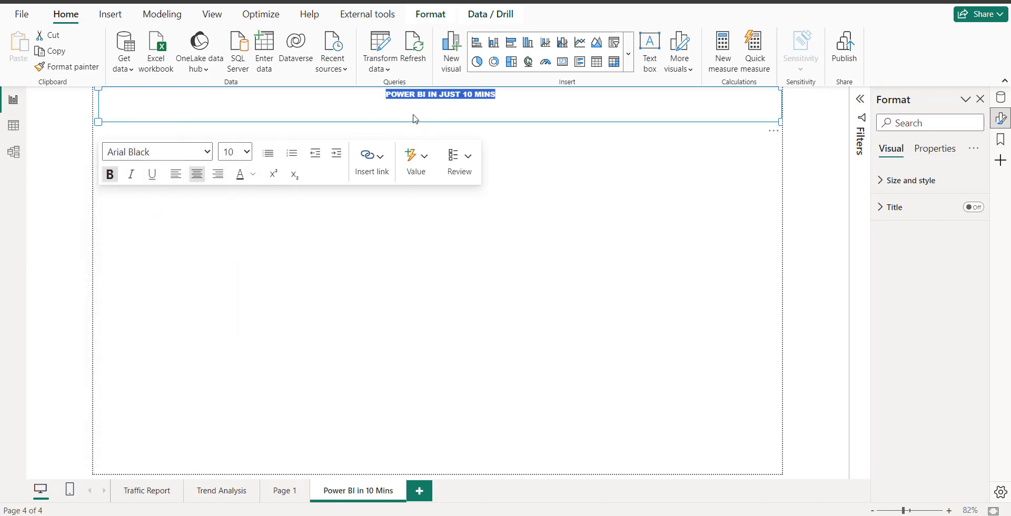
- Color the whole title text red and set its font size to 20
{"action": "left_click", "coordinate": [252, 174]}
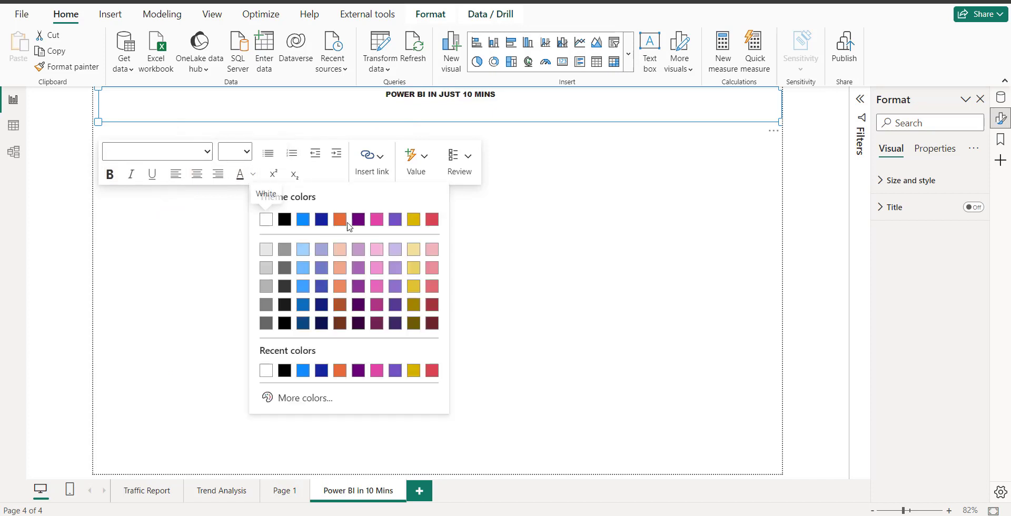
{"action": "left_click", "coordinate": [432, 219]}
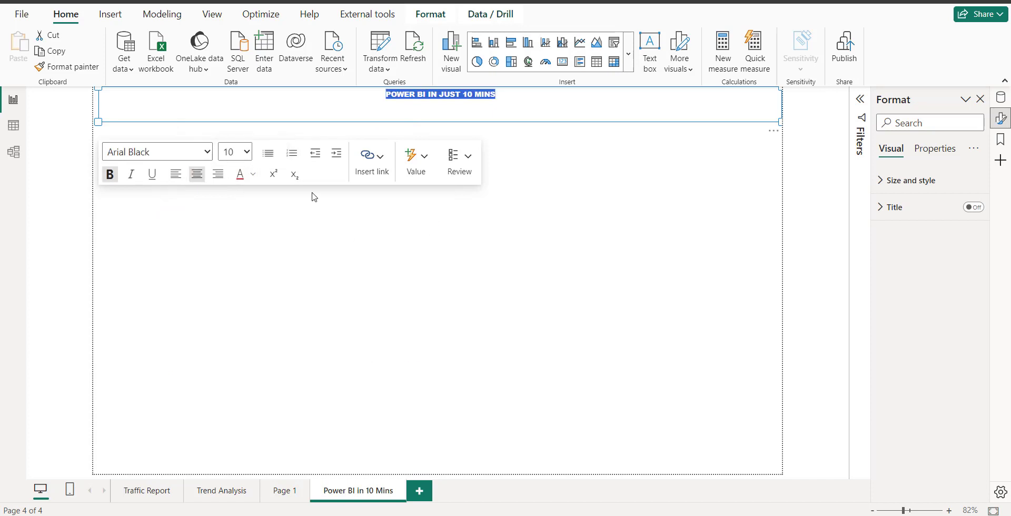
{"action": "left_click", "coordinate": [445, 270]}
{"action": "left_click", "coordinate": [510, 105]}
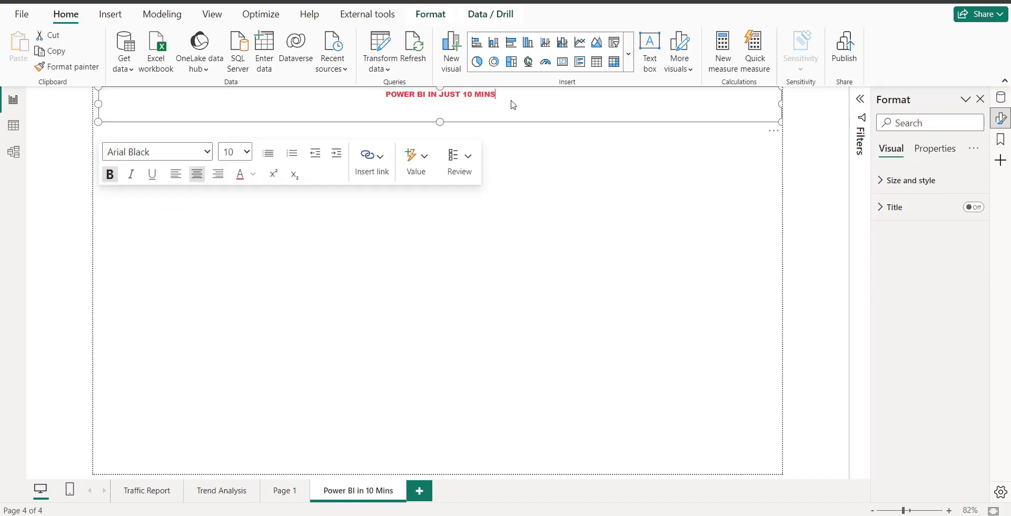
{"action": "key", "text": "ctrl+a"}
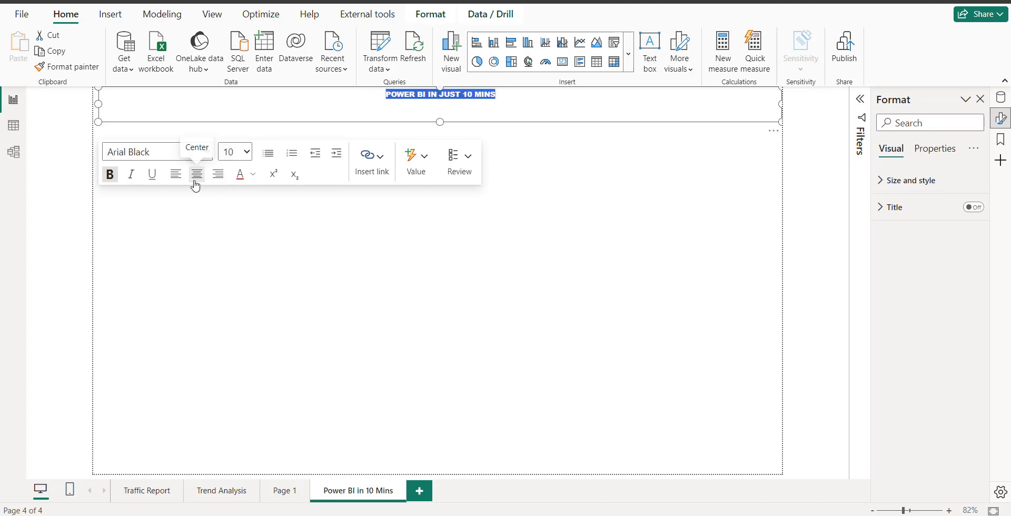
{"action": "left_click", "coordinate": [246, 153]}
{"action": "left_click", "coordinate": [227, 288]}
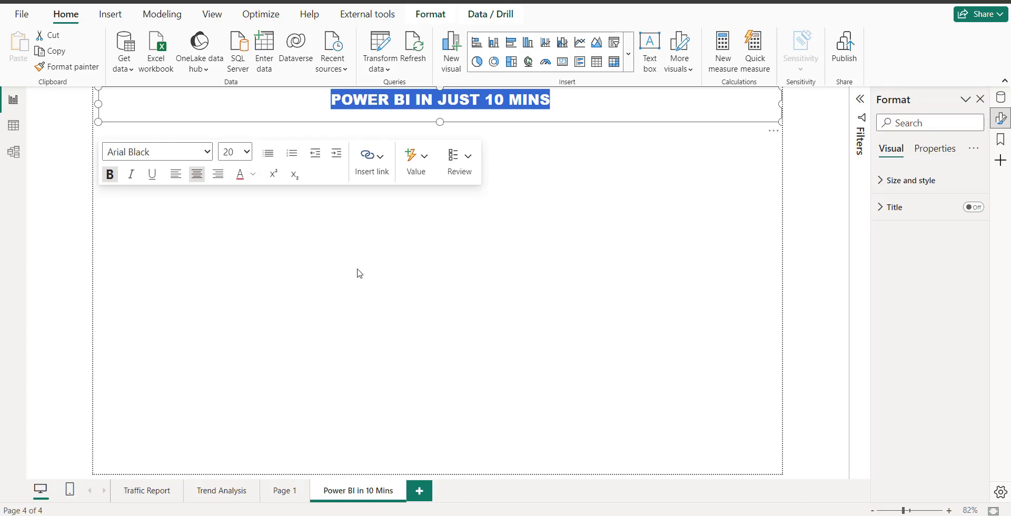
{"action": "left_click", "coordinate": [444, 255]}
{"action": "left_click", "coordinate": [442, 105]}
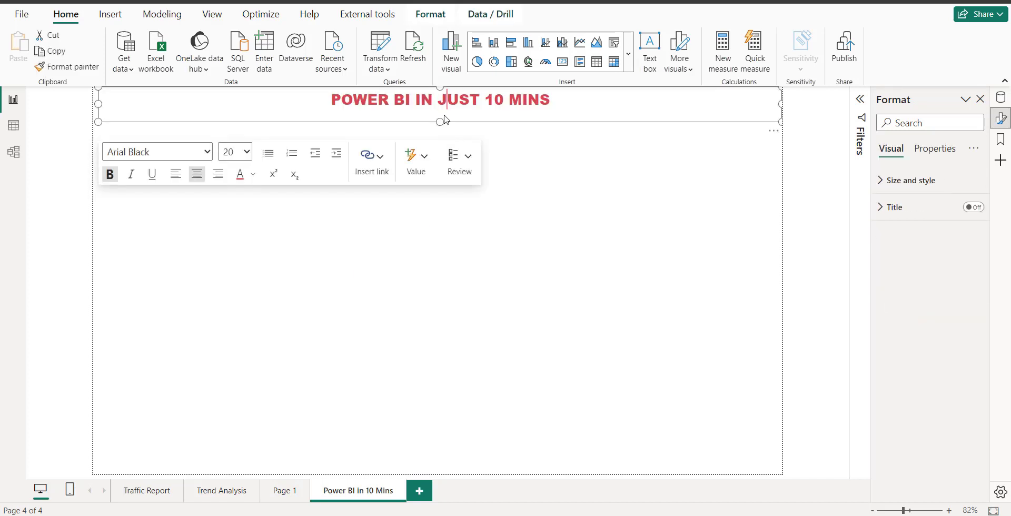
{"action": "double_click", "coordinate": [445, 119]}
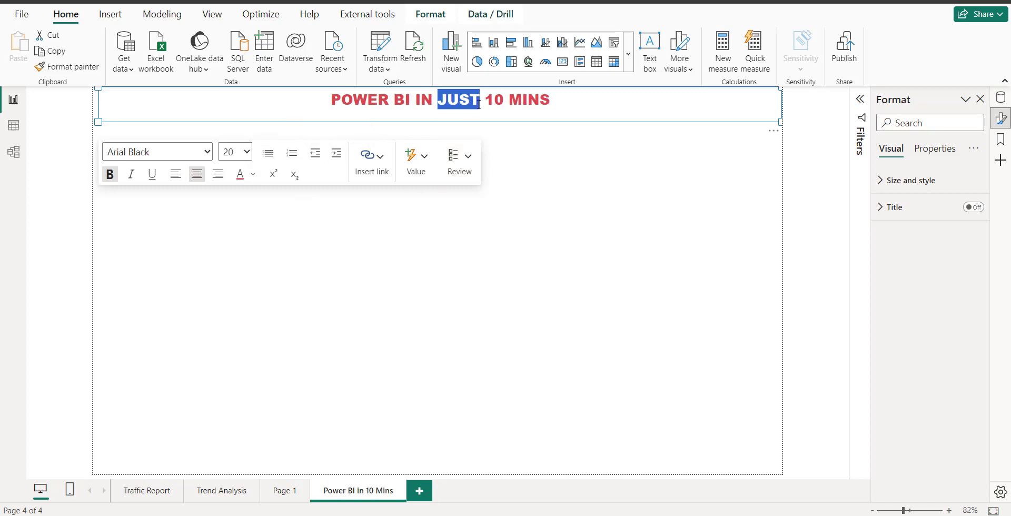
{"action": "left_click", "coordinate": [540, 131]}
{"action": "left_click", "coordinate": [554, 100]}
{"action": "left_click", "coordinate": [430, 122]}
- Open the size and style settings of the title text box and expand its background options
{"action": "left_click", "coordinate": [882, 180]}
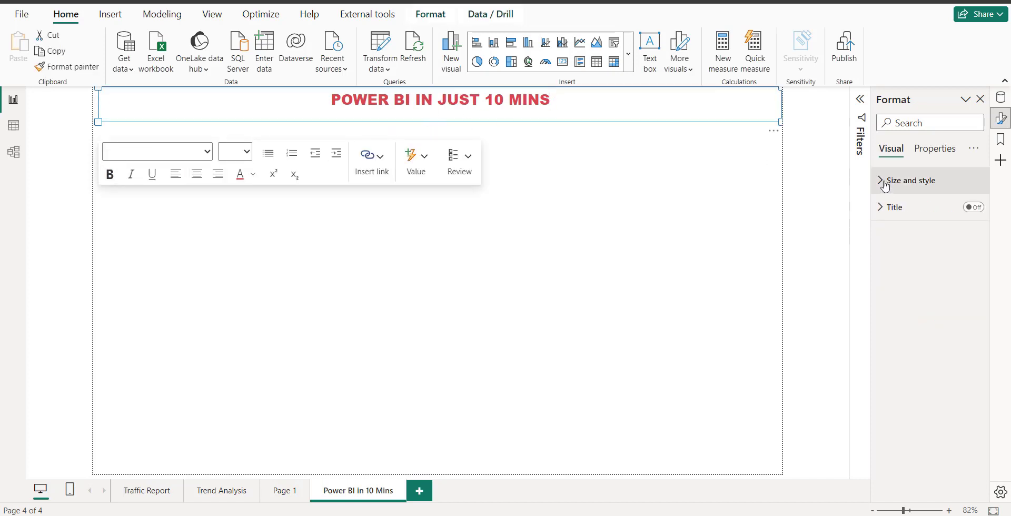
{"action": "left_click", "coordinate": [888, 214]}
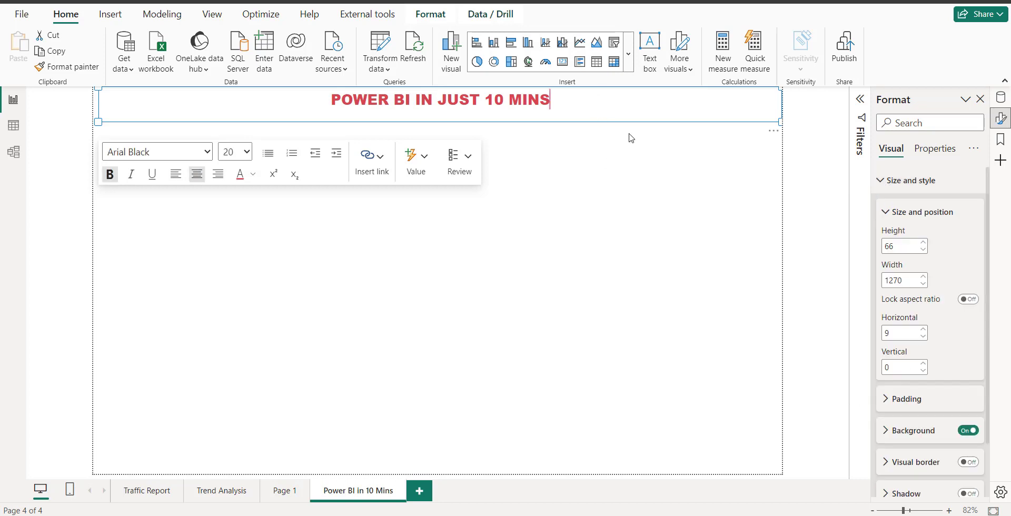
{"action": "scroll", "coordinate": [937, 402], "scroll_direction": "down", "scroll_amount": 1}
{"action": "scroll", "coordinate": [937, 401], "scroll_direction": "down", "scroll_amount": 1}
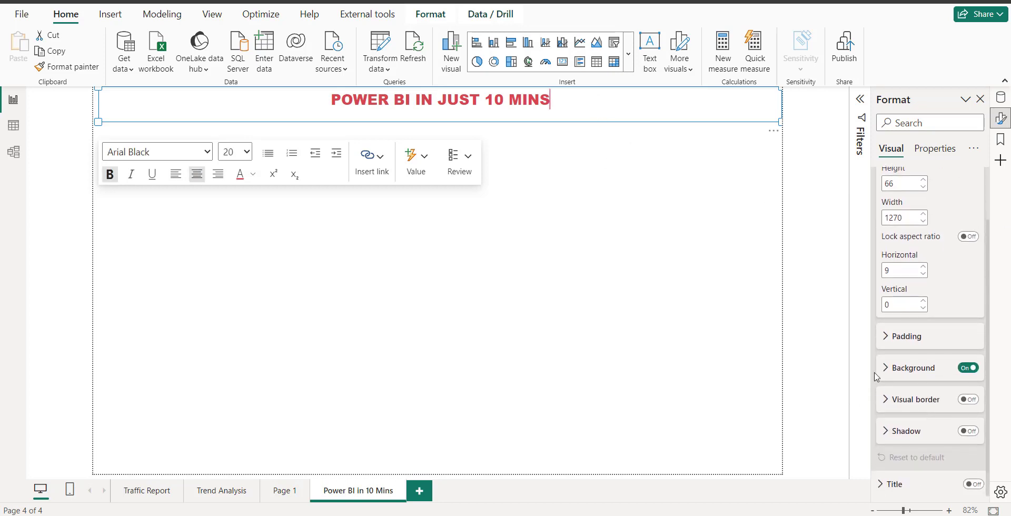
{"action": "left_click", "coordinate": [884, 367]}
- Try dark blue, light gray, light blue and near-black backgrounds on the title text box and return it to white
{"action": "left_click", "coordinate": [910, 404]}
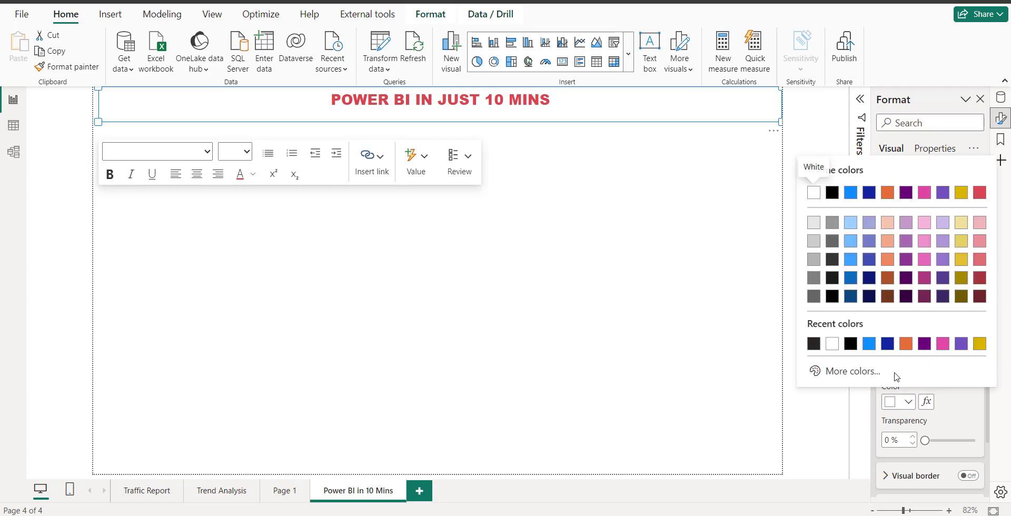
{"action": "left_click", "coordinate": [875, 345]}
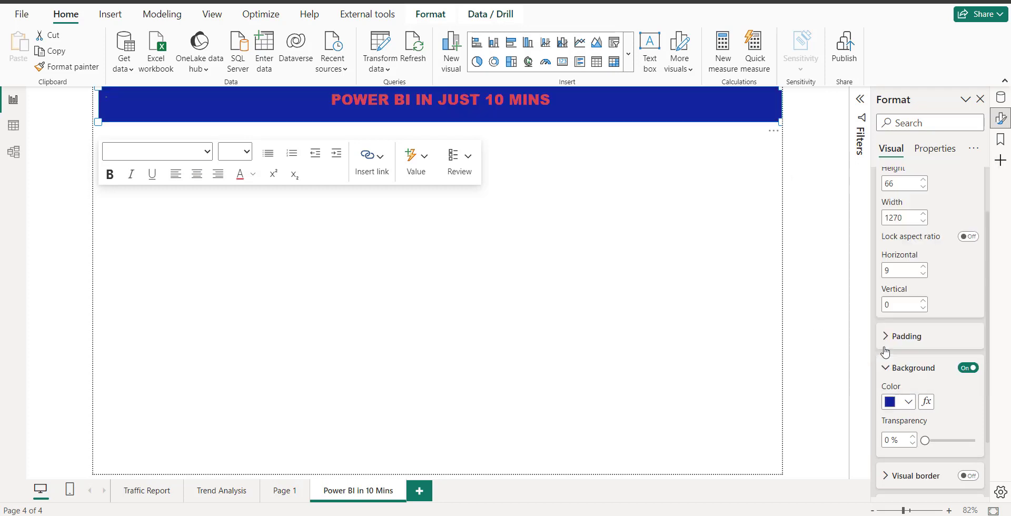
{"action": "left_click", "coordinate": [909, 403]}
{"action": "left_click", "coordinate": [814, 251]}
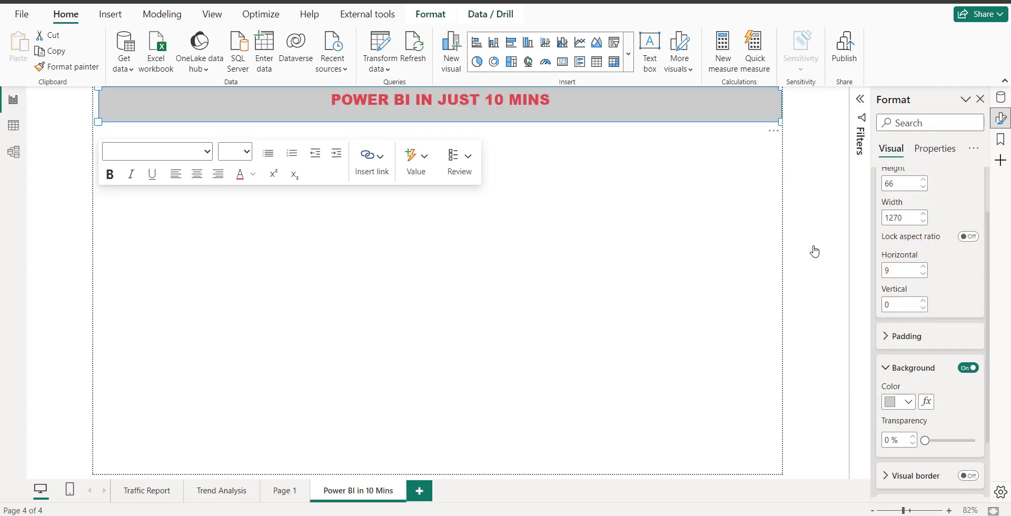
{"action": "left_click", "coordinate": [908, 402]}
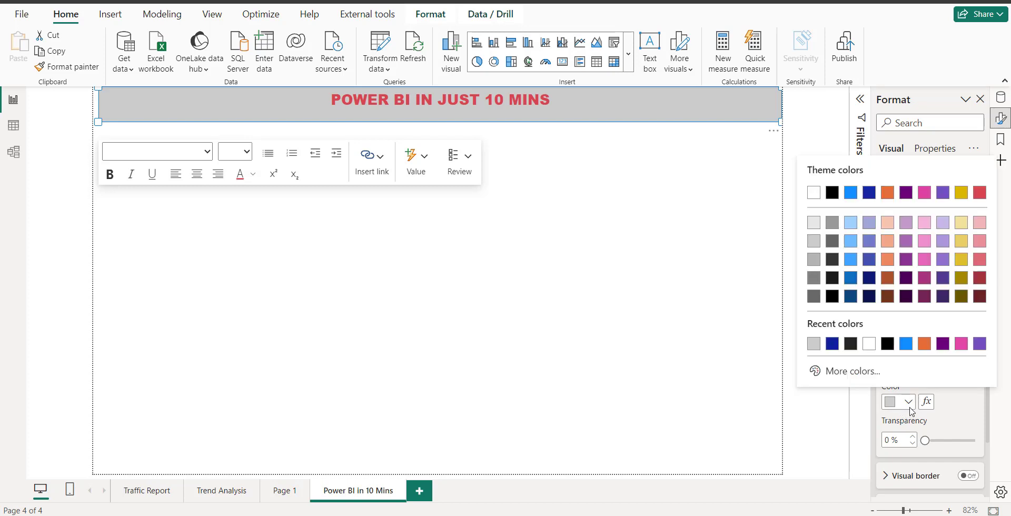
{"action": "left_click", "coordinate": [851, 225]}
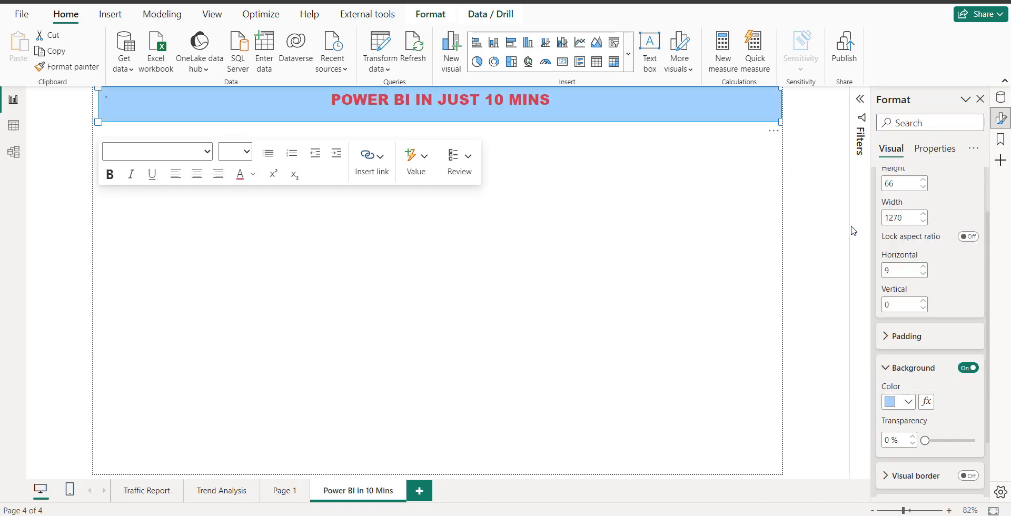
{"action": "left_click", "coordinate": [907, 401]}
{"action": "left_click", "coordinate": [871, 346]}
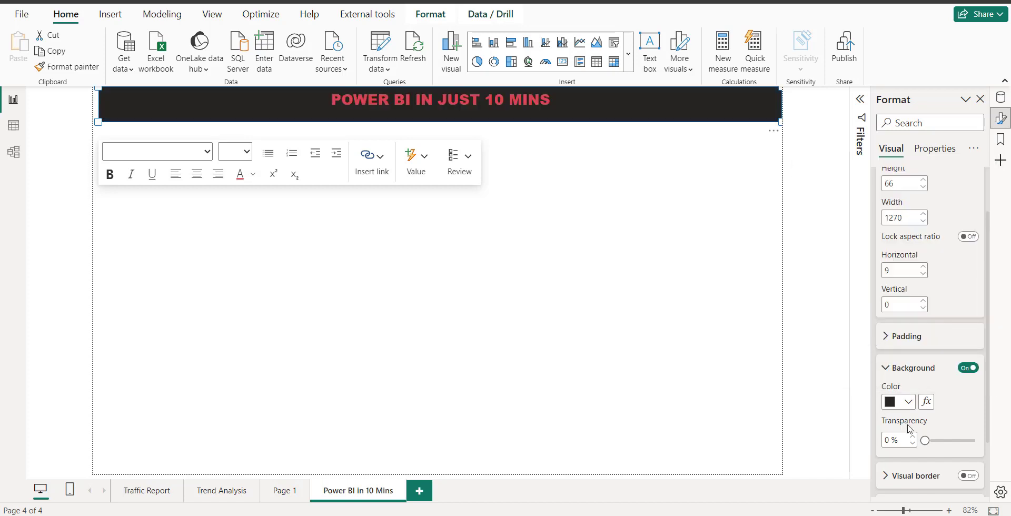
{"action": "left_click", "coordinate": [907, 403]}
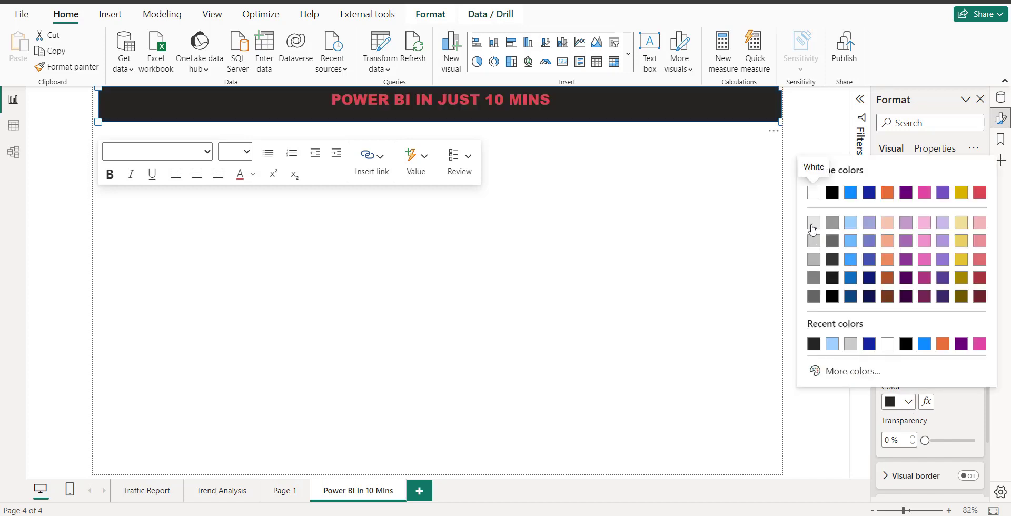
{"action": "left_click", "coordinate": [813, 195]}
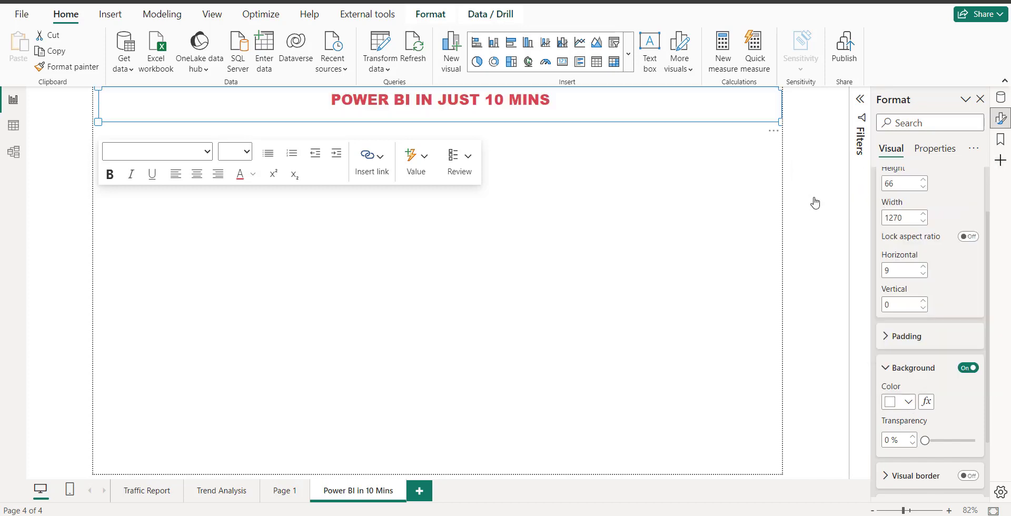
- Set the title text box's background color to black
{"action": "left_click", "coordinate": [901, 406]}
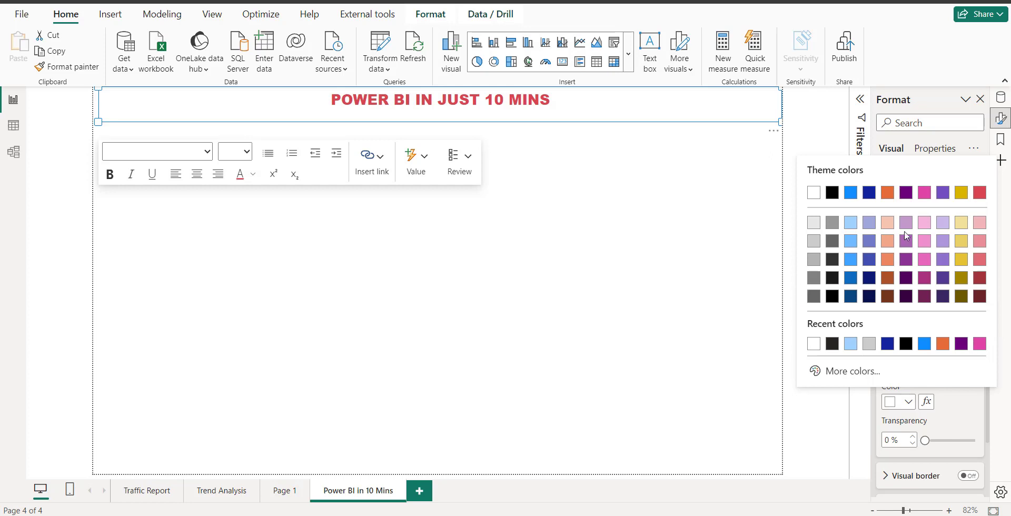
{"action": "left_click", "coordinate": [836, 240]}
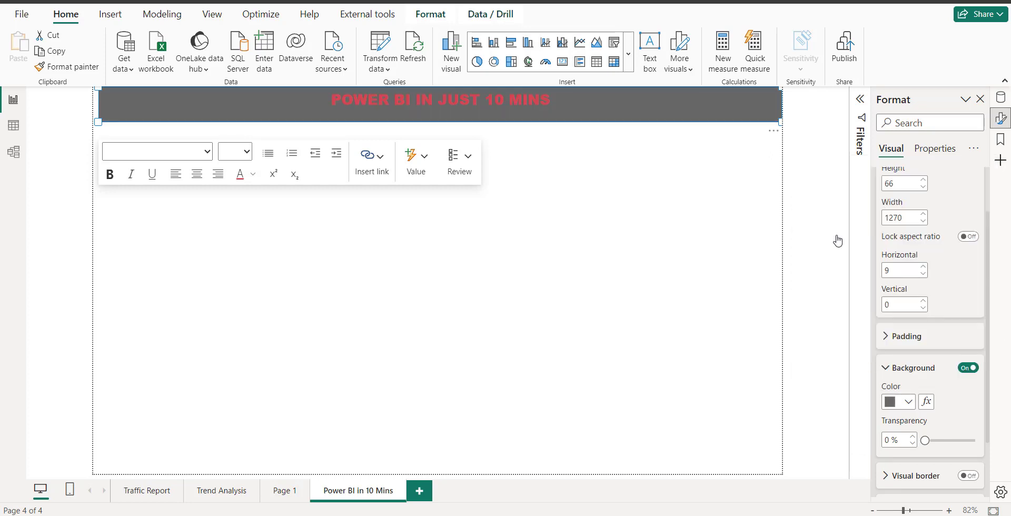
{"action": "left_click", "coordinate": [908, 402]}
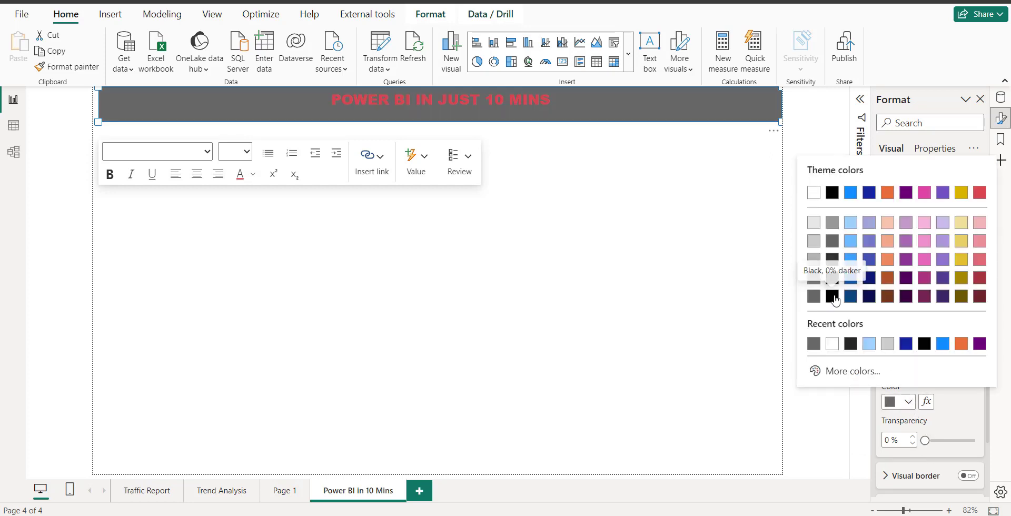
{"action": "left_click", "coordinate": [832, 297]}
{"action": "left_click", "coordinate": [527, 281]}
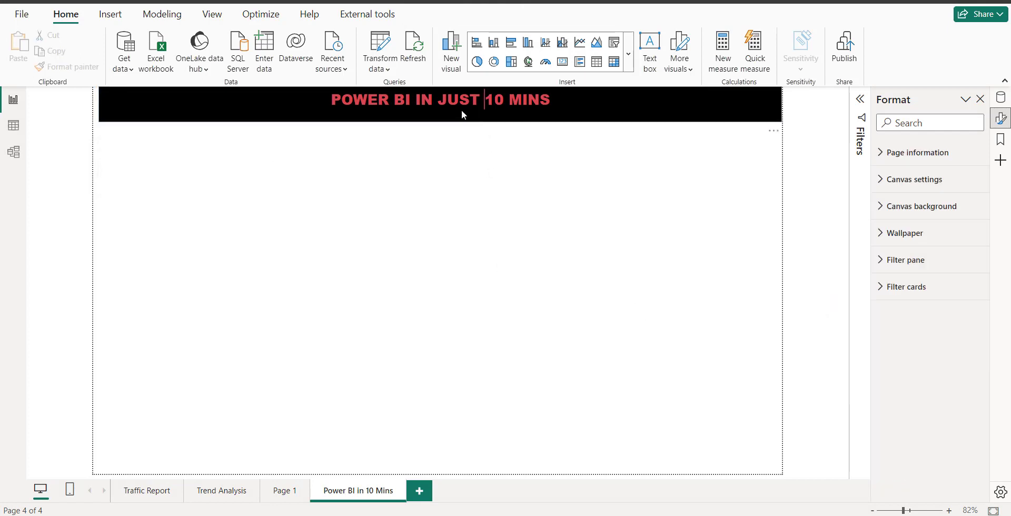
- Change the whole title text to white and set its font size to 24
{"action": "left_click", "coordinate": [461, 109]}
{"action": "key", "text": "ctrl+a"}
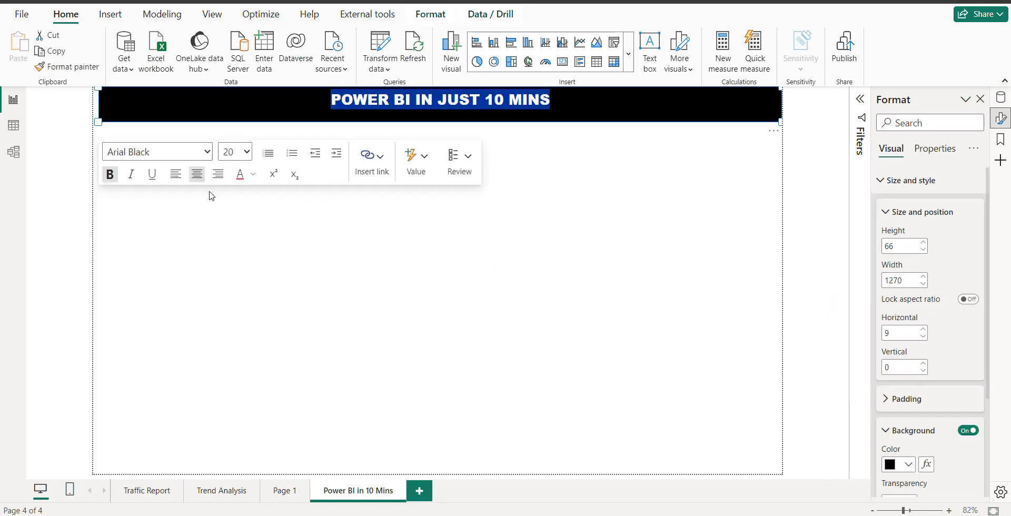
{"action": "left_click", "coordinate": [249, 175]}
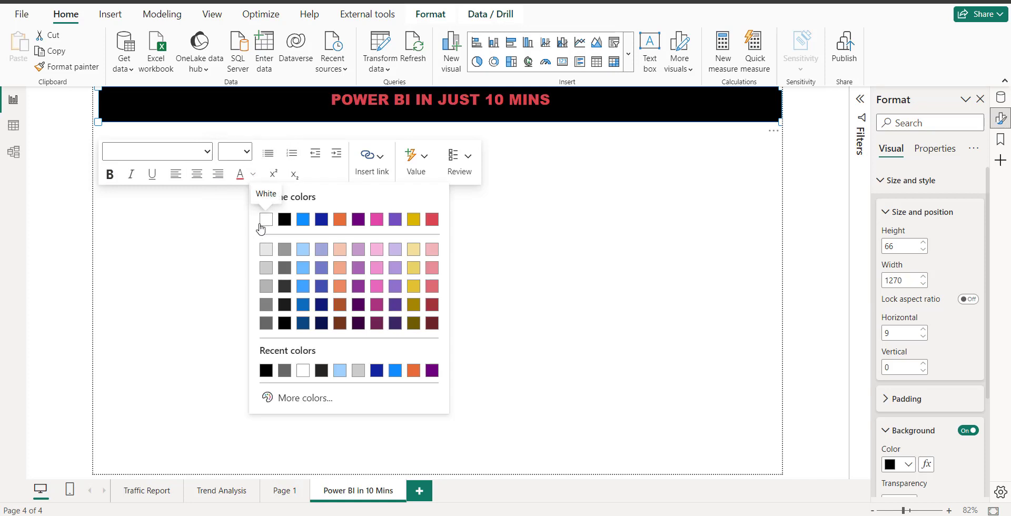
{"action": "left_click", "coordinate": [260, 222]}
{"action": "left_click", "coordinate": [251, 152]}
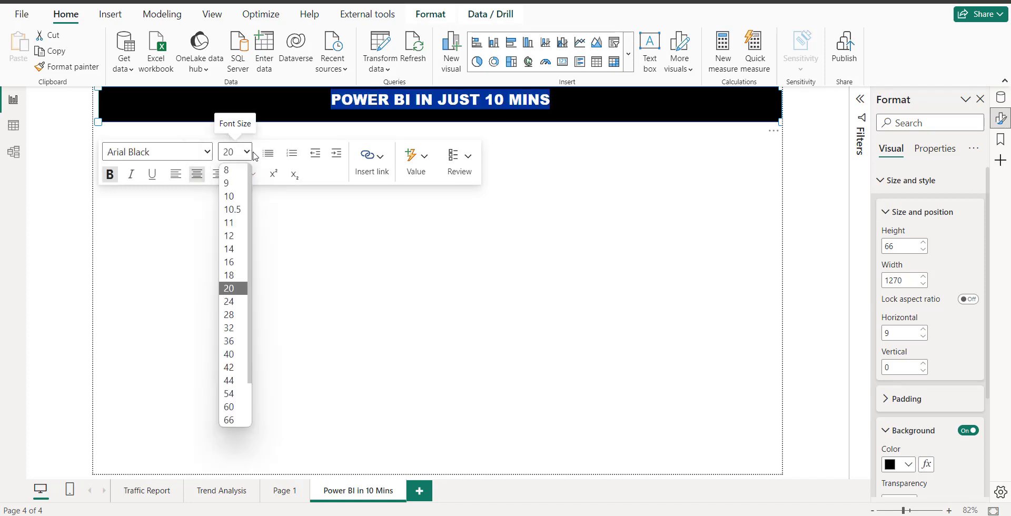
{"action": "left_click", "coordinate": [243, 303]}
{"action": "left_click", "coordinate": [559, 202]}
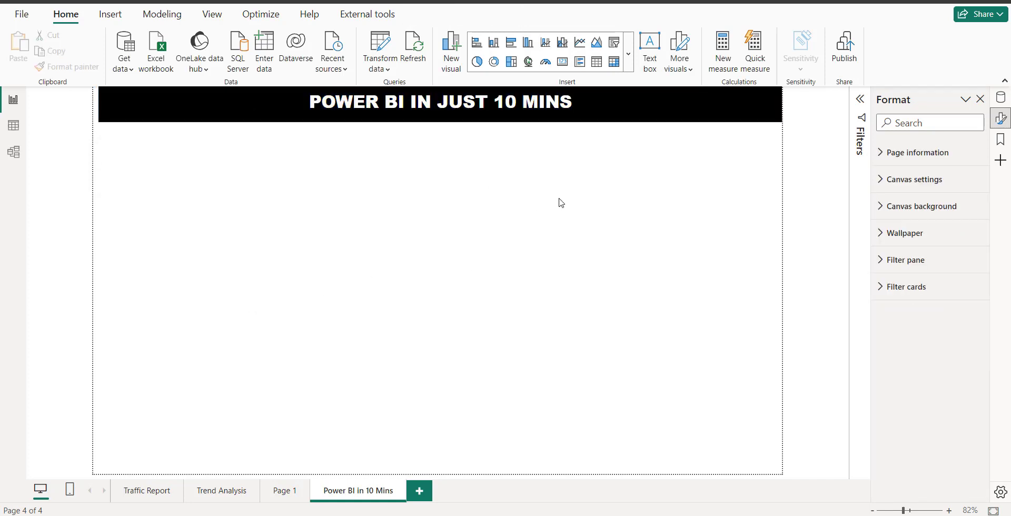
{"action": "left_click", "coordinate": [599, 117]}
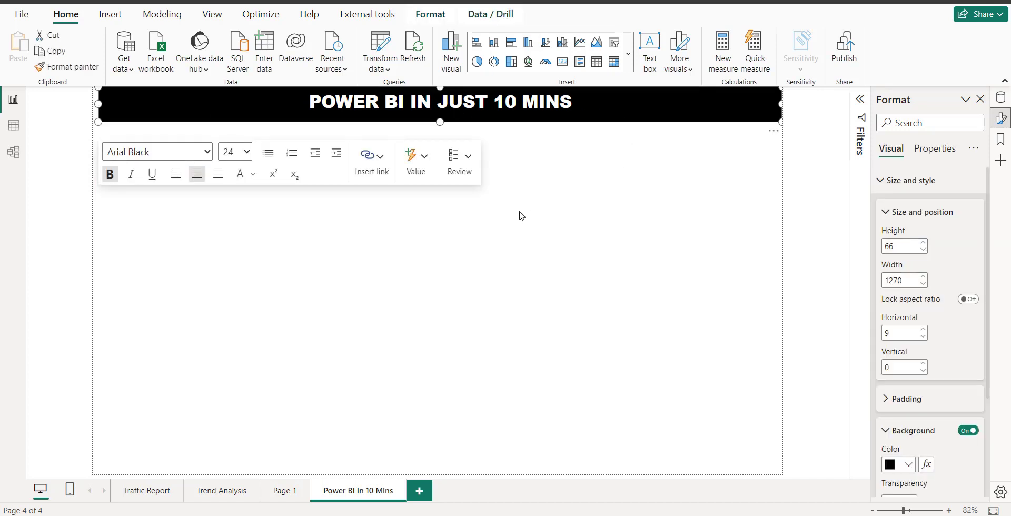
{"action": "left_click", "coordinate": [480, 272]}
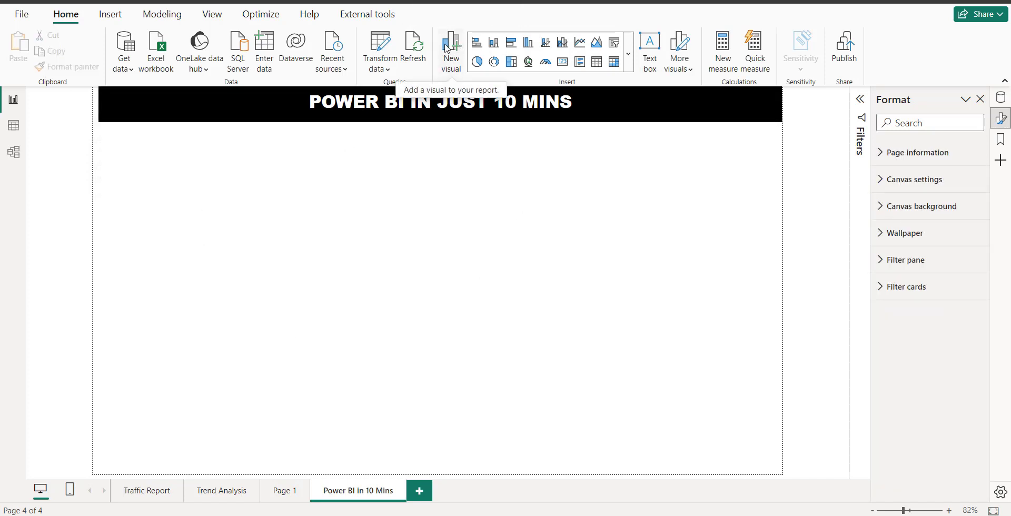
- Add an empty pie chart below the title and resize it to a little over a quarter of the page's width
{"action": "left_click", "coordinate": [476, 62]}
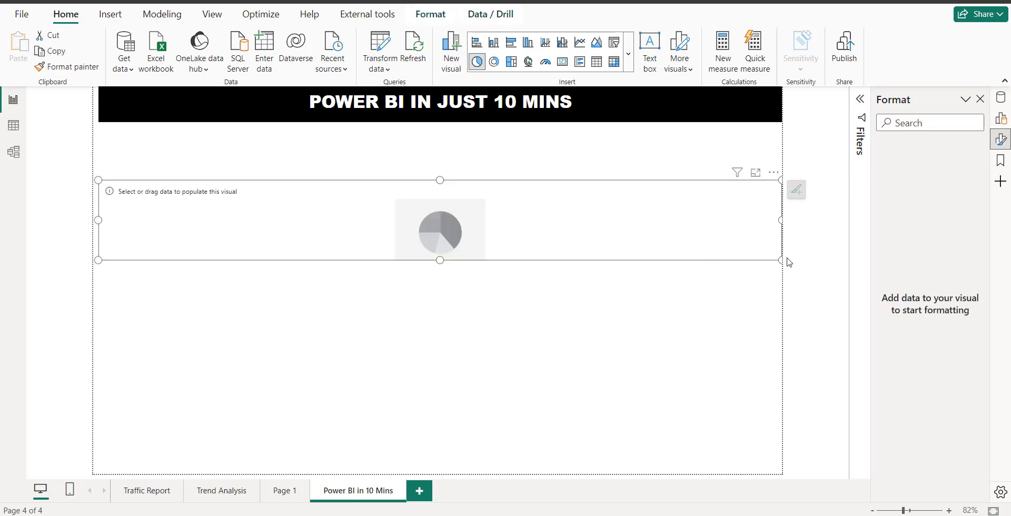
{"action": "left_click_drag", "start_coordinate": [781, 260], "coordinate": [290, 350]}
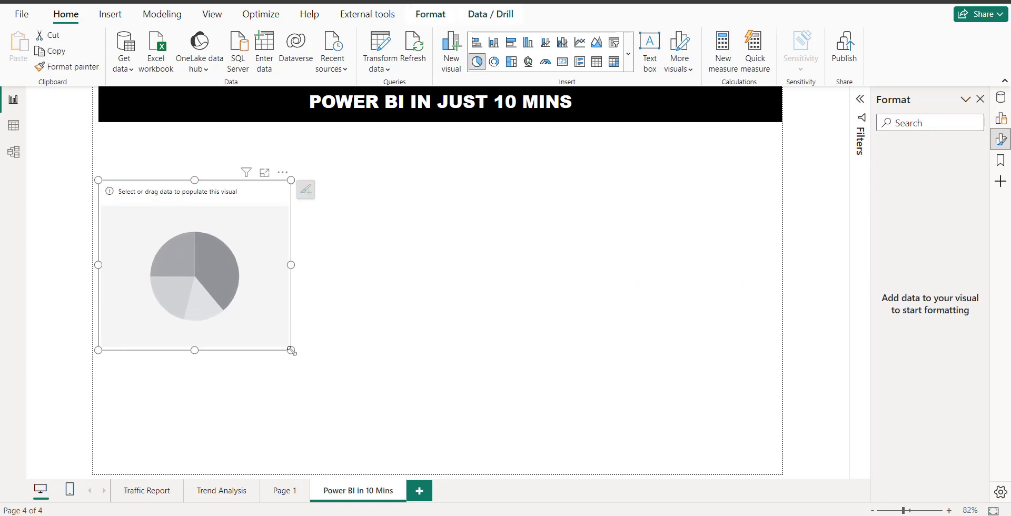
- Change the empty pie chart to a table visual and try placing it at the page's right edge
{"action": "left_click", "coordinate": [597, 61]}
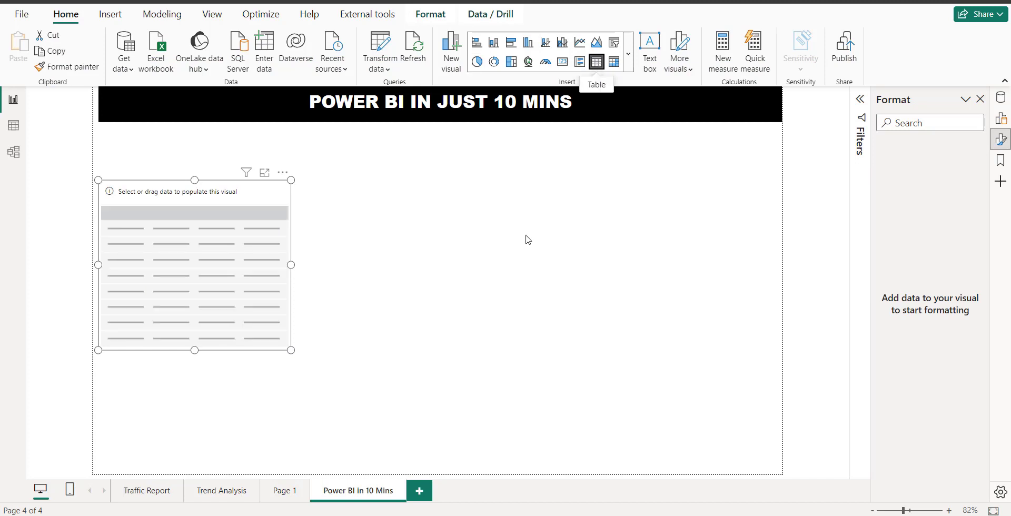
{"action": "left_click_drag", "start_coordinate": [248, 276], "coordinate": [739, 255]}
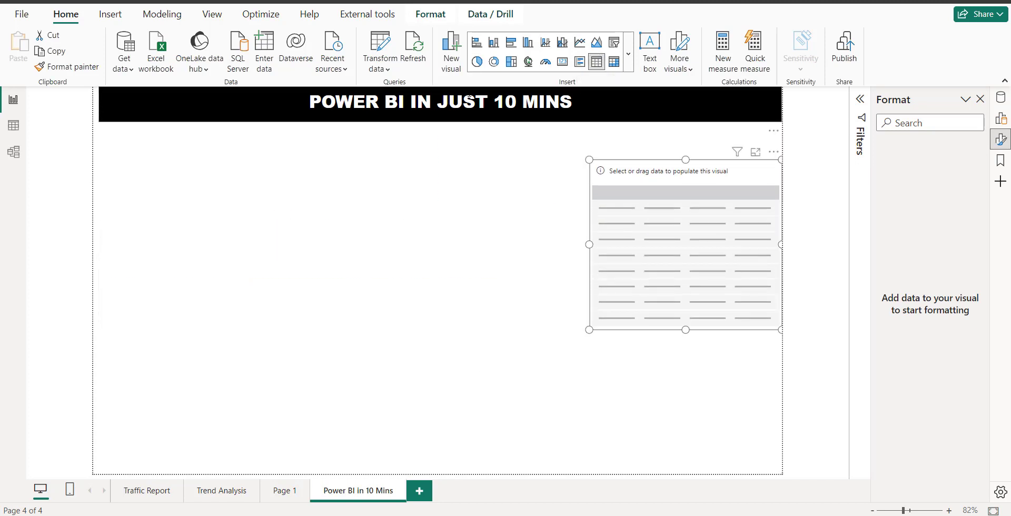
{"action": "left_click", "coordinate": [524, 210]}
{"action": "key", "text": "ctrl+z"}
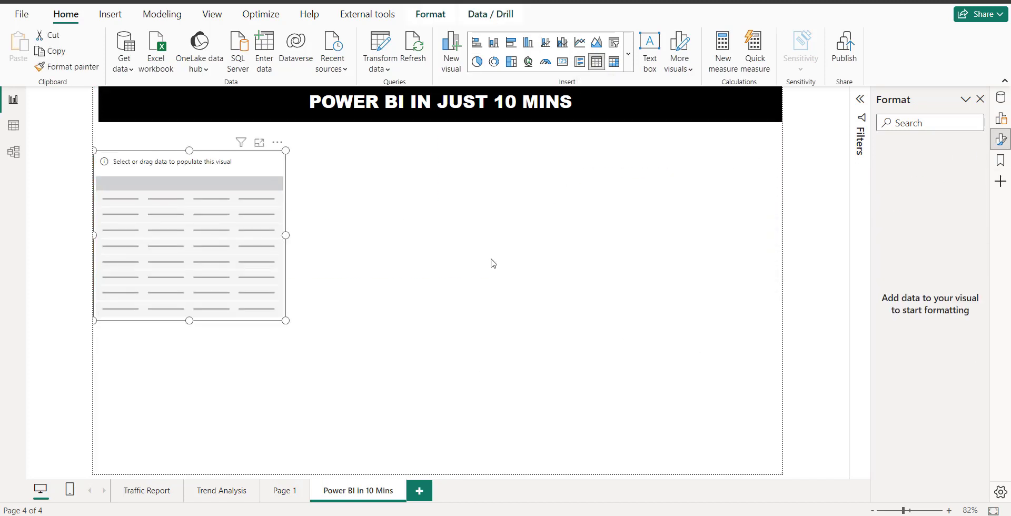
- Place the empty visual in the page's lower-left corner, enlarge it to about a third of the page's width, and make it a line chart
{"action": "left_click_drag", "start_coordinate": [189, 240], "coordinate": [176, 394]}
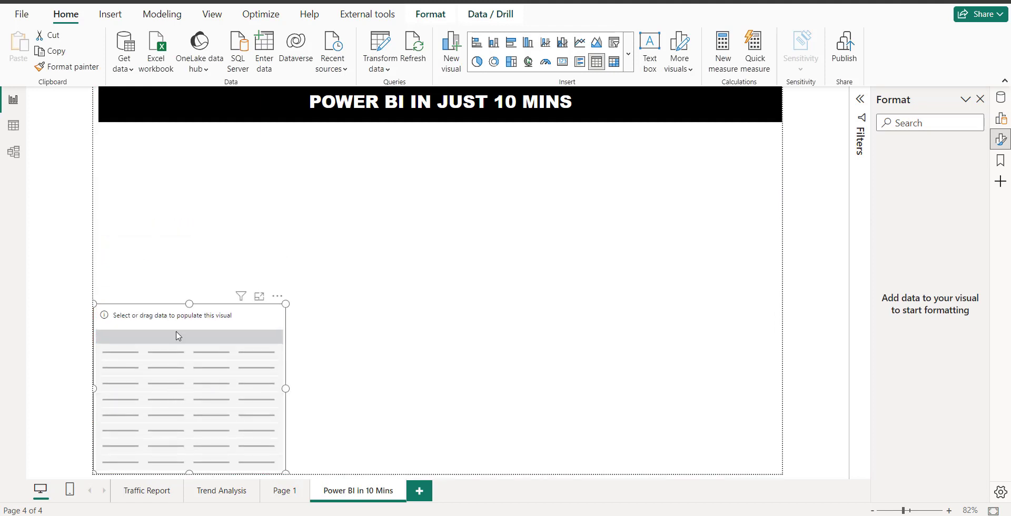
{"action": "left_click_drag", "start_coordinate": [189, 304], "coordinate": [211, 183]}
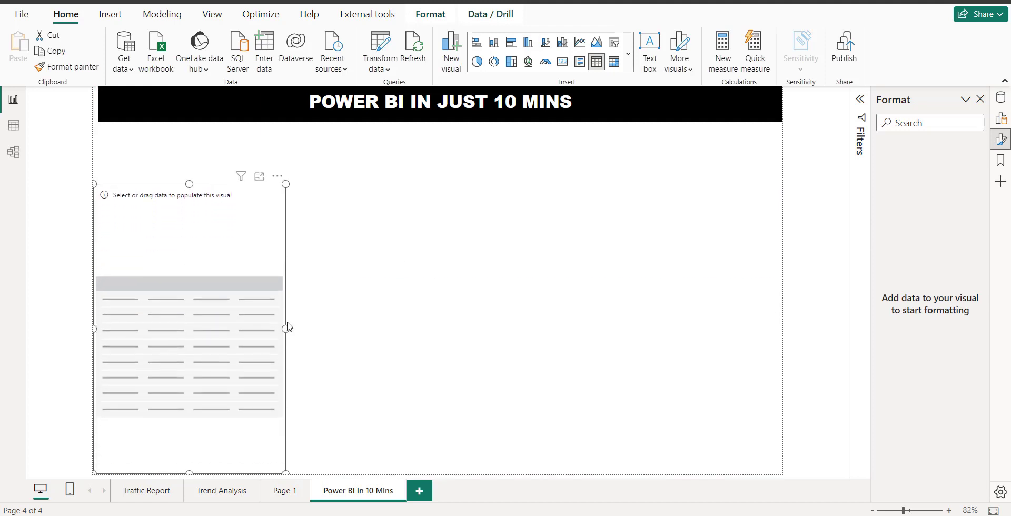
{"action": "left_click_drag", "start_coordinate": [305, 330], "coordinate": [323, 329]}
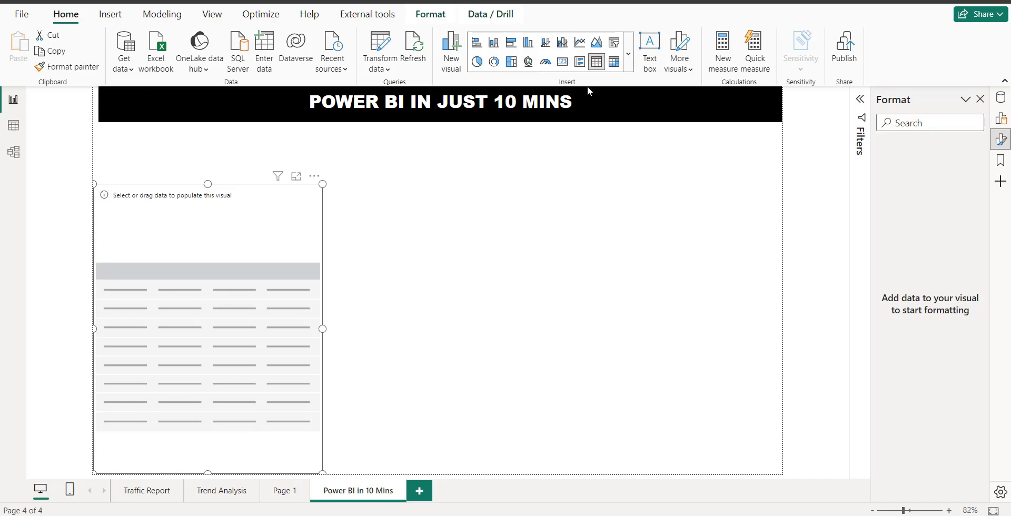
{"action": "left_click", "coordinate": [581, 46]}
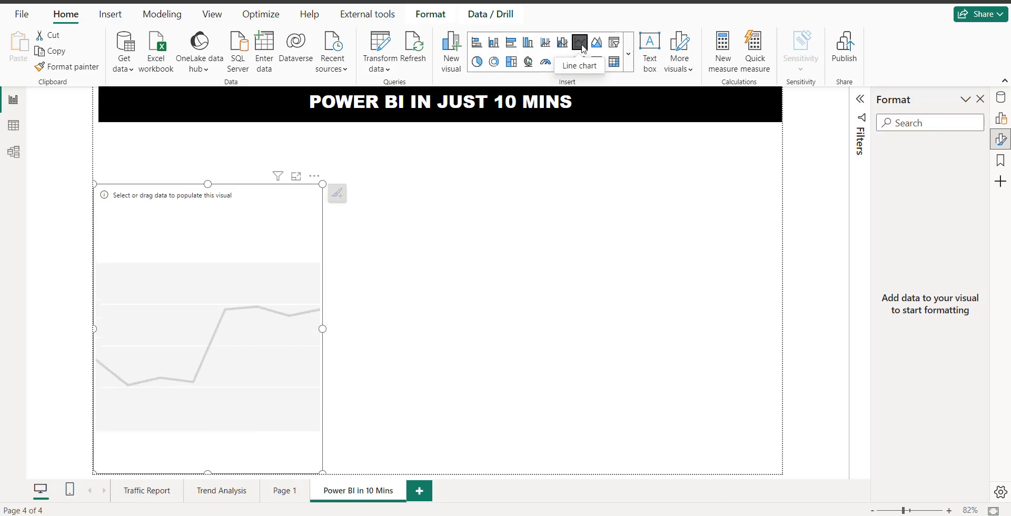
- Show the report filters and assign the last_review date field to the line chart's X-axis
{"action": "left_click", "coordinate": [1000, 100]}
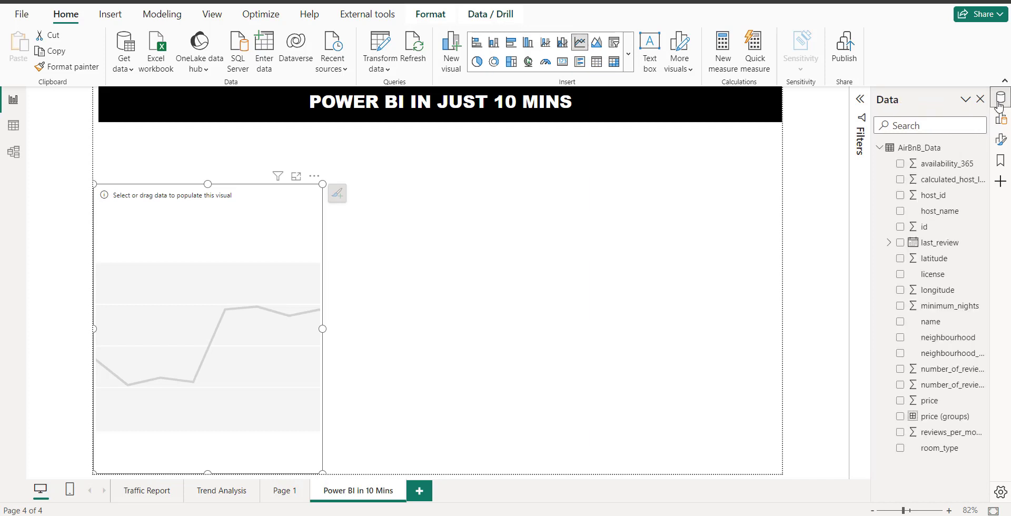
{"action": "left_click", "coordinate": [861, 100]}
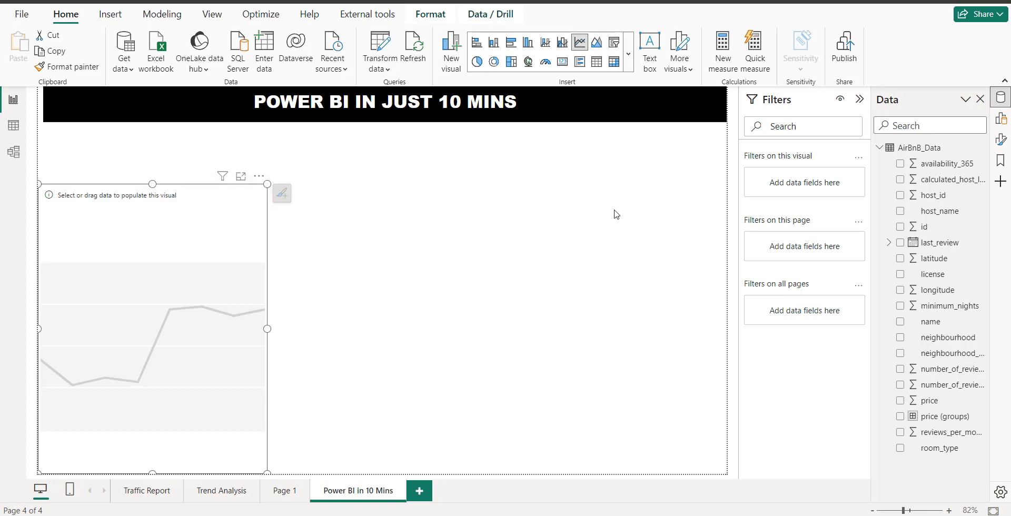
{"action": "left_click", "coordinate": [1000, 118]}
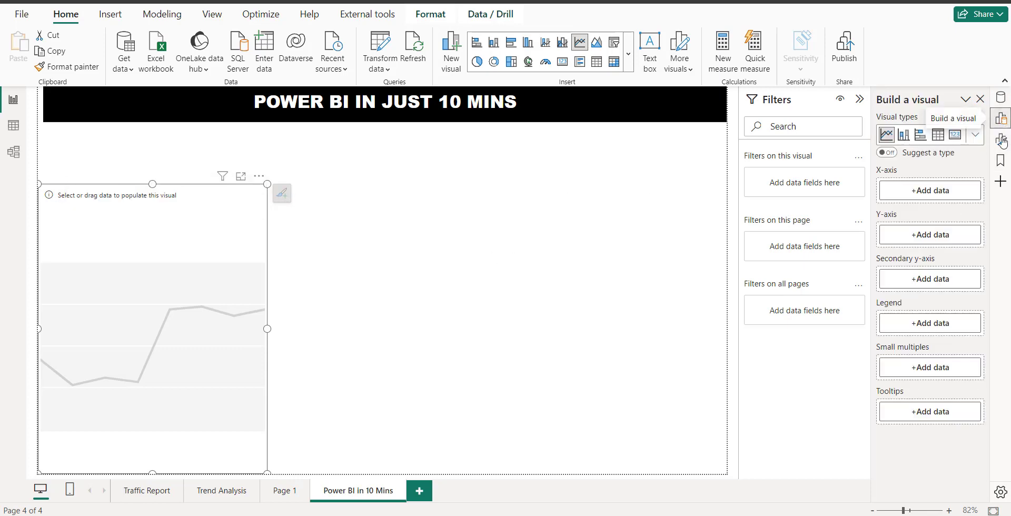
{"action": "left_click", "coordinate": [933, 191]}
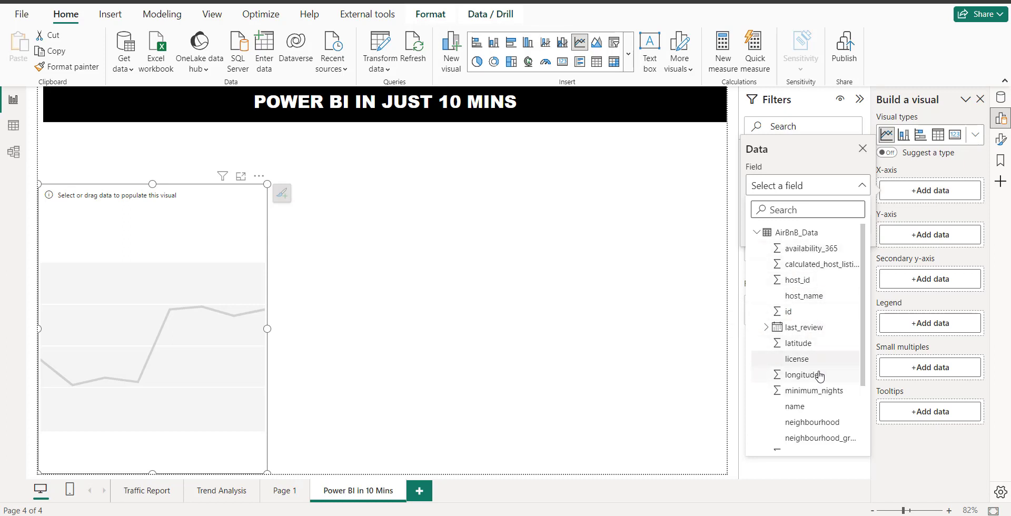
{"action": "scroll", "coordinate": [821, 440], "scroll_direction": "down", "scroll_amount": 3}
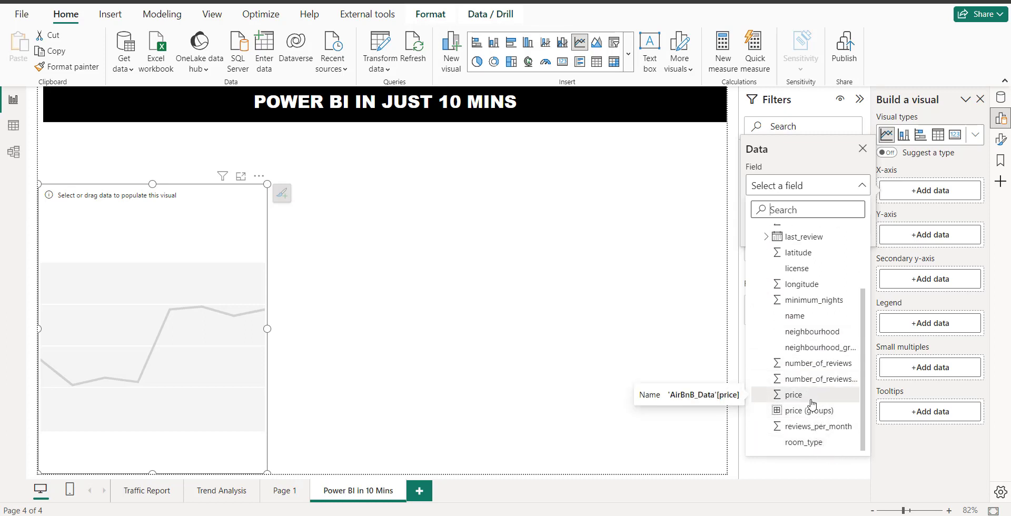
{"action": "scroll", "coordinate": [819, 354], "scroll_direction": "up", "scroll_amount": 1}
{"action": "scroll", "coordinate": [819, 354], "scroll_direction": "up", "scroll_amount": 2}
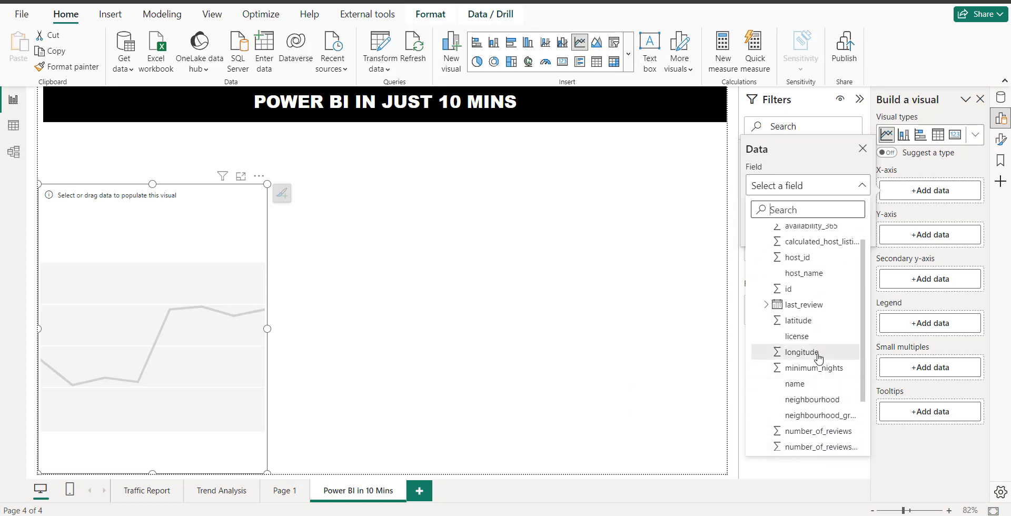
{"action": "left_click", "coordinate": [766, 328]}
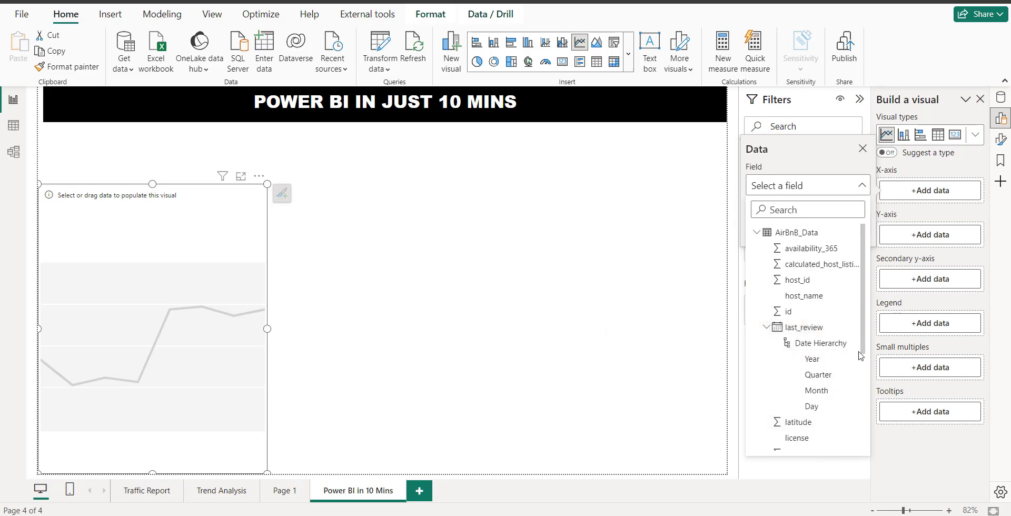
{"action": "left_click", "coordinate": [804, 327]}
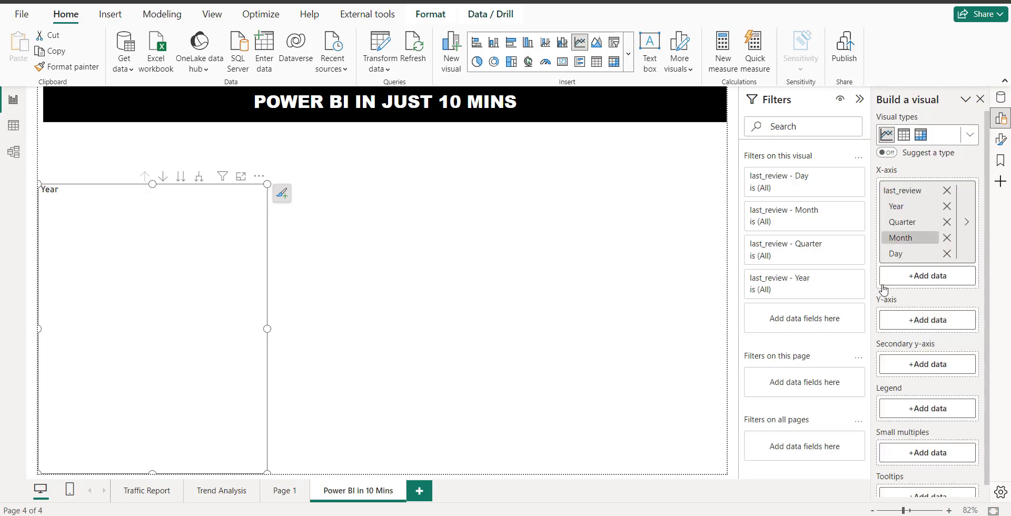
- Add price to the line chart's Y-axis and widen the chart to about two fifths of the page's width
{"action": "left_click", "coordinate": [929, 323]}
{"action": "scroll", "coordinate": [821, 237], "scroll_direction": "down", "scroll_amount": 3}
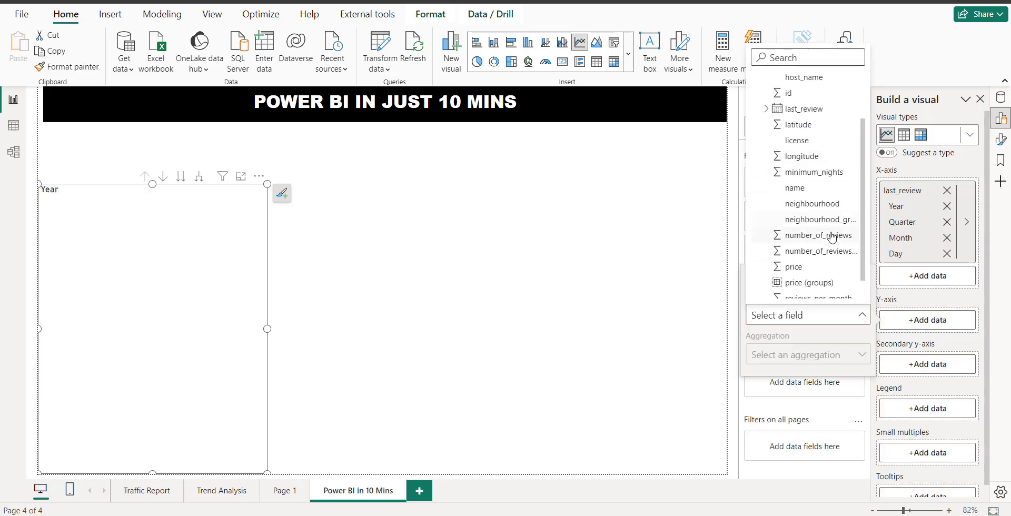
{"action": "left_click", "coordinate": [809, 243]}
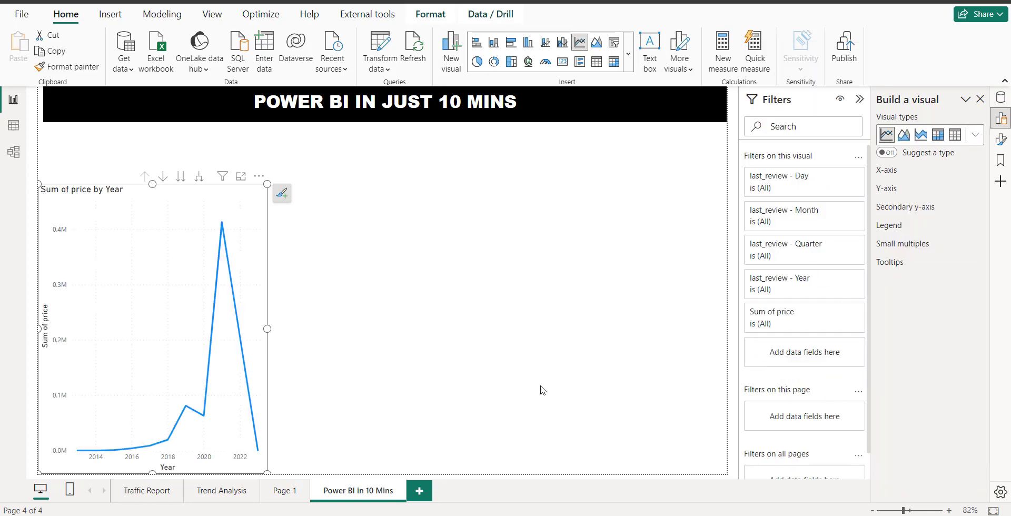
{"action": "left_click_drag", "start_coordinate": [269, 329], "coordinate": [598, 379]}
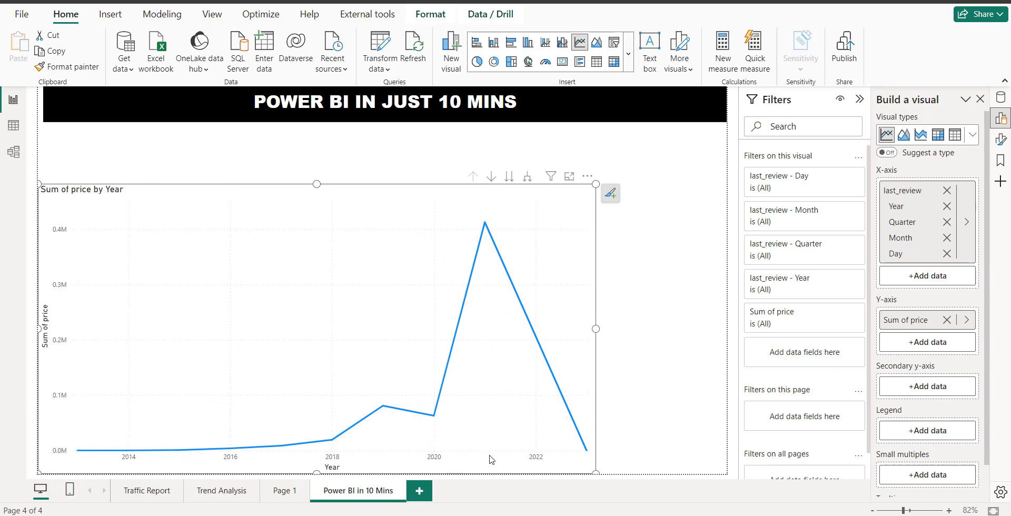
{"action": "left_click_drag", "start_coordinate": [596, 329], "coordinate": [317, 331]}
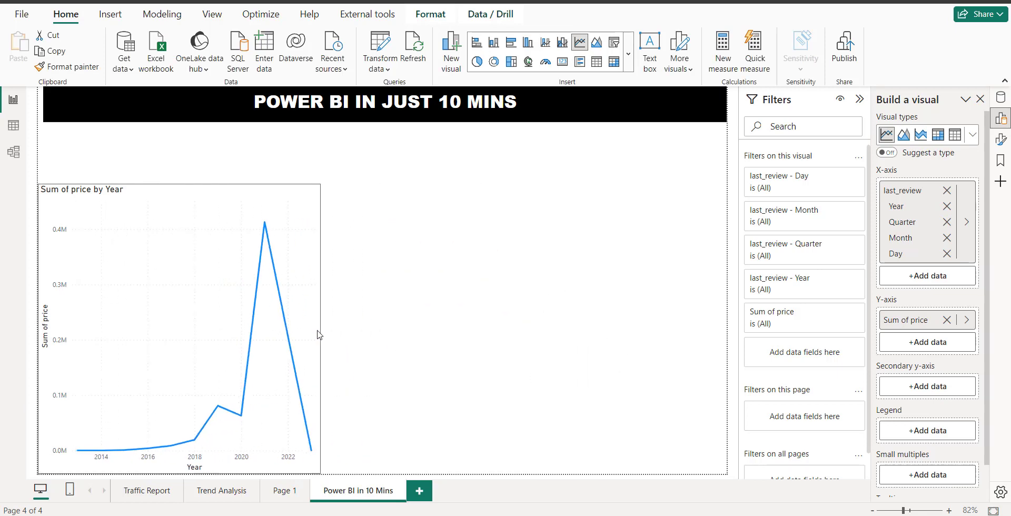
- Add data labels, markers and a trend line to the line chart
{"action": "left_click", "coordinate": [329, 195]}
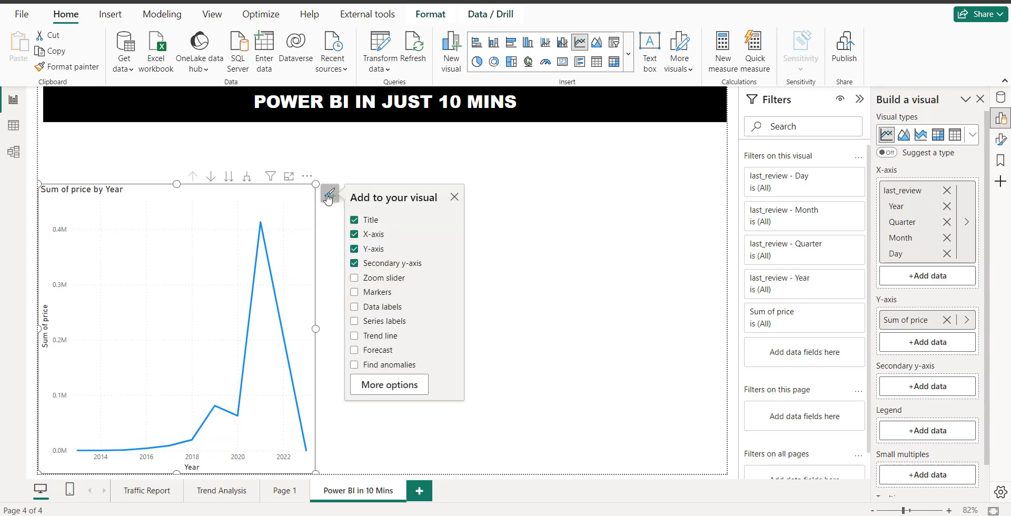
{"action": "left_click", "coordinate": [353, 307]}
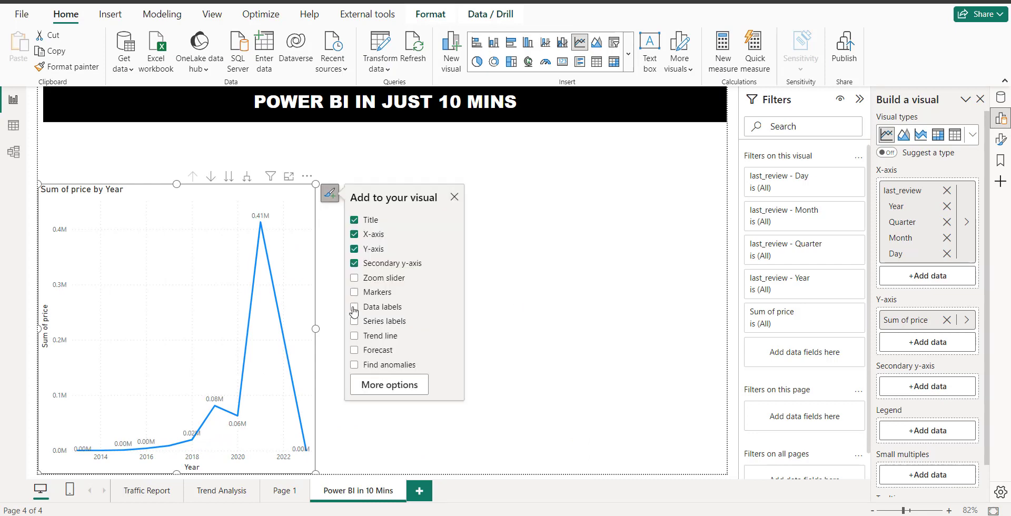
{"action": "left_click", "coordinate": [354, 293]}
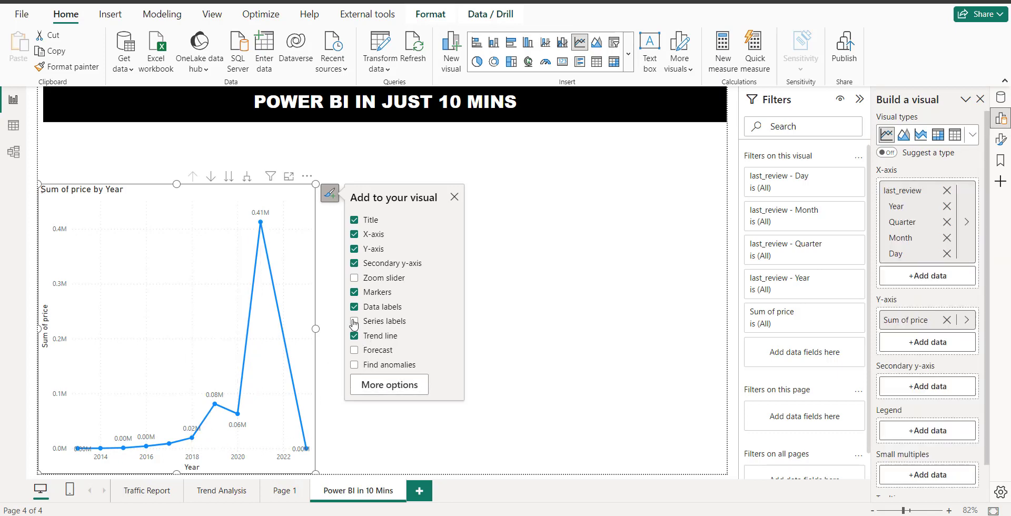
- Try series labels, a forecast, anomaly detection and a hidden title on the line chart, and restore the original settings
{"action": "left_click", "coordinate": [354, 322]}
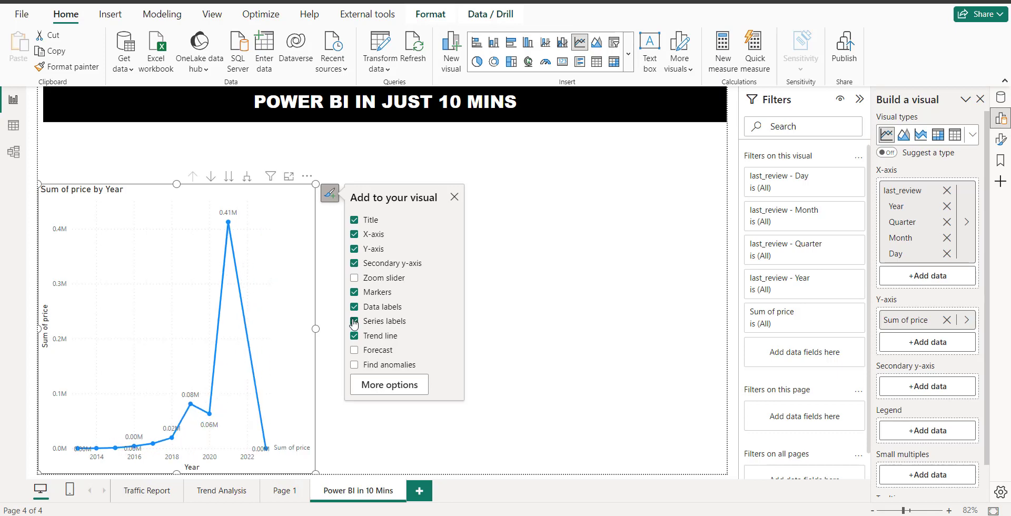
{"action": "left_click", "coordinate": [361, 323]}
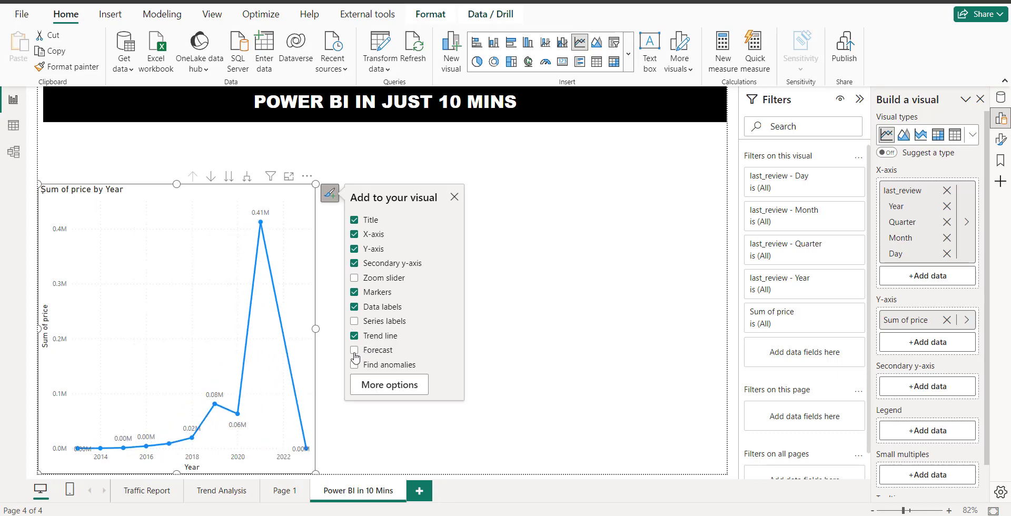
{"action": "left_click", "coordinate": [355, 350]}
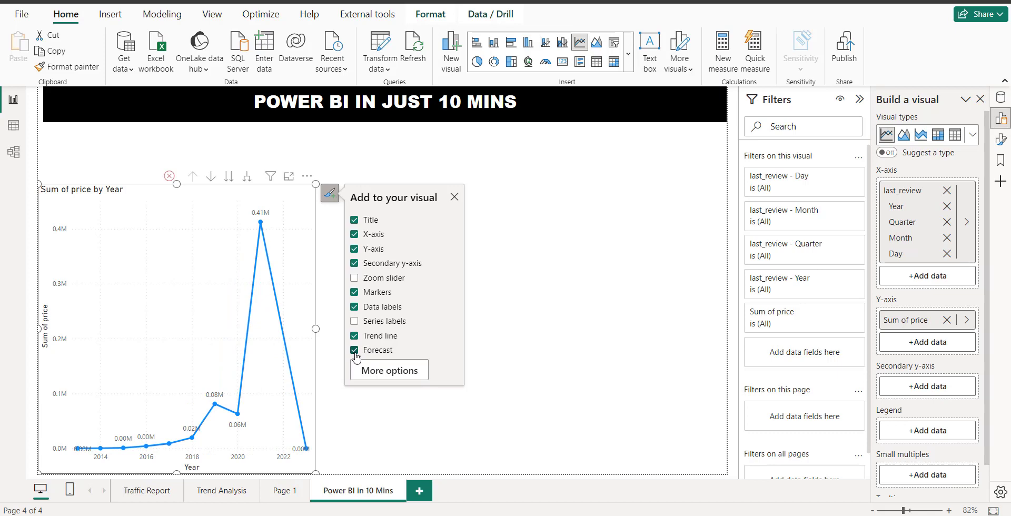
{"action": "left_click", "coordinate": [356, 355]}
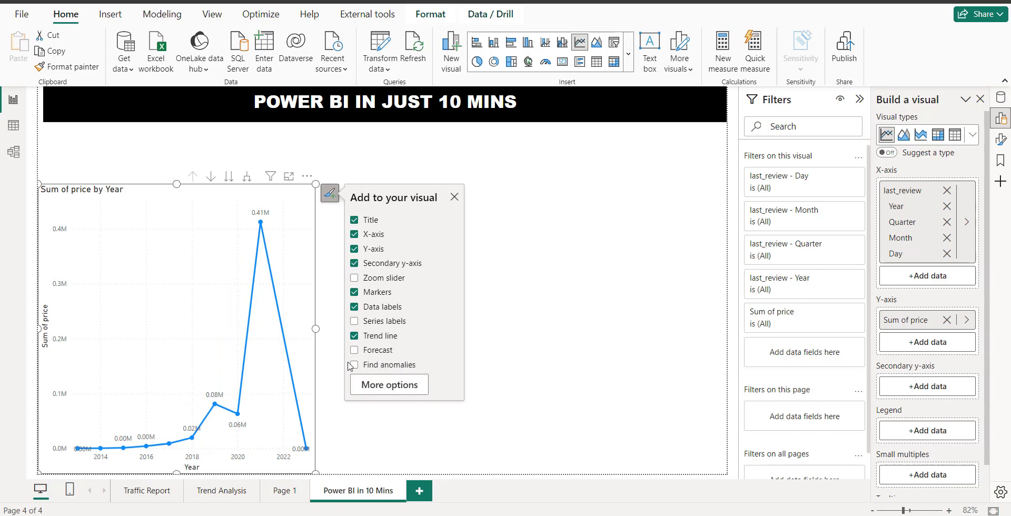
{"action": "left_click", "coordinate": [355, 364]}
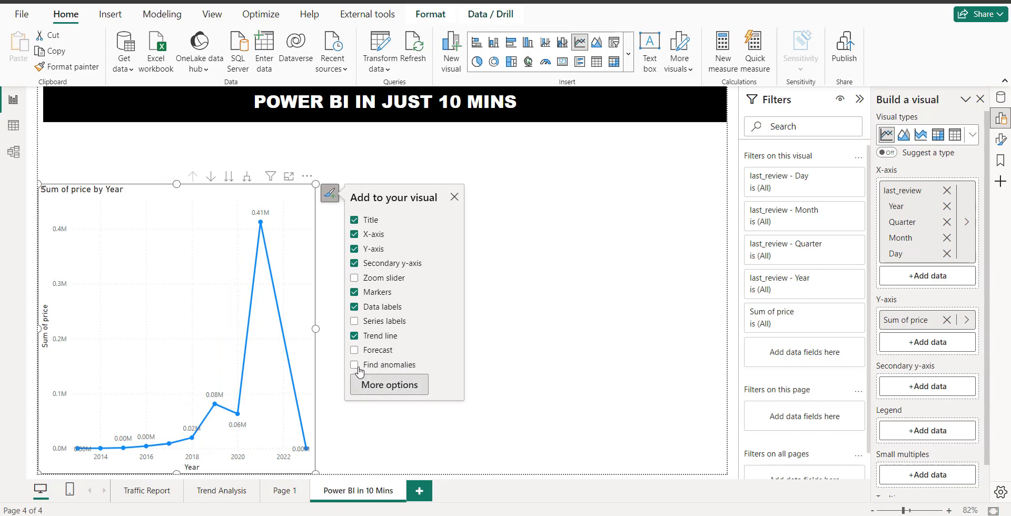
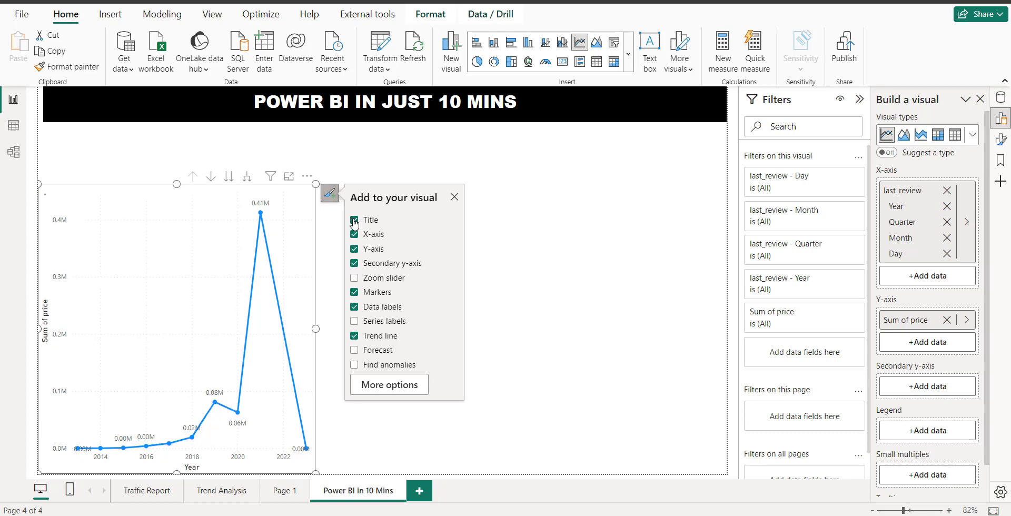
{"action": "left_click", "coordinate": [355, 220]}
- Open the line chart's full formatting options and examine the visual settings from size and style through to anomaly detection
{"action": "left_click", "coordinate": [394, 394]}
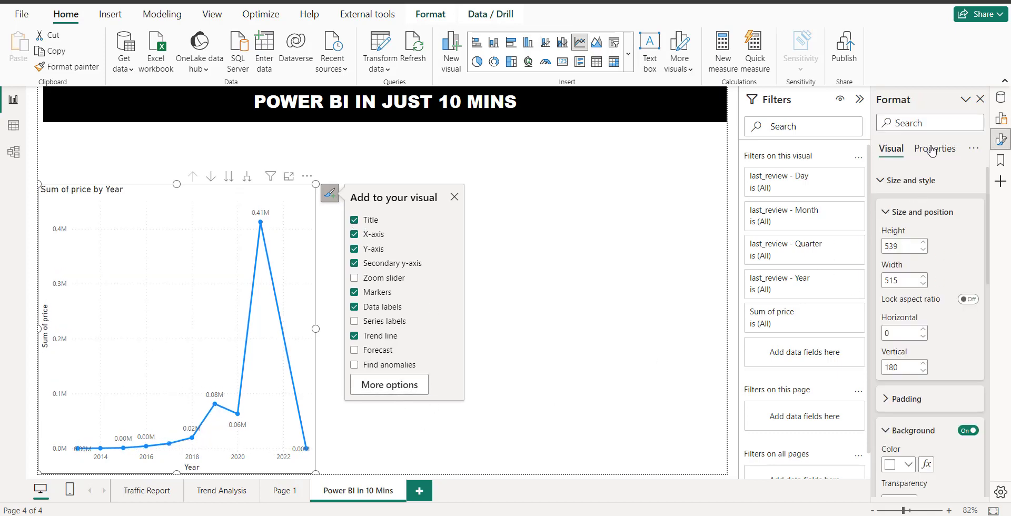
{"action": "scroll", "coordinate": [936, 380], "scroll_direction": "down", "scroll_amount": 3}
{"action": "scroll", "coordinate": [936, 380], "scroll_direction": "down", "scroll_amount": 2}
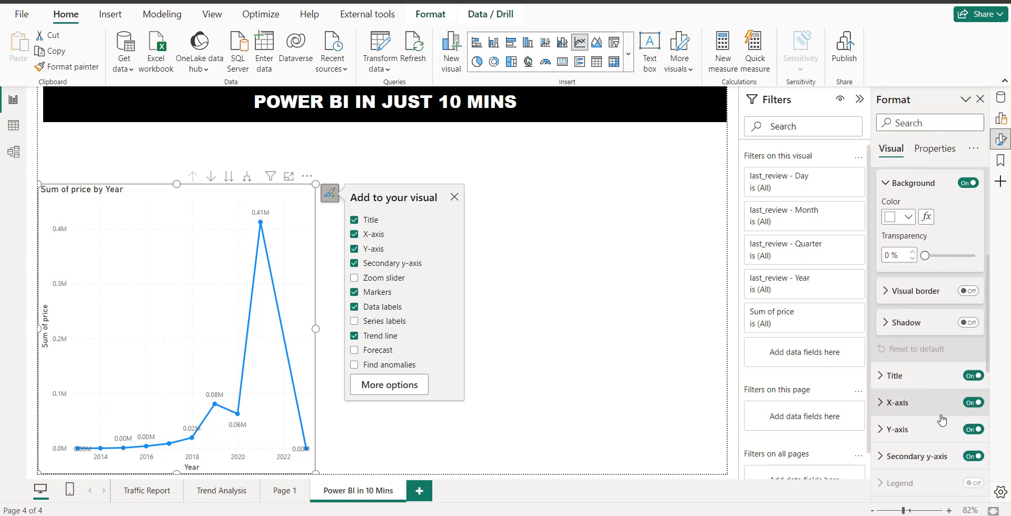
{"action": "scroll", "coordinate": [942, 420], "scroll_direction": "down", "scroll_amount": 4}
{"action": "scroll", "coordinate": [947, 419], "scroll_direction": "down", "scroll_amount": 3}
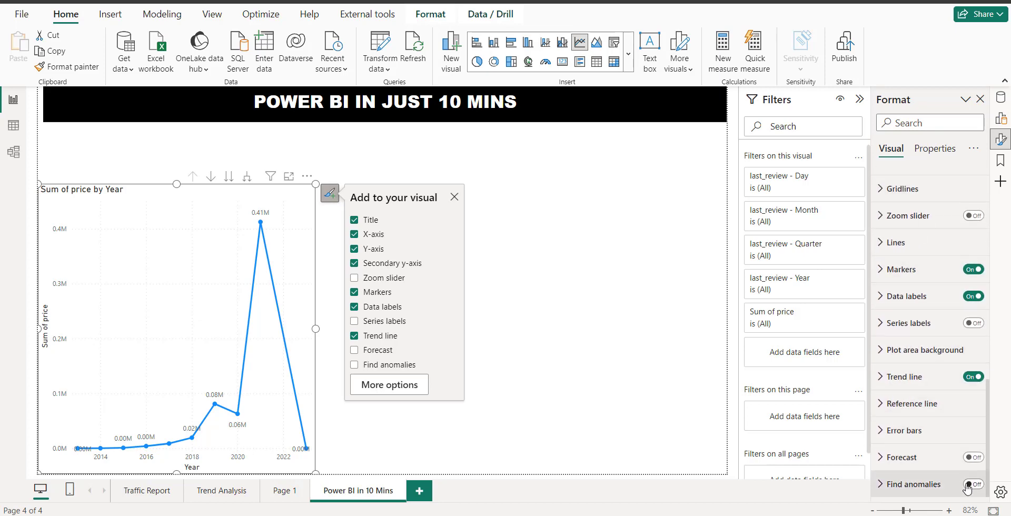
{"action": "scroll", "coordinate": [951, 447], "scroll_direction": "up", "scroll_amount": 1}
{"action": "scroll", "coordinate": [947, 421], "scroll_direction": "up", "scroll_amount": 8}
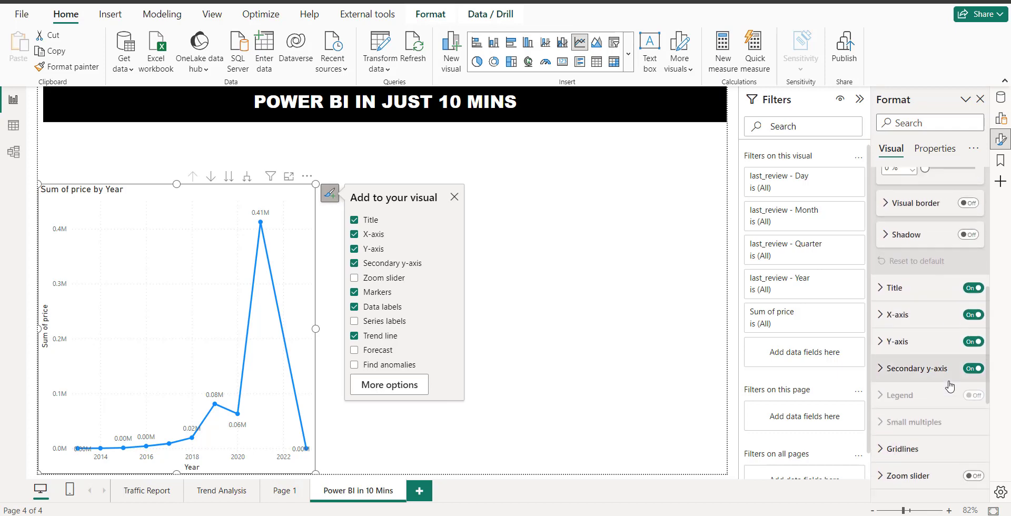
- Try a red background for the line chart's header icons and restore it to white
{"action": "left_click", "coordinate": [925, 150]}
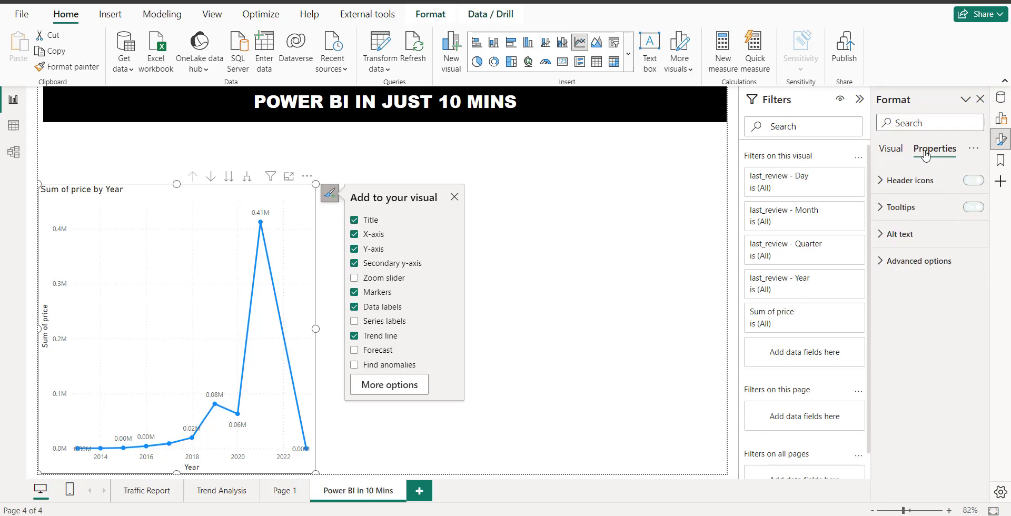
{"action": "left_click", "coordinate": [877, 182]}
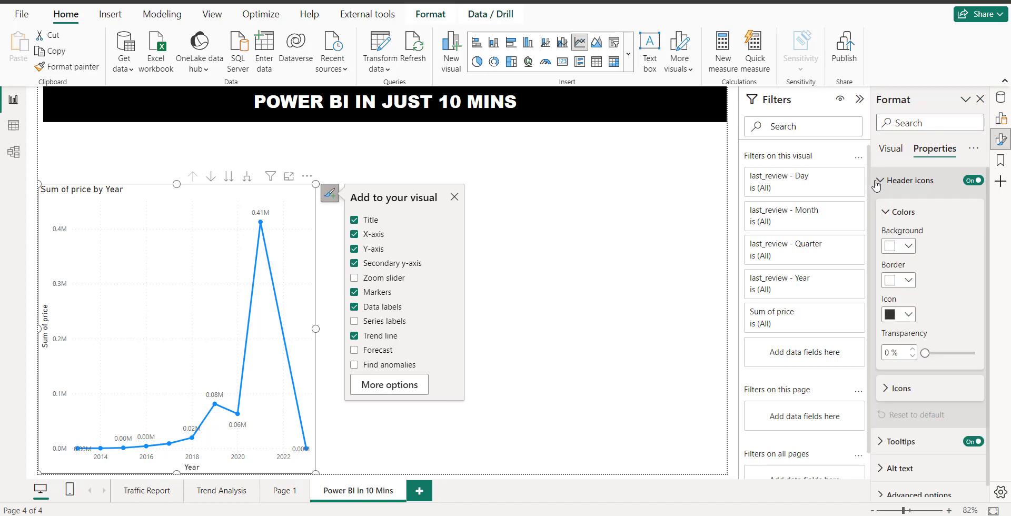
{"action": "left_click", "coordinate": [907, 247]}
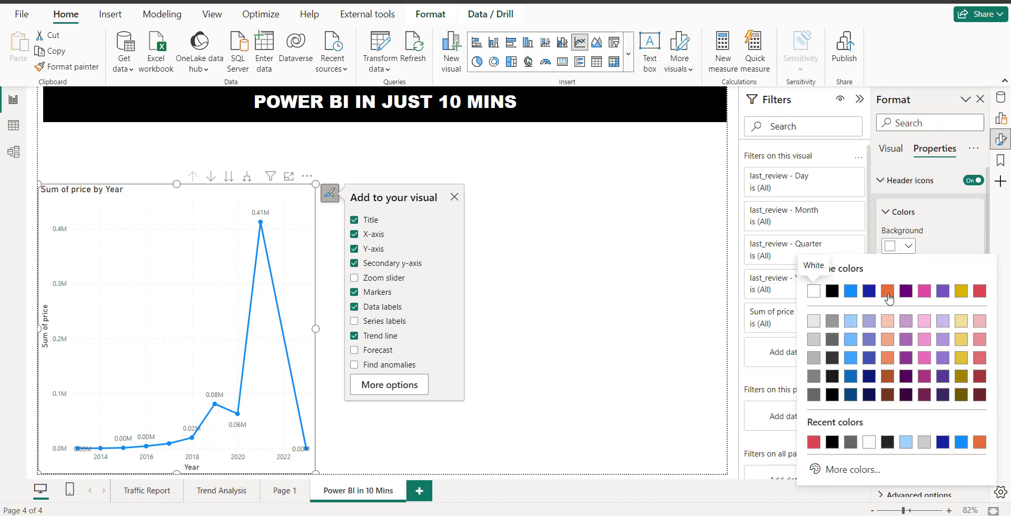
{"action": "left_click", "coordinate": [980, 292]}
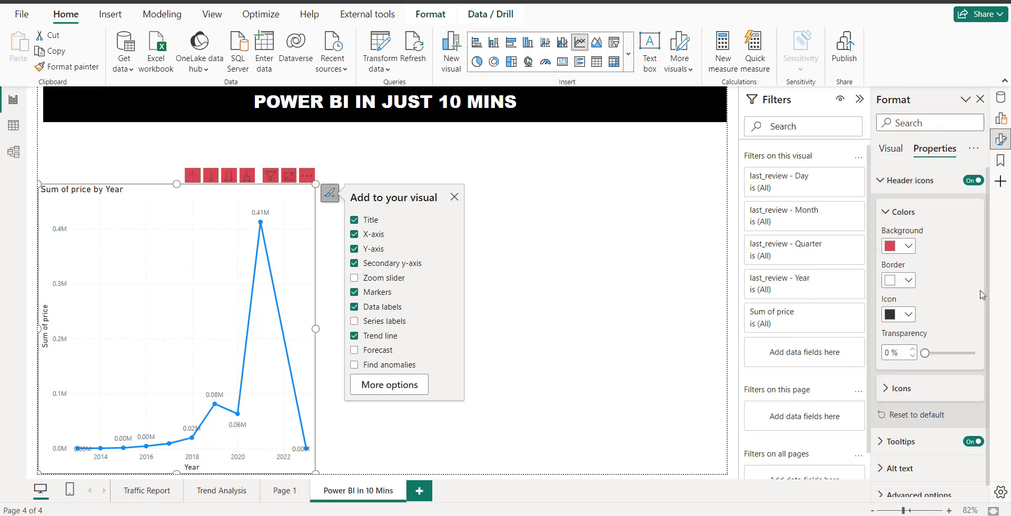
{"action": "left_click", "coordinate": [907, 245]}
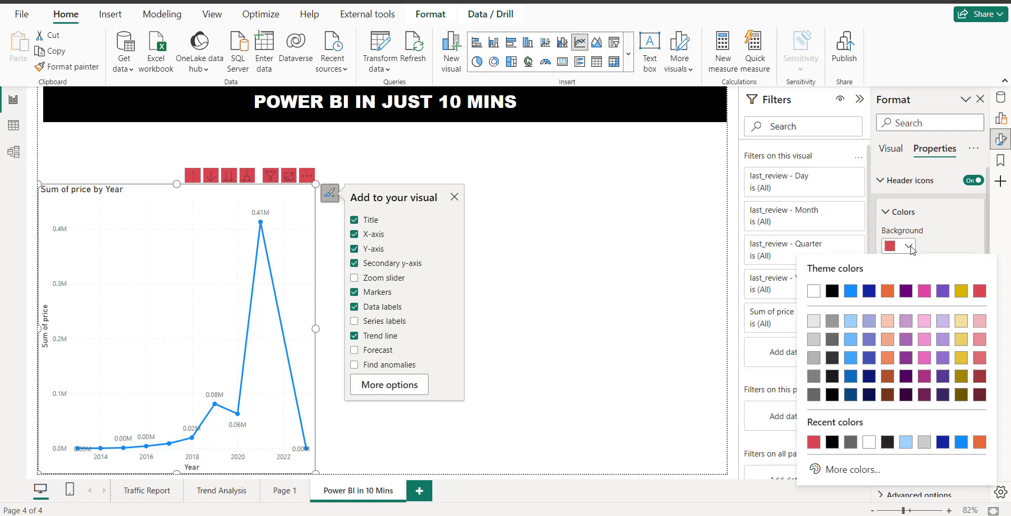
{"action": "left_click", "coordinate": [814, 291]}
{"action": "scroll", "coordinate": [938, 351], "scroll_direction": "down", "scroll_amount": 1}
{"action": "scroll", "coordinate": [931, 438], "scroll_direction": "up", "scroll_amount": 1}
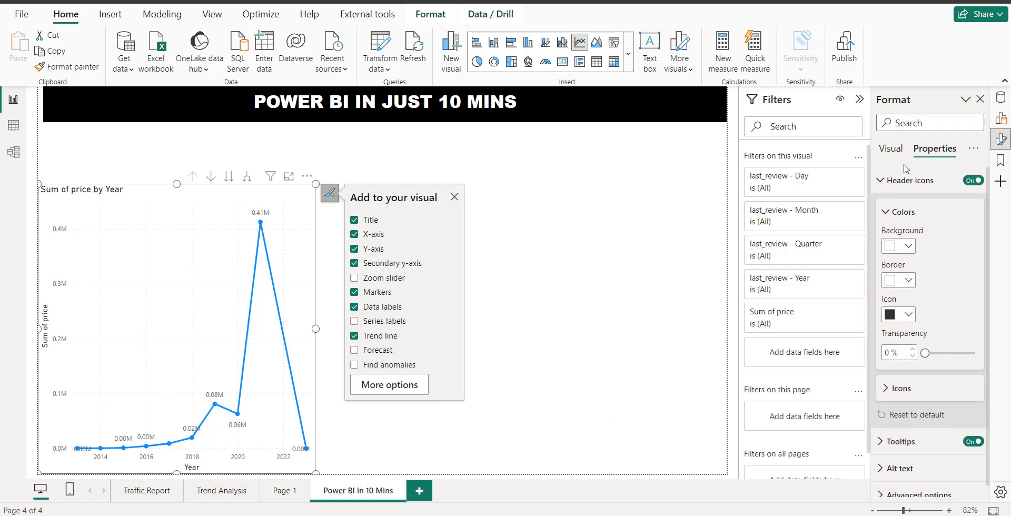
{"action": "scroll", "coordinate": [943, 400], "scroll_direction": "down", "scroll_amount": 1}
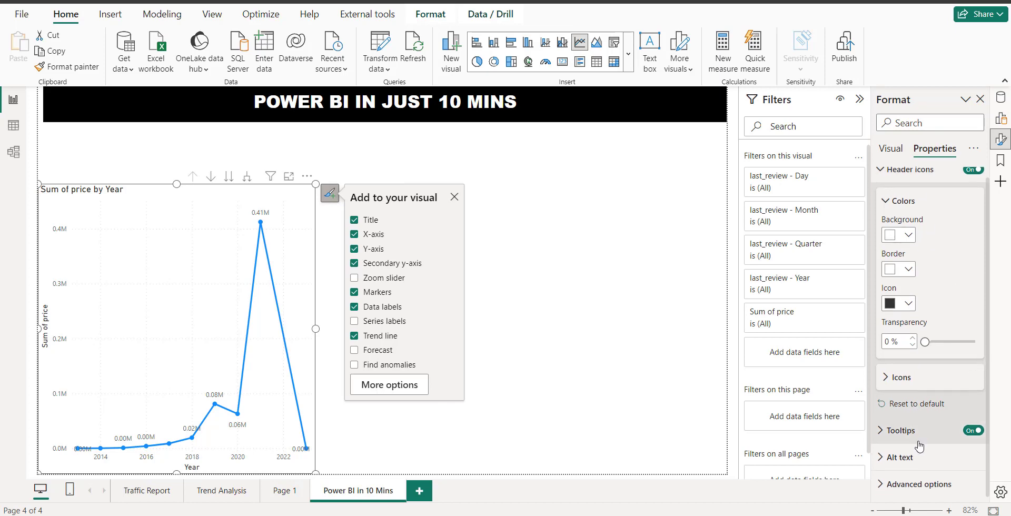
{"action": "scroll", "coordinate": [937, 424], "scroll_direction": "up", "scroll_amount": 1}
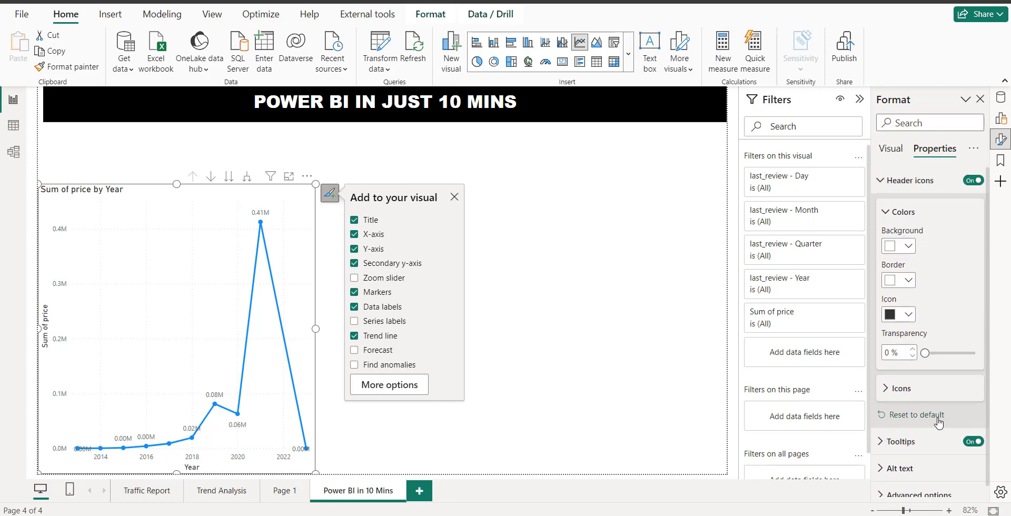
- Change the line chart's title text to "PRICE TREND - YOY"
{"action": "left_click", "coordinate": [890, 153]}
{"action": "left_click", "coordinate": [896, 180]}
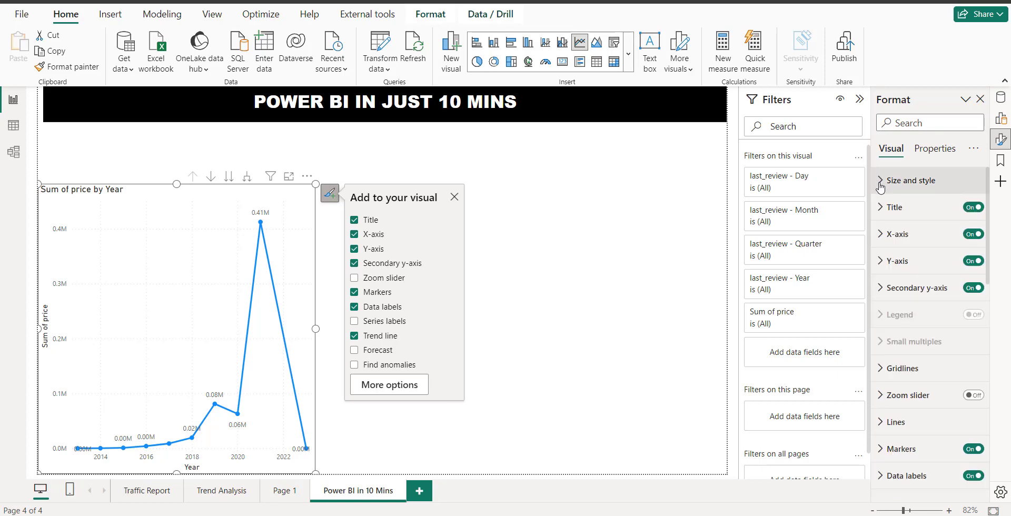
{"action": "left_click", "coordinate": [893, 207]}
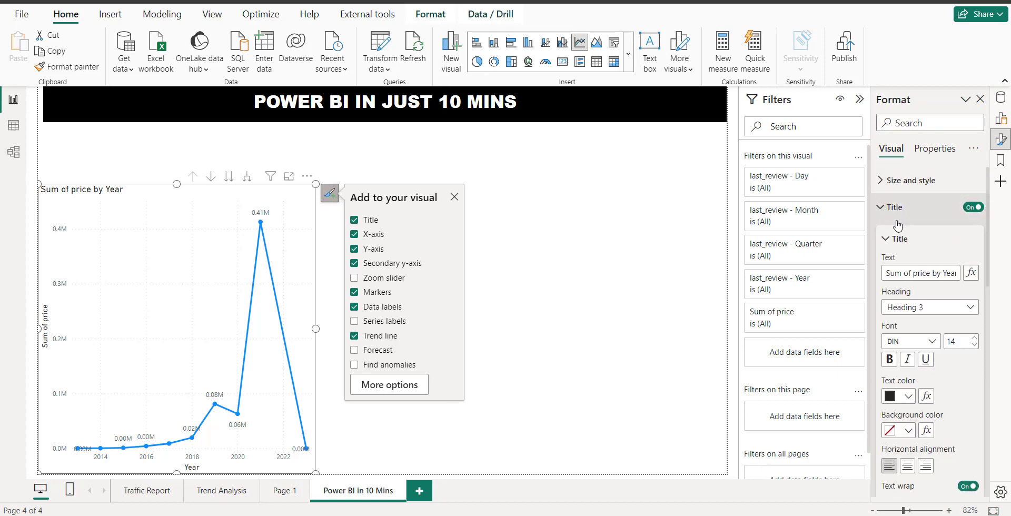
{"action": "triple_click", "coordinate": [955, 274]}
{"action": "key", "text": "BackSpace"}
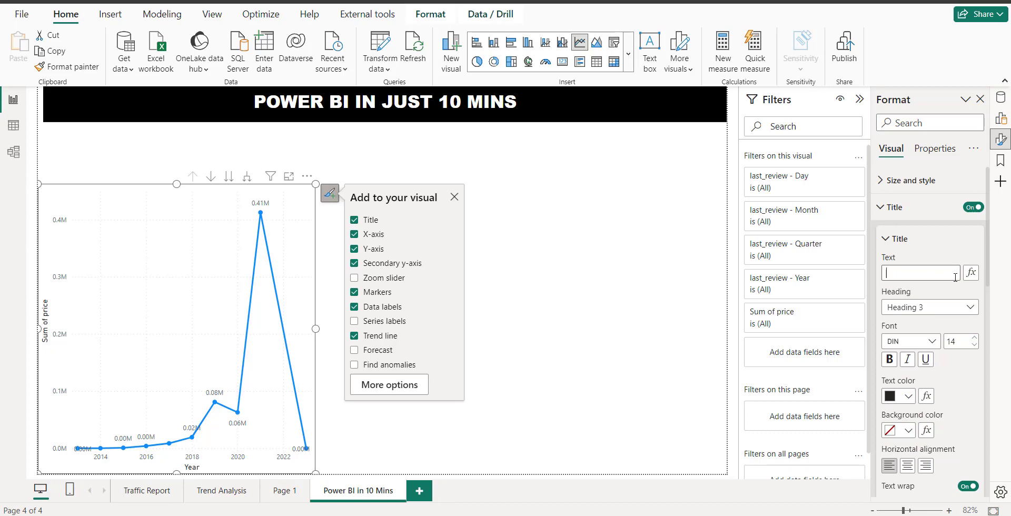
{"action": "type", "text": "PRICE TRE"}
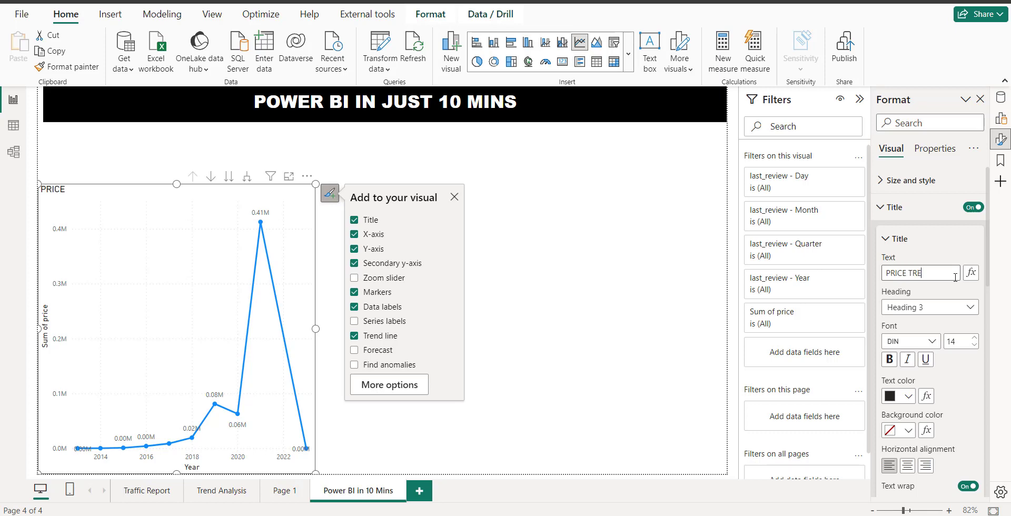
{"action": "type", "text": "ND YO"}
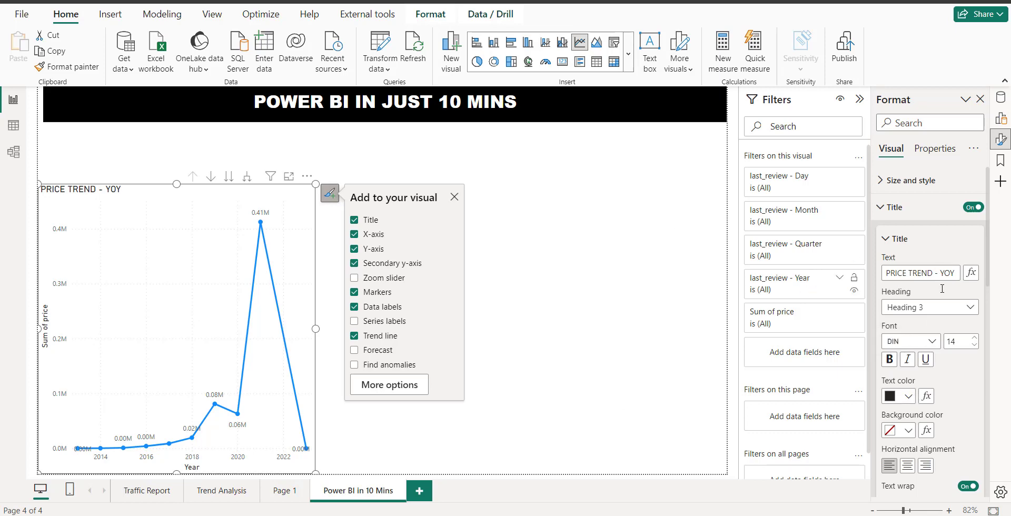
- Format the line chart's title in Arial Black with red text
{"action": "left_click", "coordinate": [932, 342]}
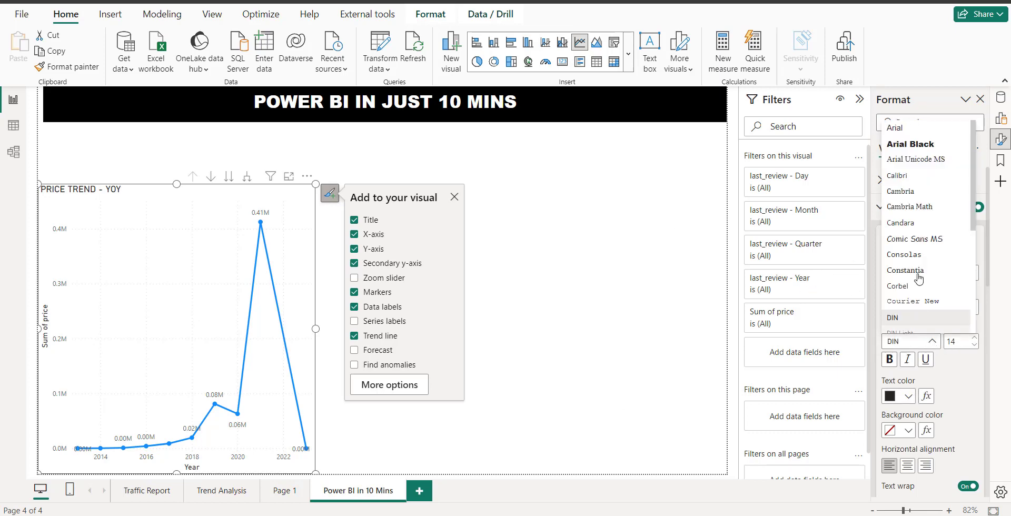
{"action": "left_click", "coordinate": [900, 141]}
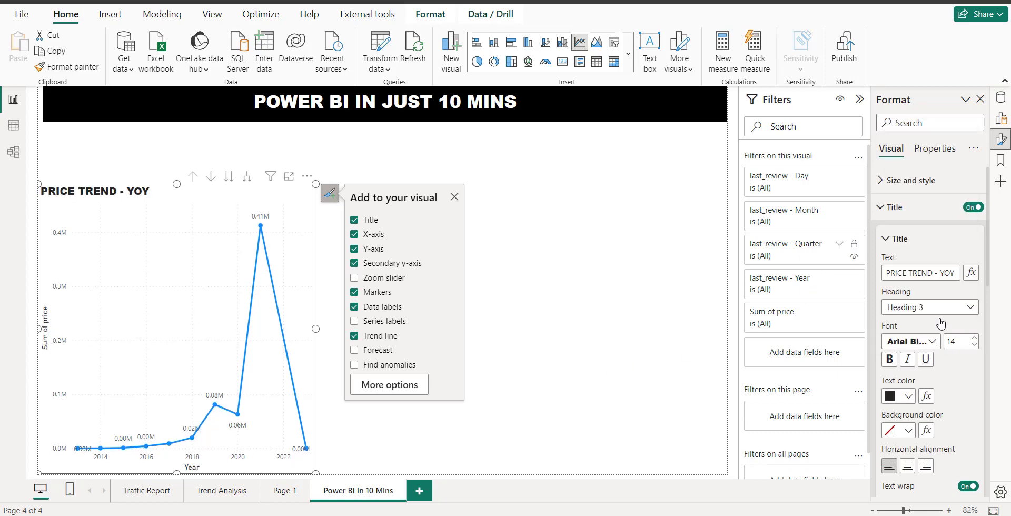
{"action": "scroll", "coordinate": [941, 419], "scroll_direction": "down", "scroll_amount": 3}
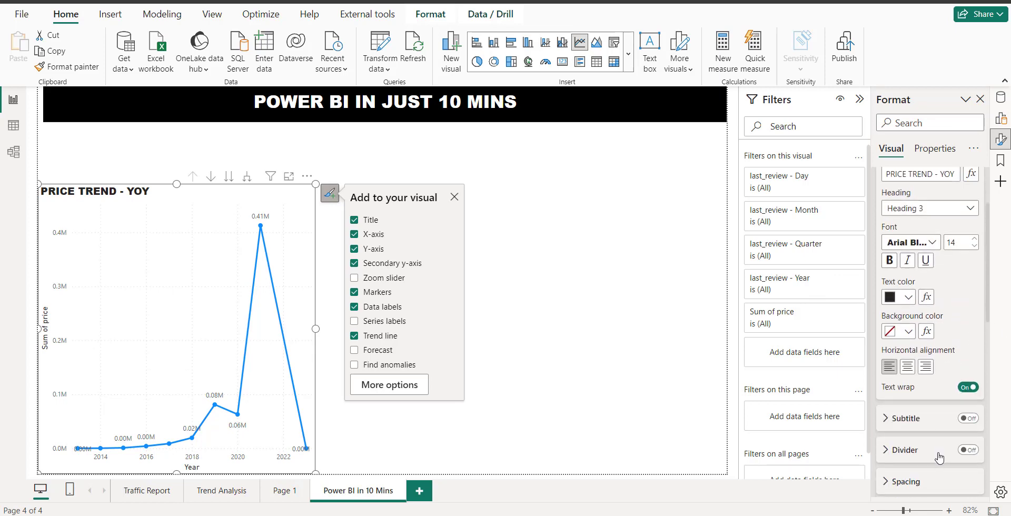
{"action": "left_click", "coordinate": [908, 347]}
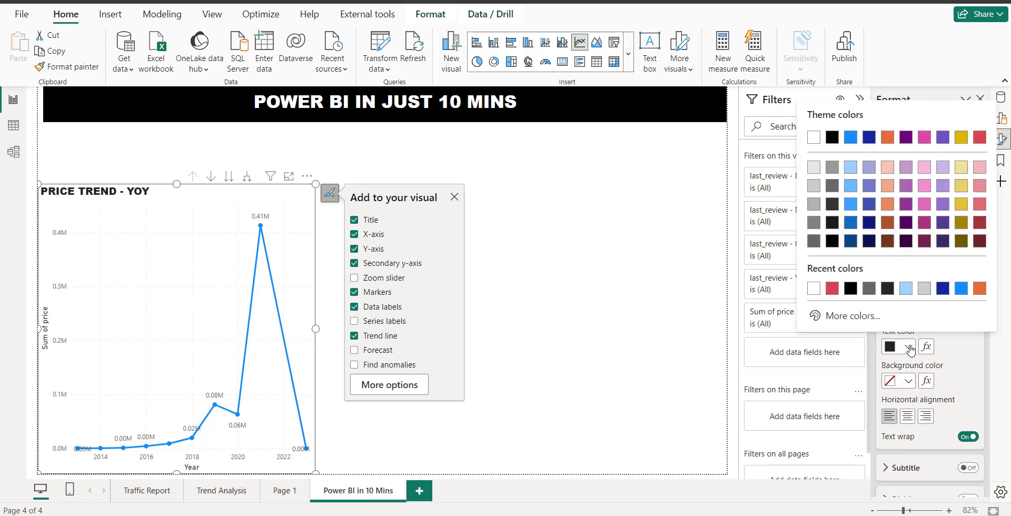
{"action": "left_click", "coordinate": [832, 288]}
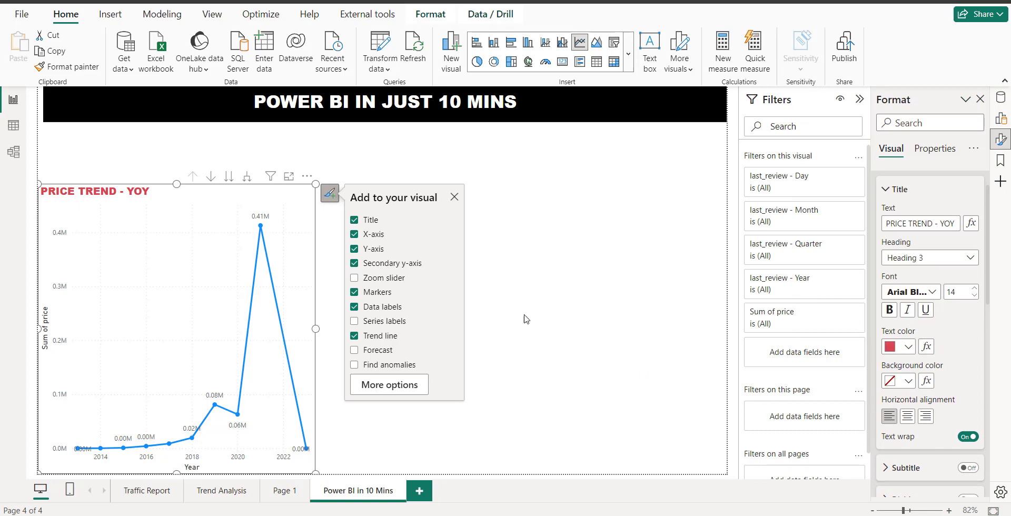
{"action": "left_click", "coordinate": [525, 317]}
{"action": "left_click", "coordinate": [304, 282]}
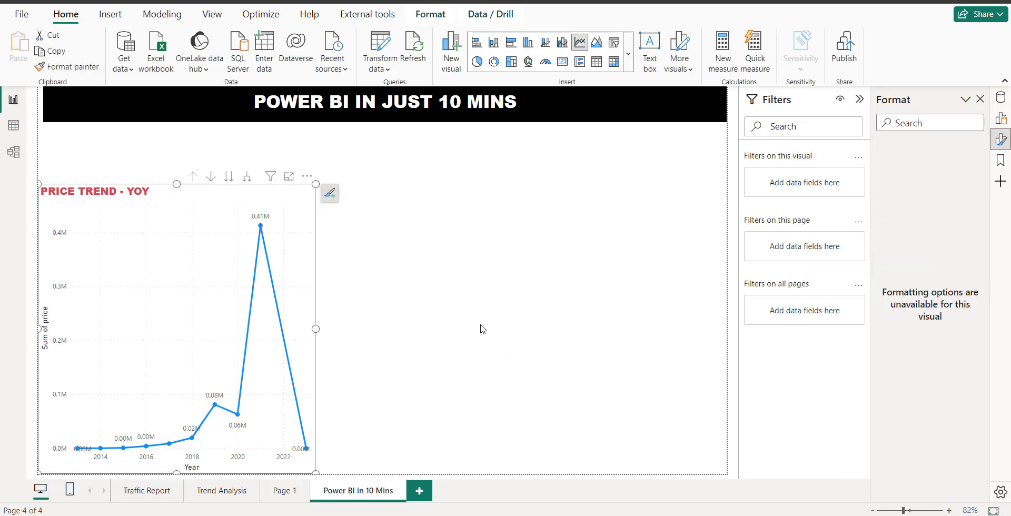
{"action": "left_click", "coordinate": [401, 368]}
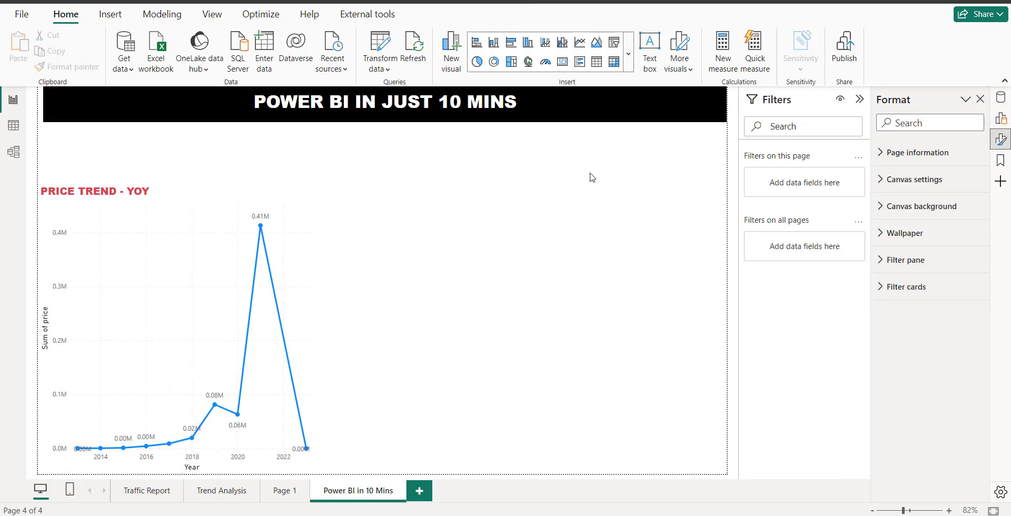
- Insert a card visual and fit it between the title banner and the line chart, matching the chart's width
{"action": "left_click", "coordinate": [562, 61]}
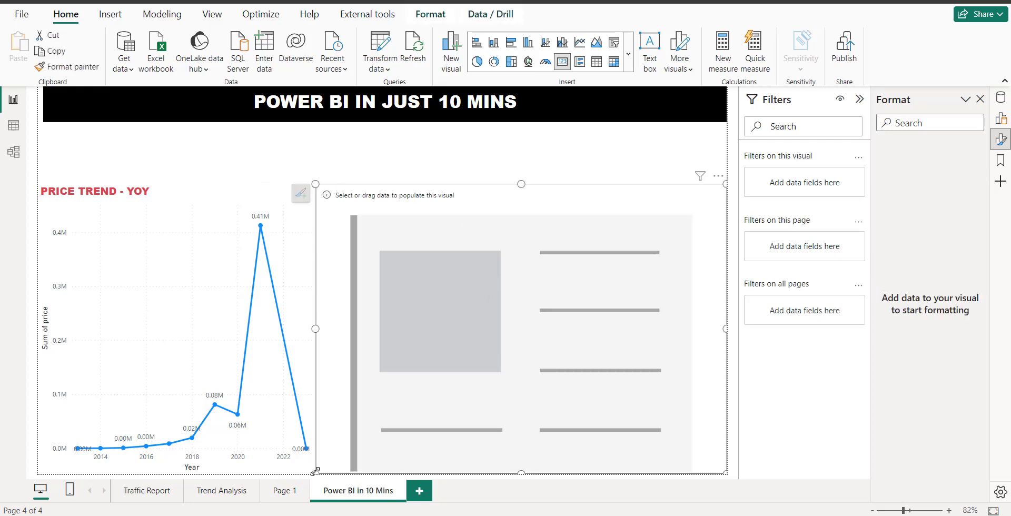
{"action": "left_click_drag", "start_coordinate": [317, 469], "coordinate": [401, 263]}
{"action": "left_click_drag", "start_coordinate": [451, 240], "coordinate": [110, 184]}
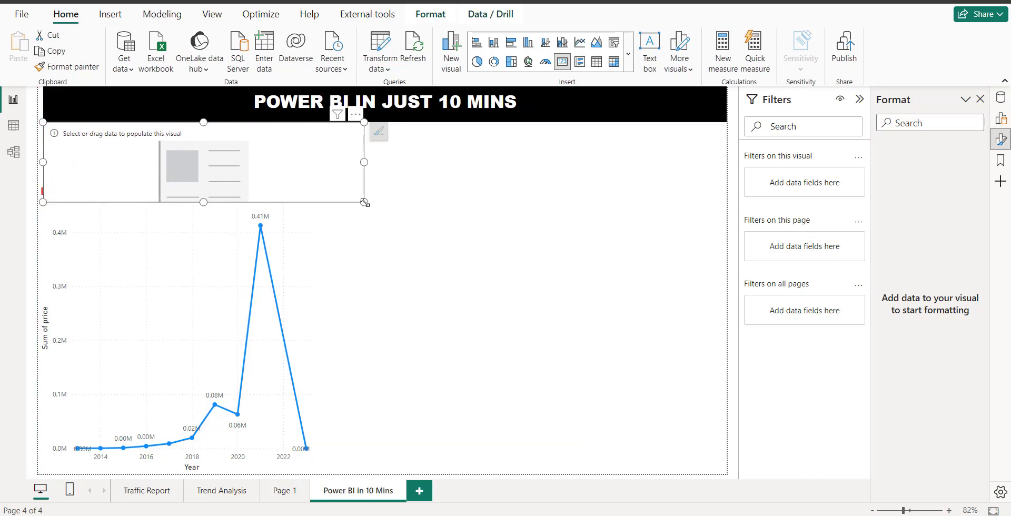
{"action": "left_click_drag", "start_coordinate": [365, 202], "coordinate": [315, 183]}
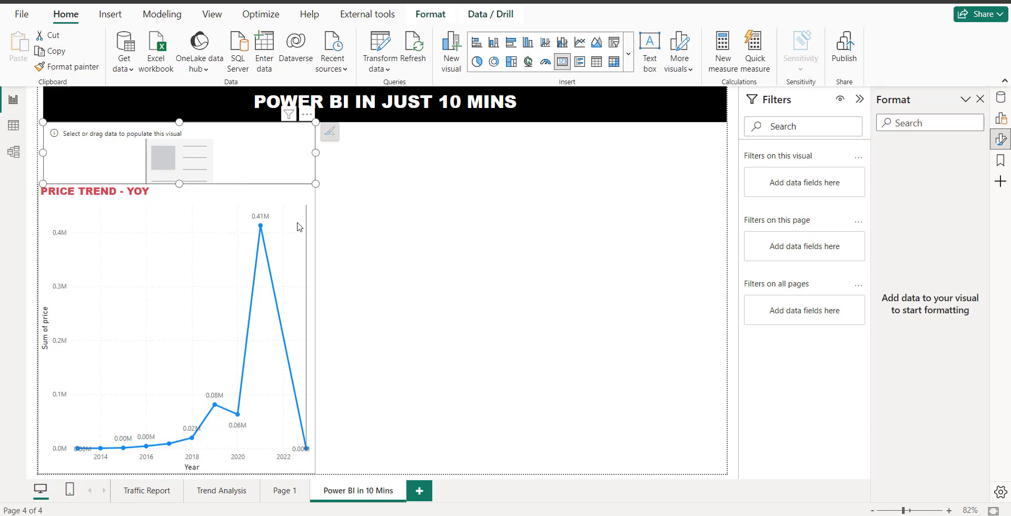
{"action": "left_click", "coordinate": [298, 227]}
{"action": "left_click", "coordinate": [279, 169]}
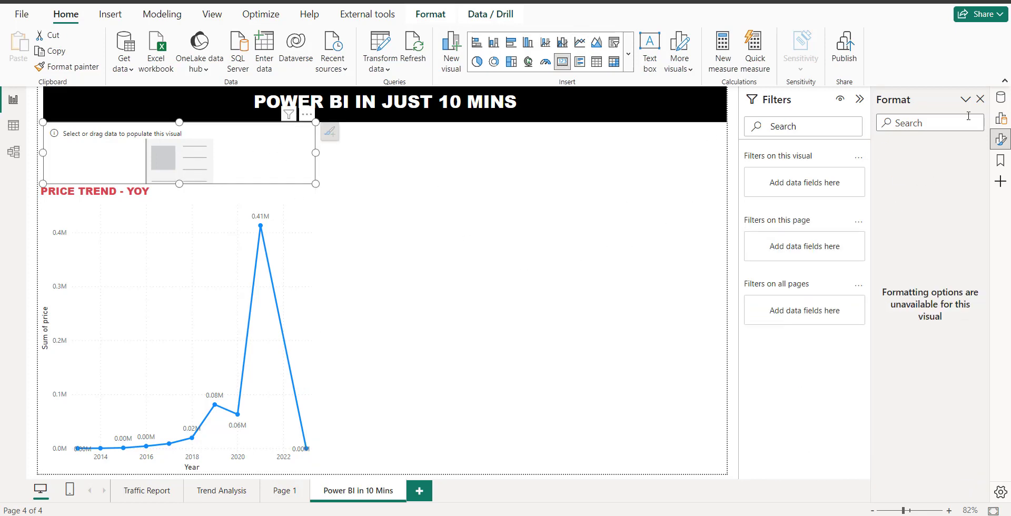
- Try price (groups) as the card's field with Count (Distinct) aggregation, and remove the field again
{"action": "left_click", "coordinate": [1001, 118]}
{"action": "left_click", "coordinate": [921, 196]}
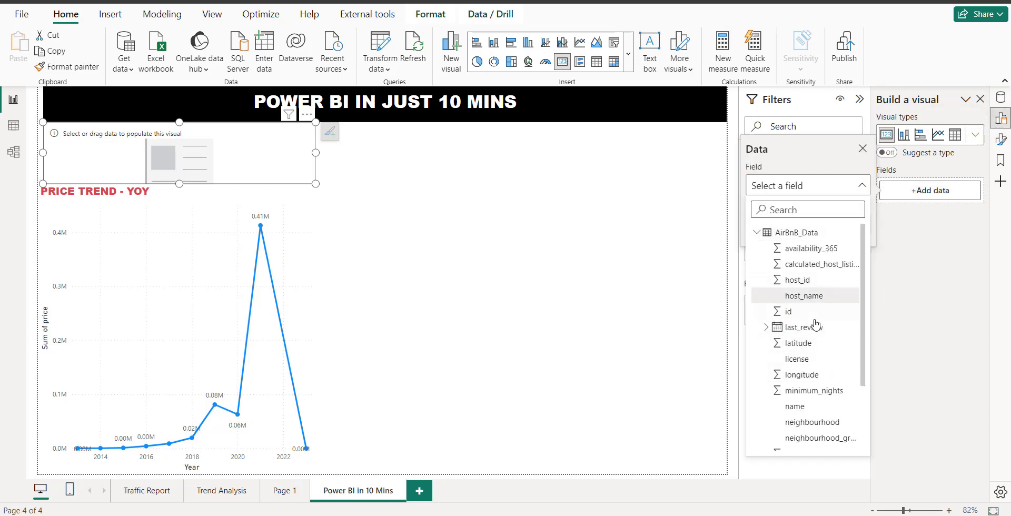
{"action": "scroll", "coordinate": [811, 400], "scroll_direction": "down", "scroll_amount": 1}
{"action": "scroll", "coordinate": [821, 437], "scroll_direction": "down", "scroll_amount": 1}
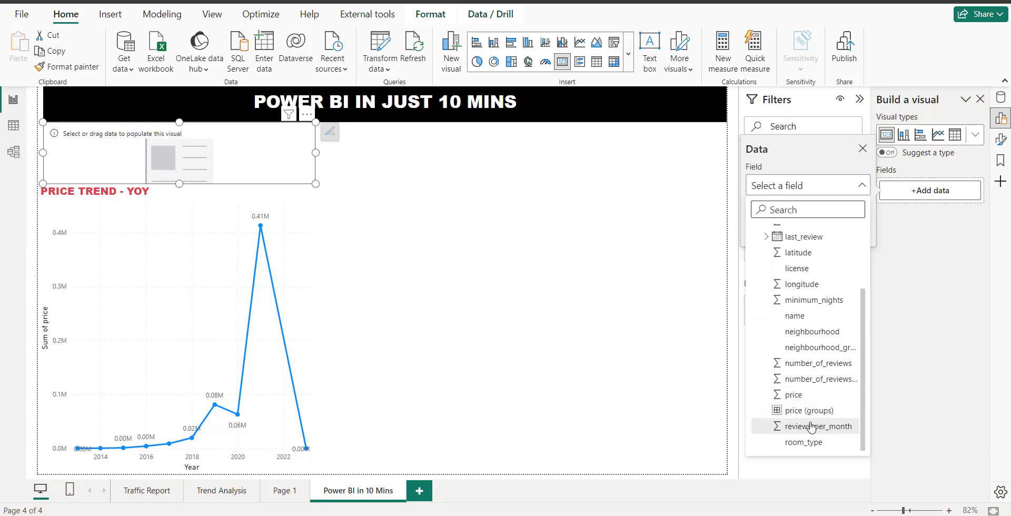
{"action": "left_click", "coordinate": [804, 415]}
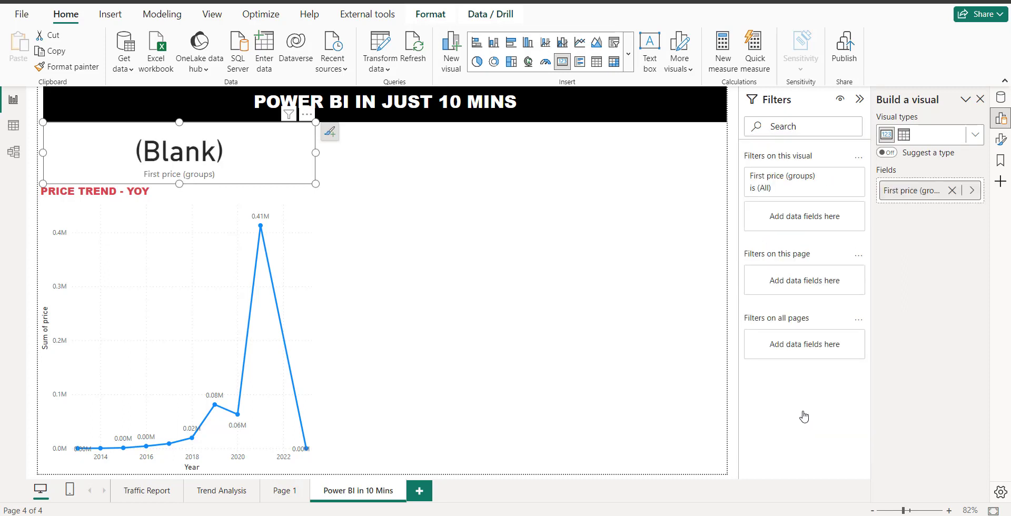
{"action": "left_click", "coordinate": [970, 191]}
{"action": "left_click", "coordinate": [859, 227]}
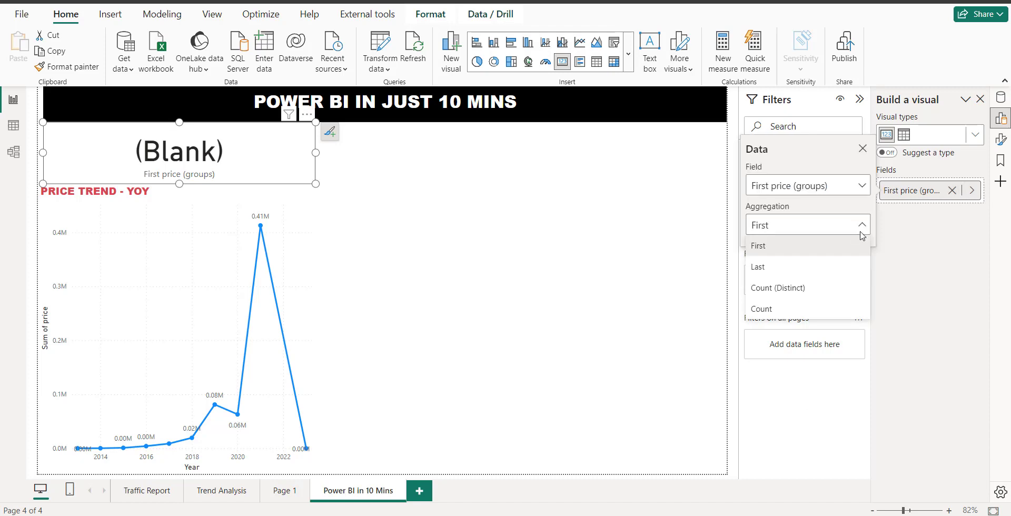
{"action": "left_click", "coordinate": [837, 293]}
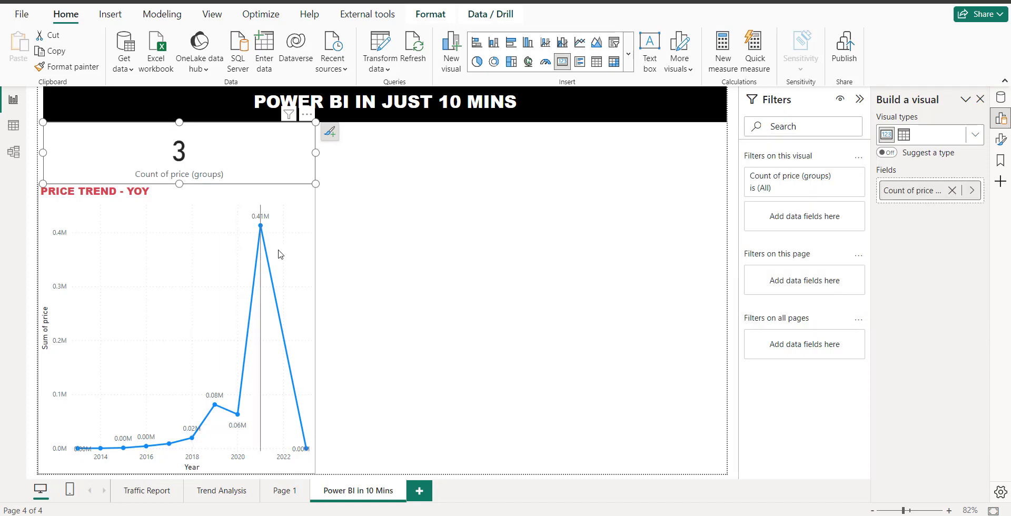
{"action": "left_click", "coordinate": [953, 191]}
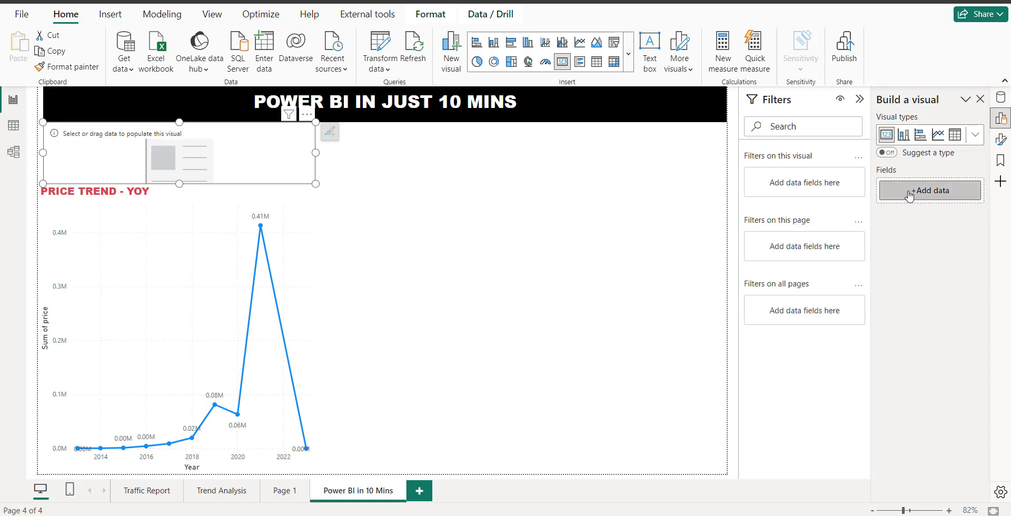
- Add price to the card and fit the card beneath the banner at the page's right edge, just over a quarter of the page wide
{"action": "left_click", "coordinate": [916, 190]}
{"action": "scroll", "coordinate": [793, 424], "scroll_direction": "down", "scroll_amount": 4}
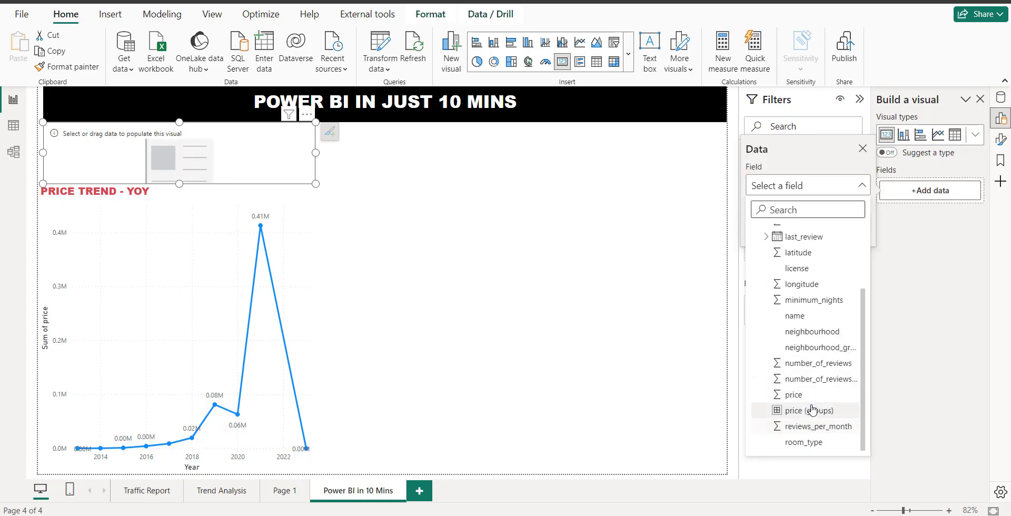
{"action": "left_click", "coordinate": [813, 399]}
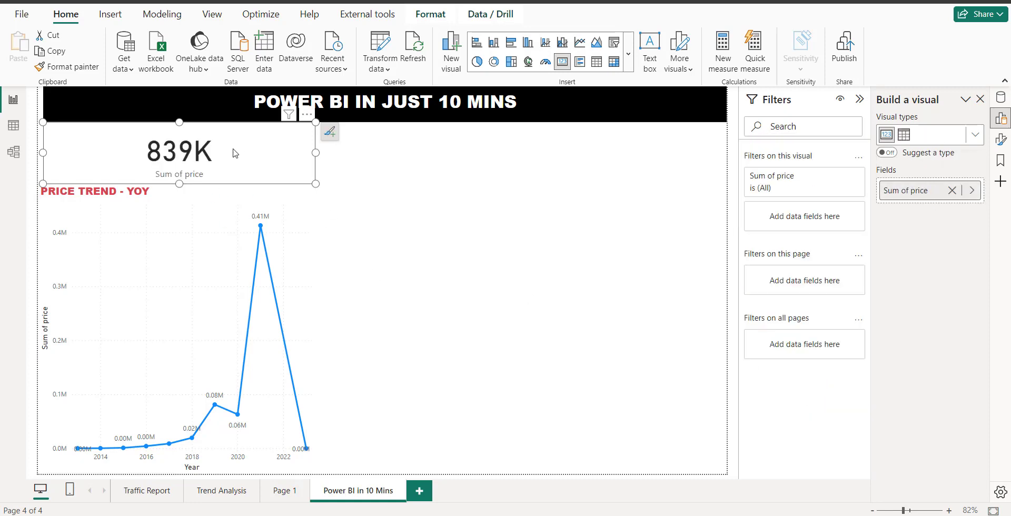
{"action": "left_click_drag", "start_coordinate": [252, 164], "coordinate": [645, 190]}
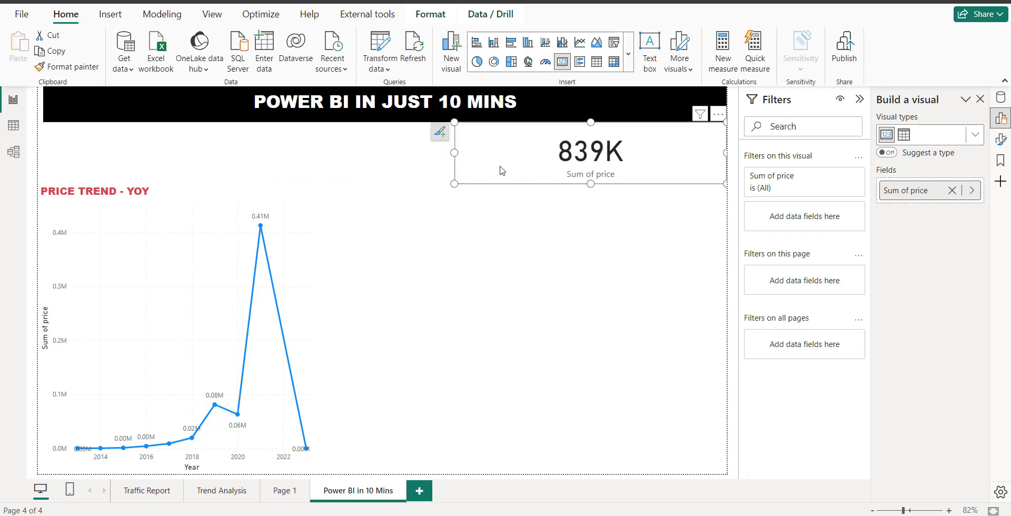
{"action": "left_click_drag", "start_coordinate": [454, 168], "coordinate": [532, 185]}
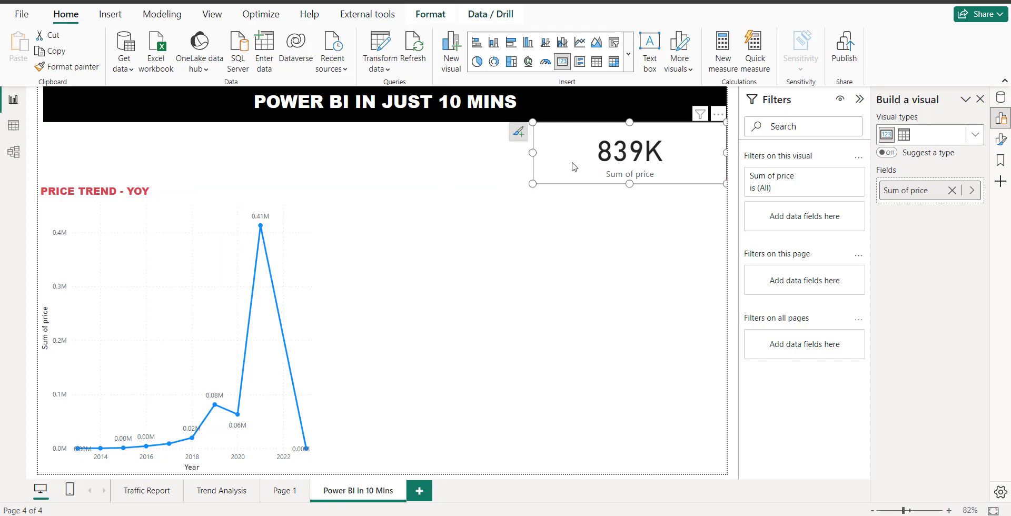
- Duplicate the Sum of price card and place the copy beside the original, beneath the title banner
{"action": "key", "text": "ctrl+c"}
{"action": "left_click", "coordinate": [445, 156]}
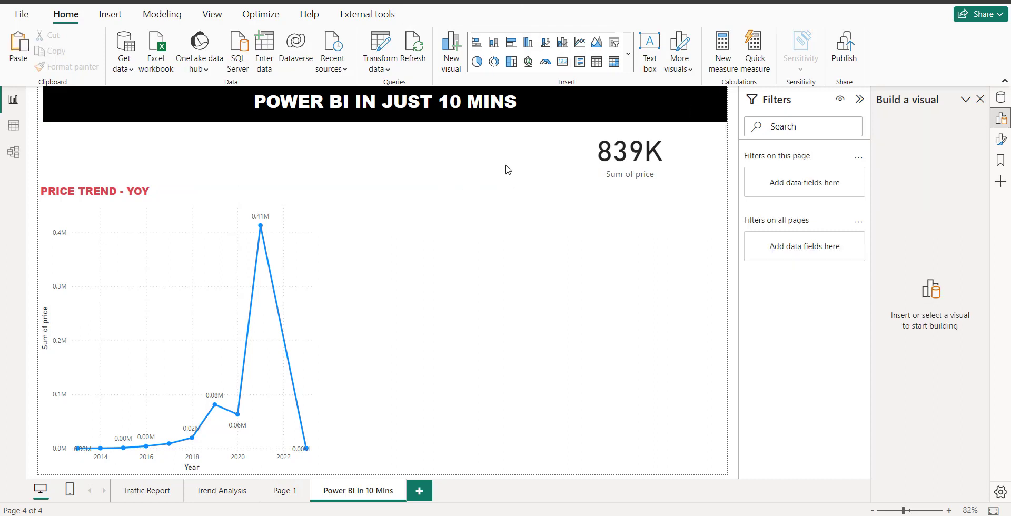
{"action": "key", "text": "ctrl+v"}
{"action": "mouse_move", "coordinate": [572, 169]}
{"action": "left_mouse_down"}
{"action": "mouse_move", "coordinate": [394, 189]}
{"action": "mouse_move", "coordinate": [405, 169]}
{"action": "left_mouse_up"}
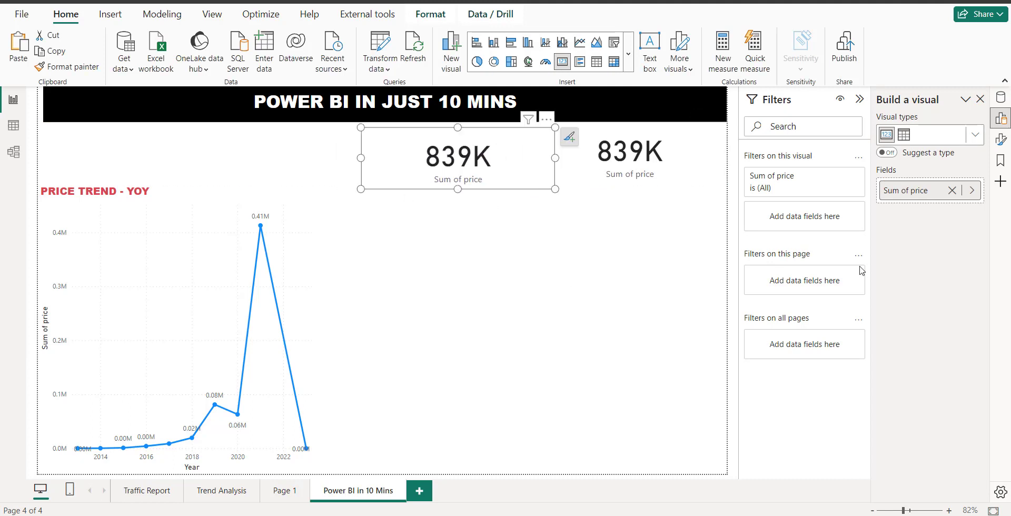
{"action": "key", "text": "Escape"}
{"action": "left_click", "coordinate": [860, 101]}
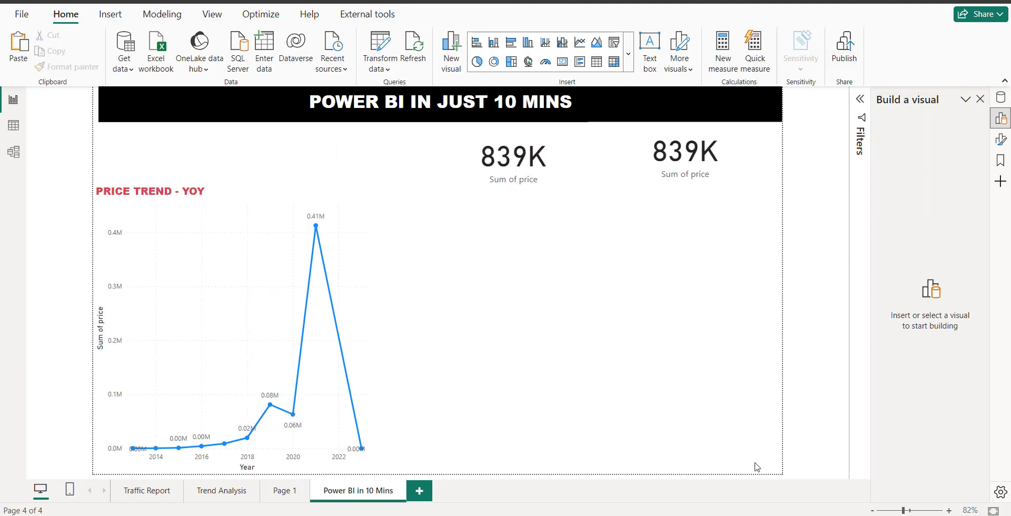
{"action": "left_click", "coordinate": [859, 100]}
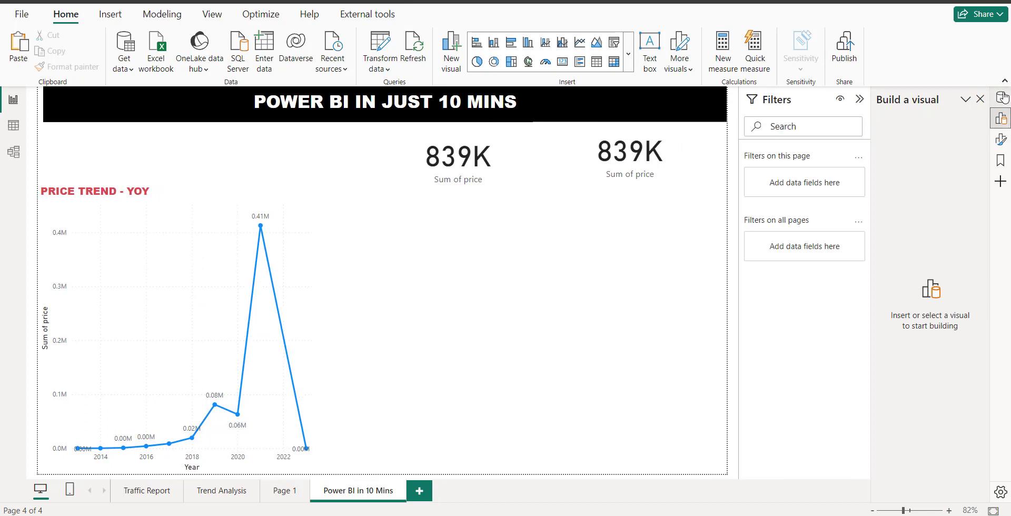
- Try red, light blue and mid-grey as the page's wallpaper color, and settle on the lightest grey shade
{"action": "left_click", "coordinate": [1000, 139]}
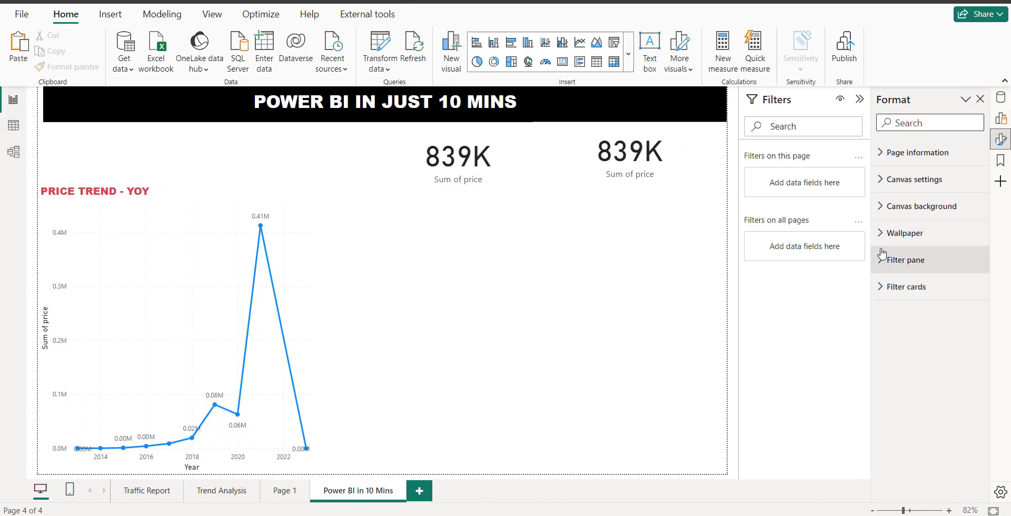
{"action": "left_click", "coordinate": [905, 233]}
{"action": "left_click", "coordinate": [907, 278]}
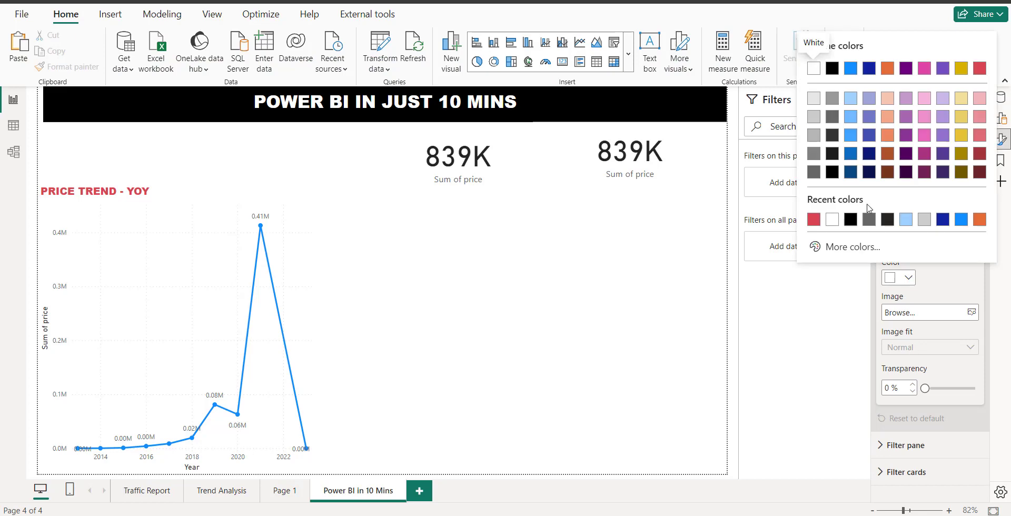
{"action": "left_click", "coordinate": [814, 219]}
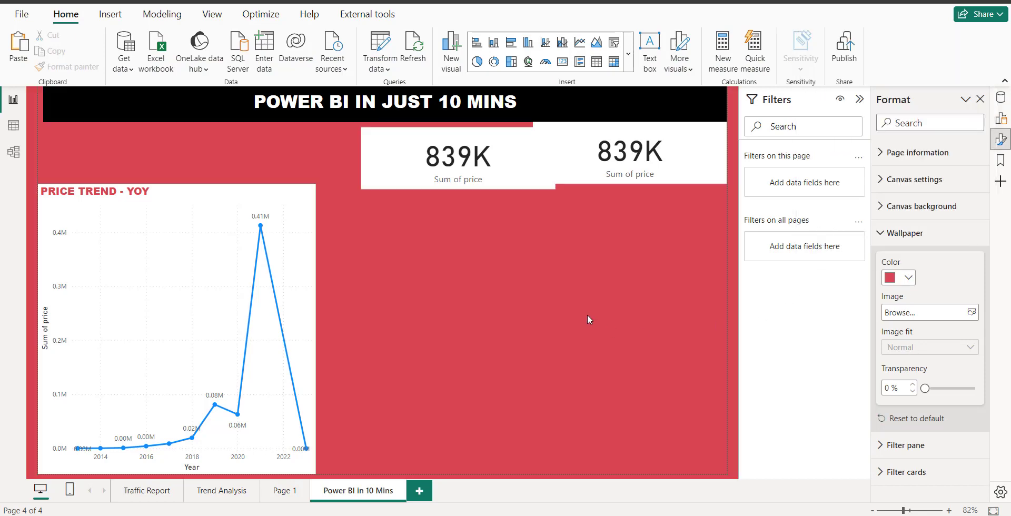
{"action": "left_click", "coordinate": [898, 275]}
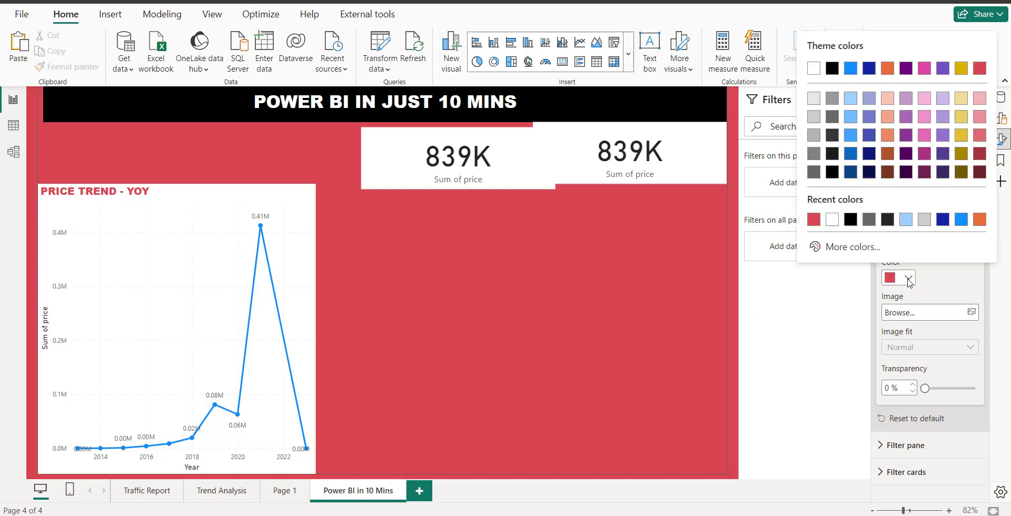
{"action": "left_click", "coordinate": [905, 219]}
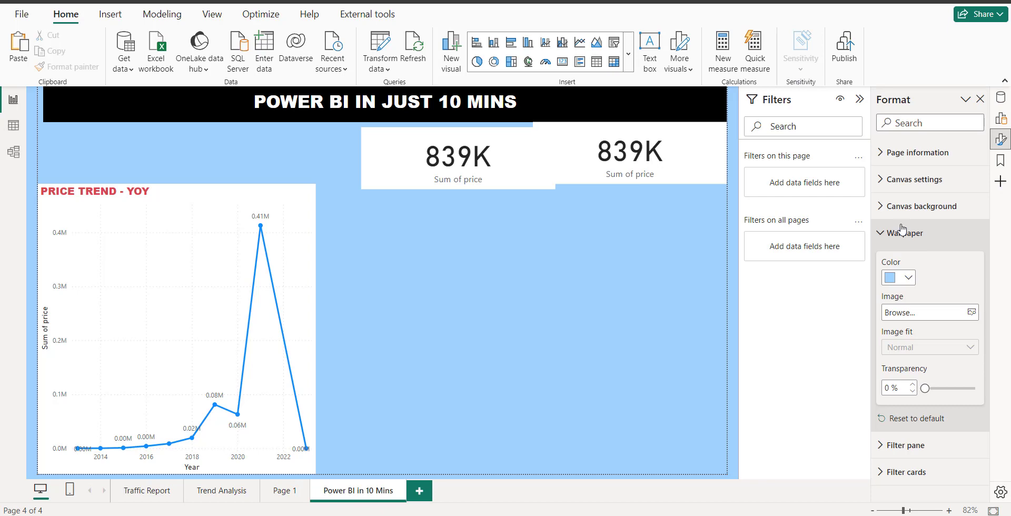
{"action": "left_click", "coordinate": [908, 280]}
{"action": "left_click", "coordinate": [814, 118]}
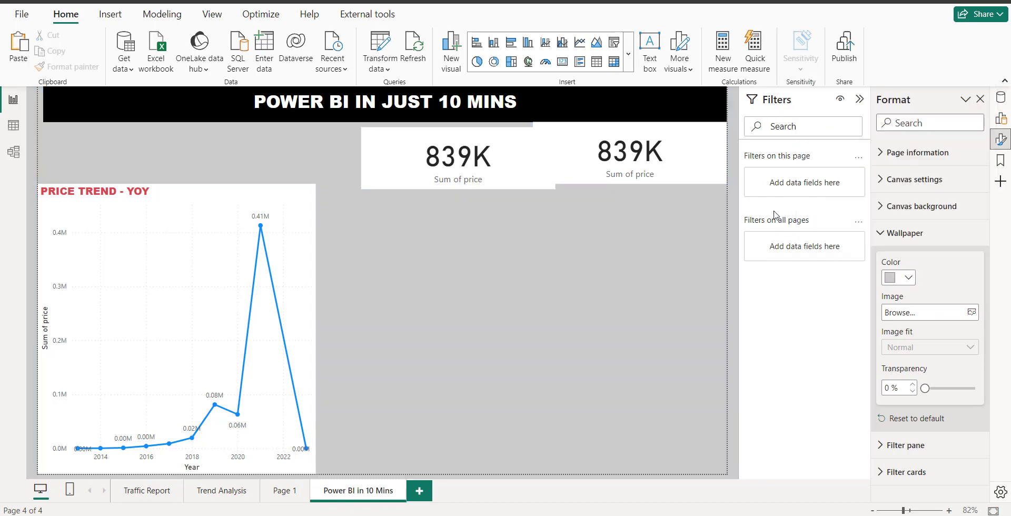
{"action": "left_click", "coordinate": [910, 279]}
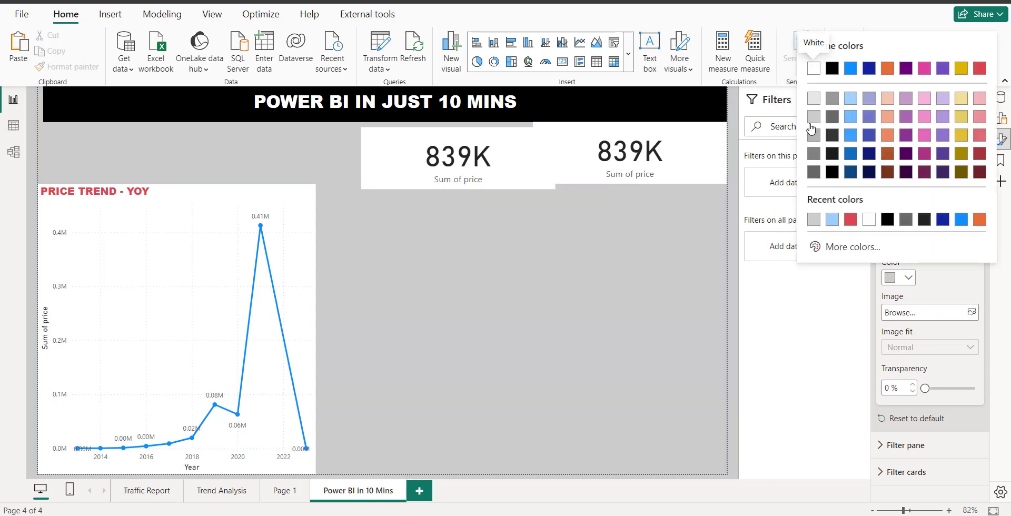
{"action": "left_click", "coordinate": [813, 102]}
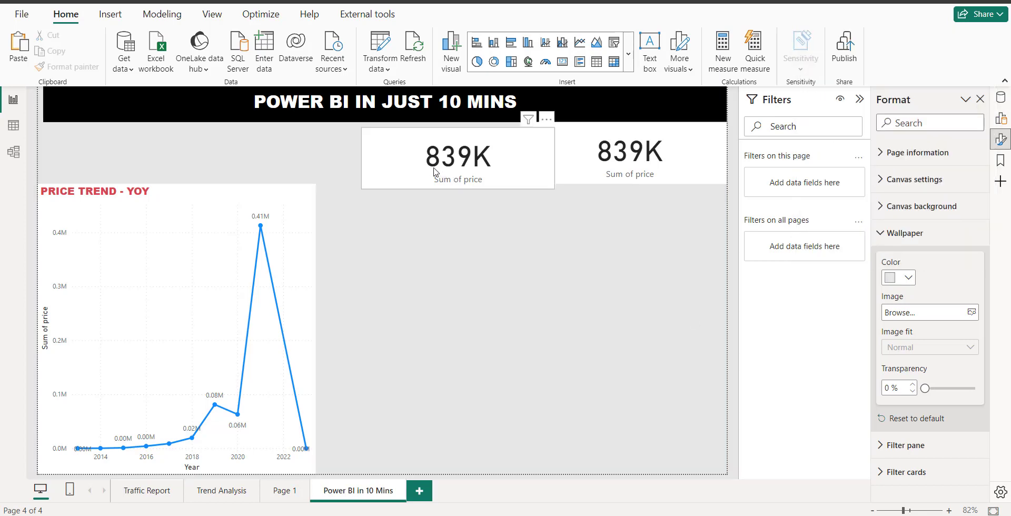
- Align the copied card flush with the original card's near edge, directly beneath the title banner
{"action": "left_click_drag", "start_coordinate": [434, 172], "coordinate": [382, 156]}
{"action": "left_click_drag", "start_coordinate": [449, 158], "coordinate": [469, 170]}
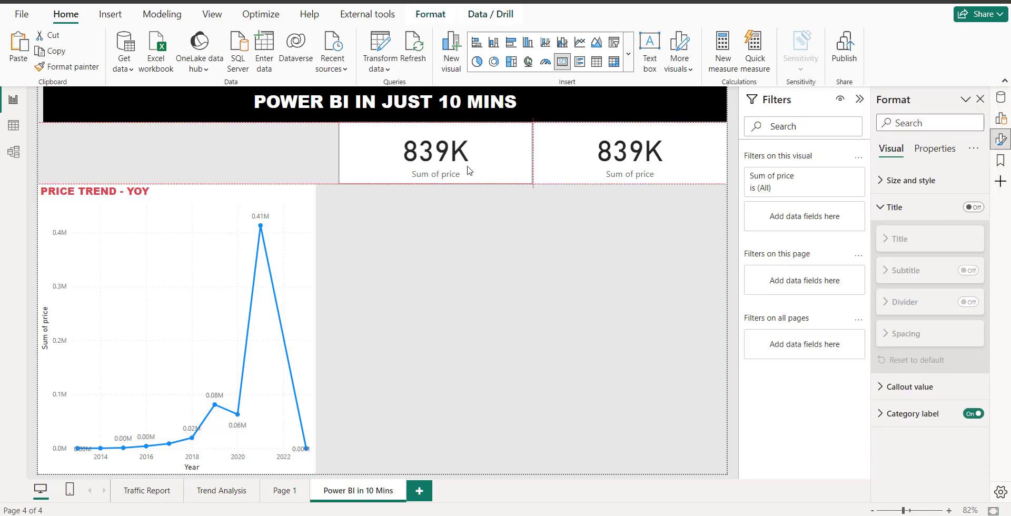
{"action": "left_click", "coordinate": [350, 305]}
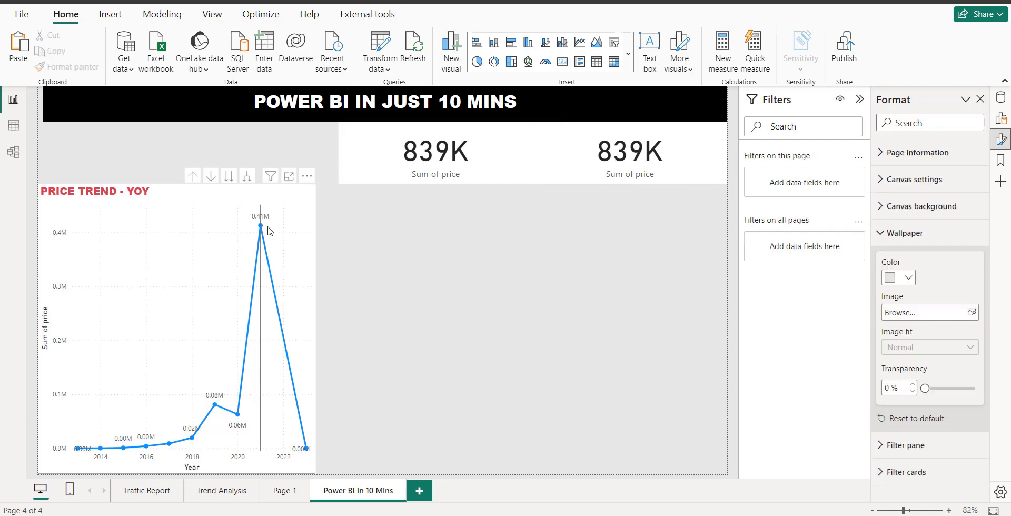
- Insert a pie chart below the cards and size it to about 40 percent of the page width, ending at the page's right edge
{"action": "left_click", "coordinate": [477, 61]}
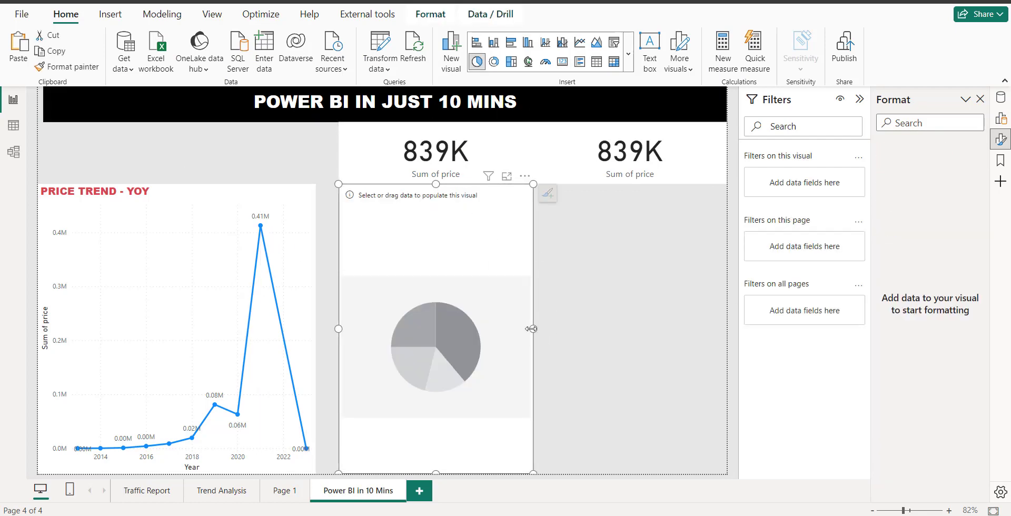
{"action": "left_click_drag", "start_coordinate": [532, 328], "coordinate": [725, 328]}
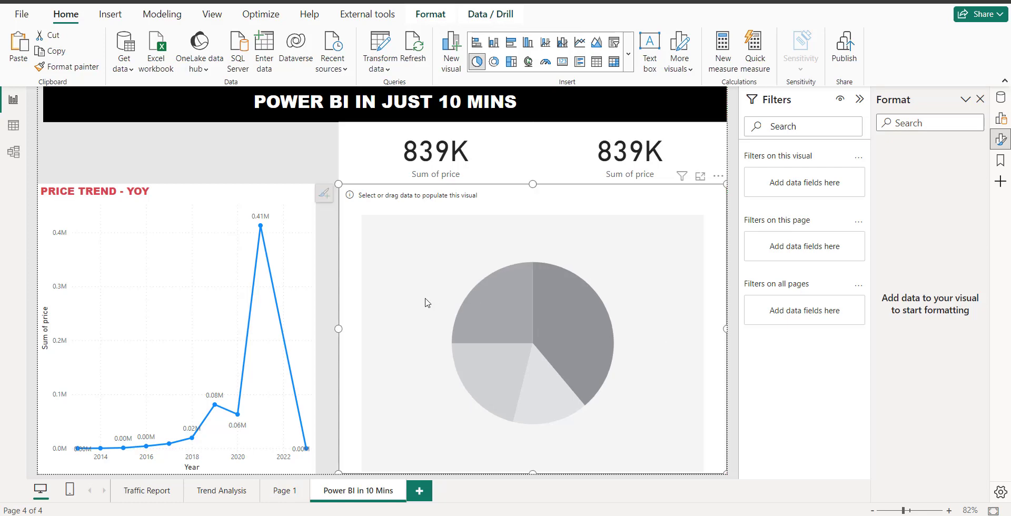
{"action": "left_click", "coordinate": [339, 331]}
{"action": "left_click", "coordinate": [350, 337]}
{"action": "left_click_drag", "start_coordinate": [339, 330], "coordinate": [453, 335]}
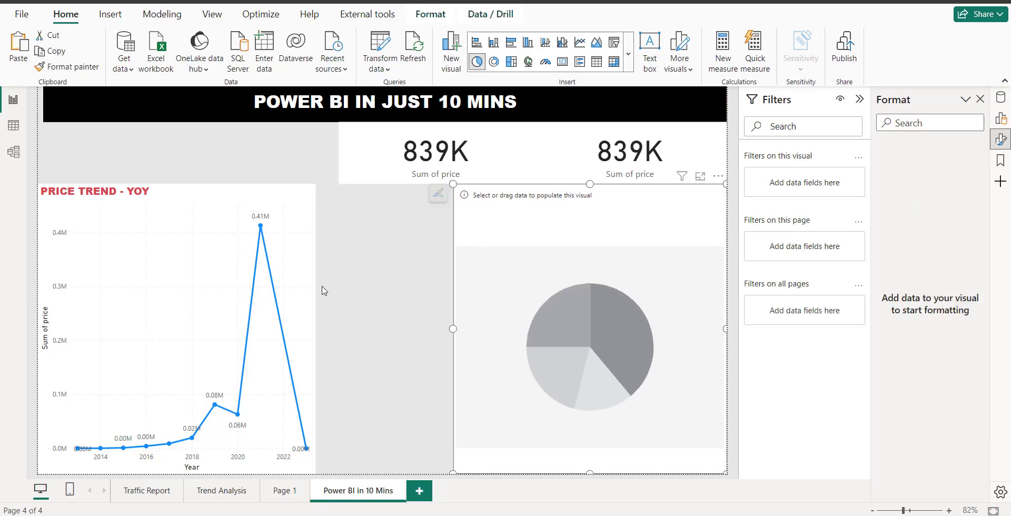
- Widen the line chart almost to the pie chart and lower both charts' top edges to leave a gap beneath the cards
{"action": "left_click", "coordinate": [300, 314]}
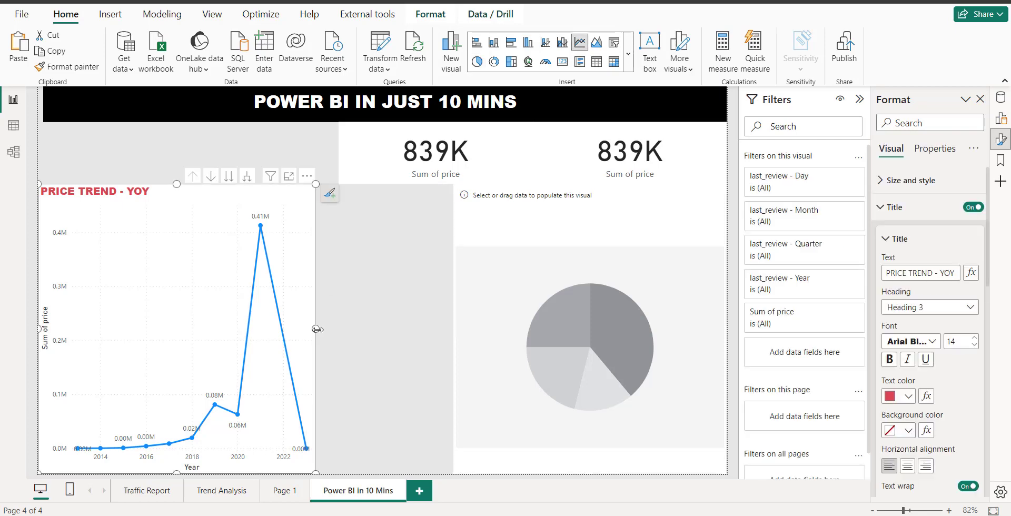
{"action": "left_click_drag", "start_coordinate": [317, 329], "coordinate": [451, 346]}
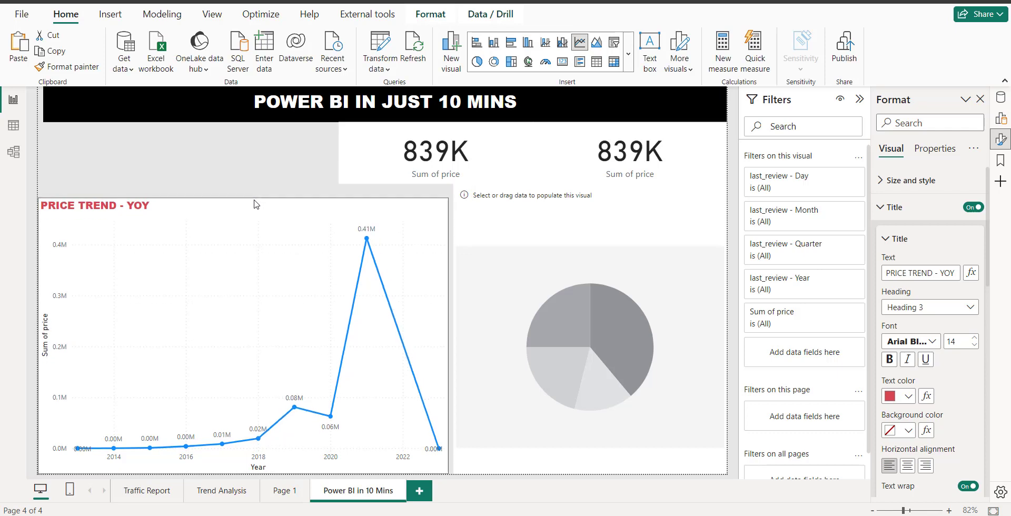
{"action": "left_click", "coordinate": [604, 195]}
{"action": "mouse_move", "coordinate": [590, 184]}
{"action": "left_mouse_down"}
{"action": "mouse_move", "coordinate": [591, 208]}
{"action": "mouse_move", "coordinate": [590, 197]}
{"action": "left_mouse_up"}
{"action": "left_click", "coordinate": [269, 166]}
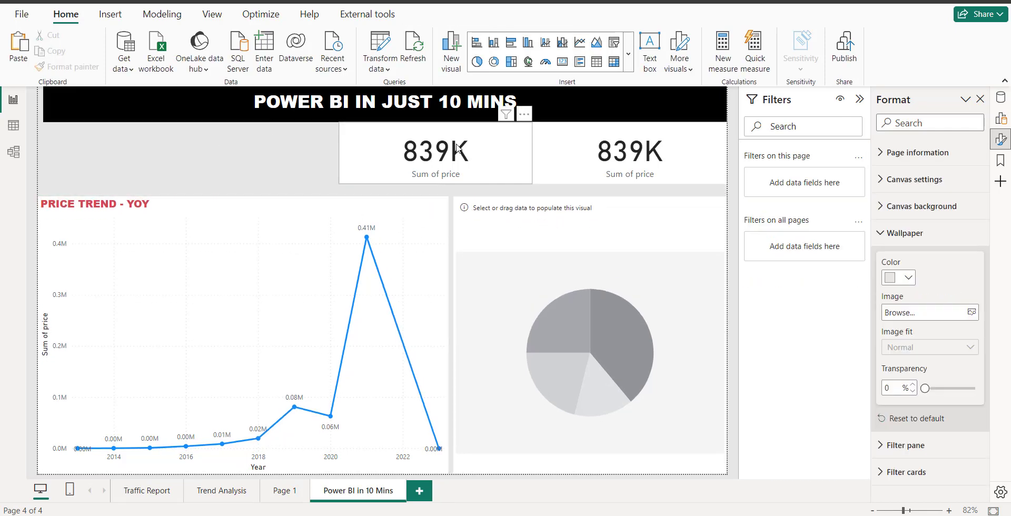
{"action": "left_click", "coordinate": [457, 161]}
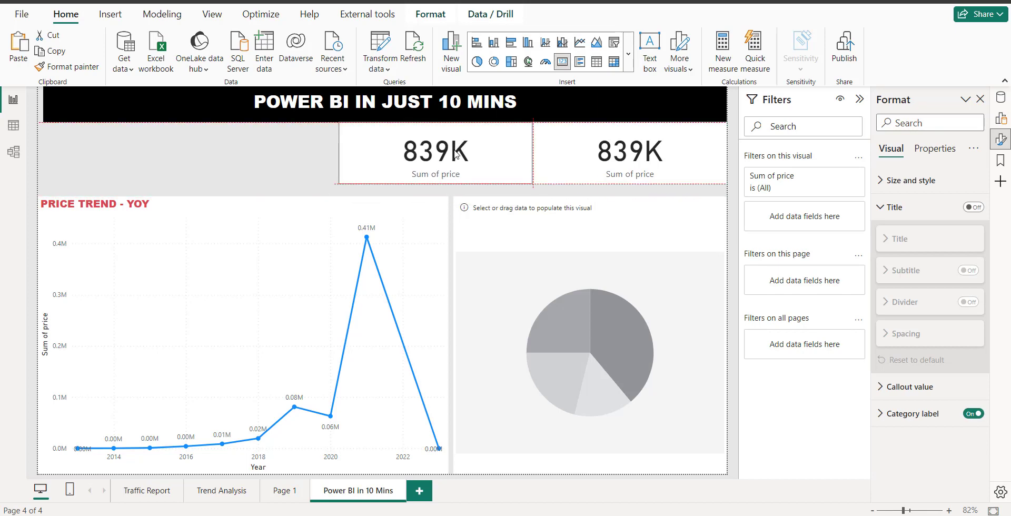
{"action": "left_click_drag", "start_coordinate": [456, 154], "coordinate": [456, 154]}
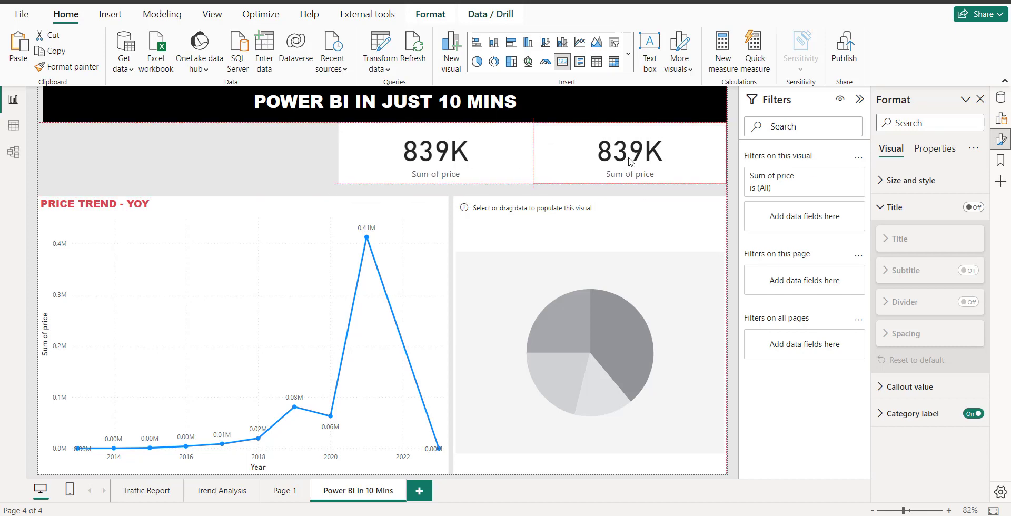
{"action": "left_click", "coordinate": [291, 155]}
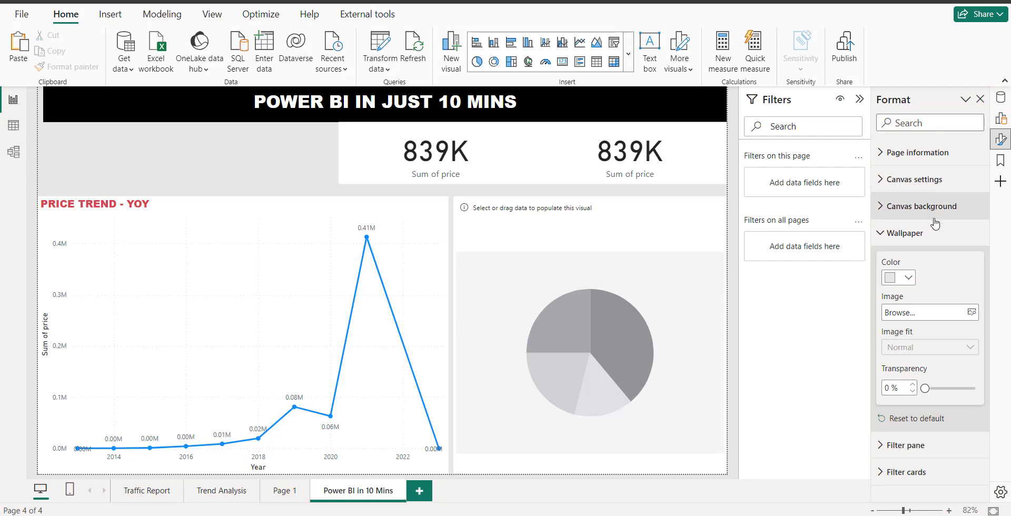
- Try host_name as the pie chart's legend field, browse its legend entries, and remove the field again
{"action": "left_click", "coordinate": [699, 234]}
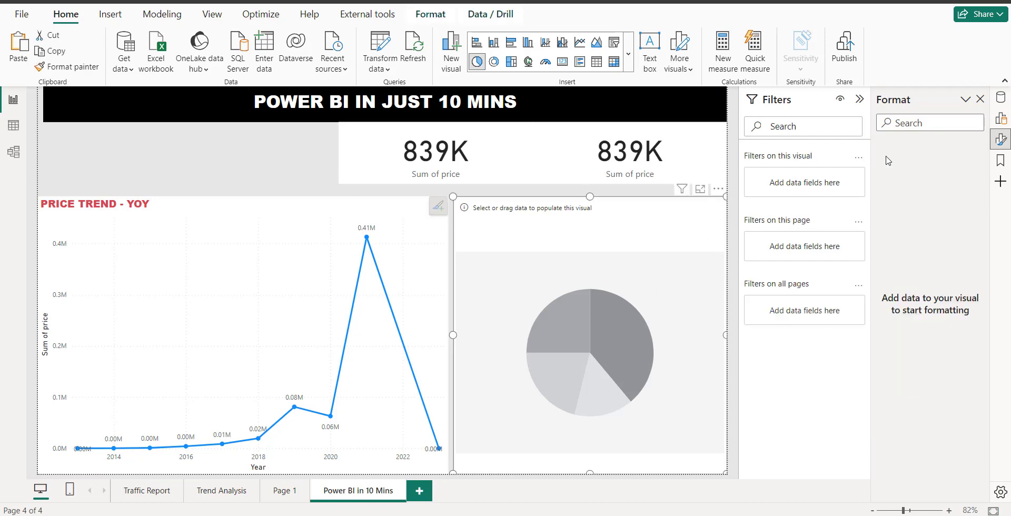
{"action": "left_click", "coordinate": [1000, 119]}
{"action": "left_click", "coordinate": [929, 190]}
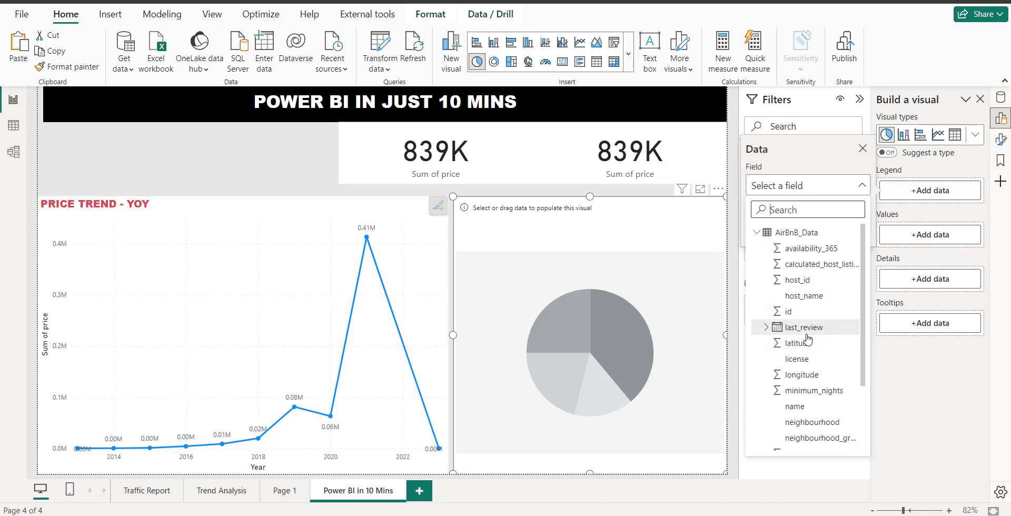
{"action": "scroll", "coordinate": [815, 286], "scroll_direction": "down", "scroll_amount": 3}
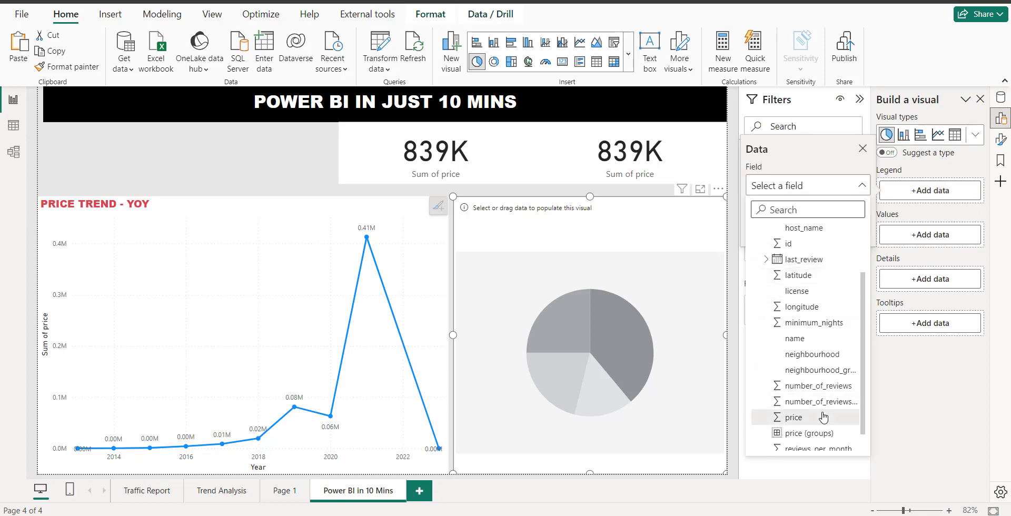
{"action": "scroll", "coordinate": [823, 417], "scroll_direction": "up", "scroll_amount": 3}
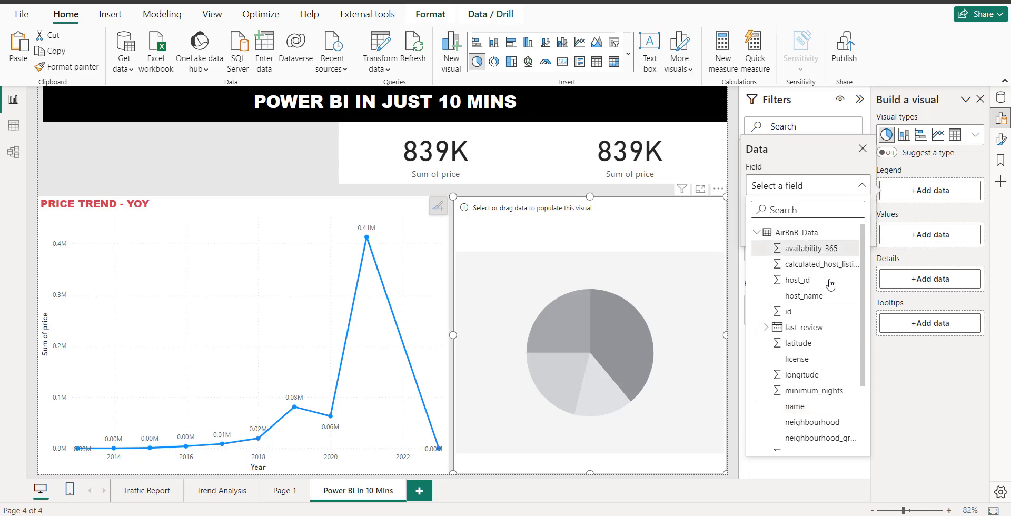
{"action": "left_click", "coordinate": [817, 299]}
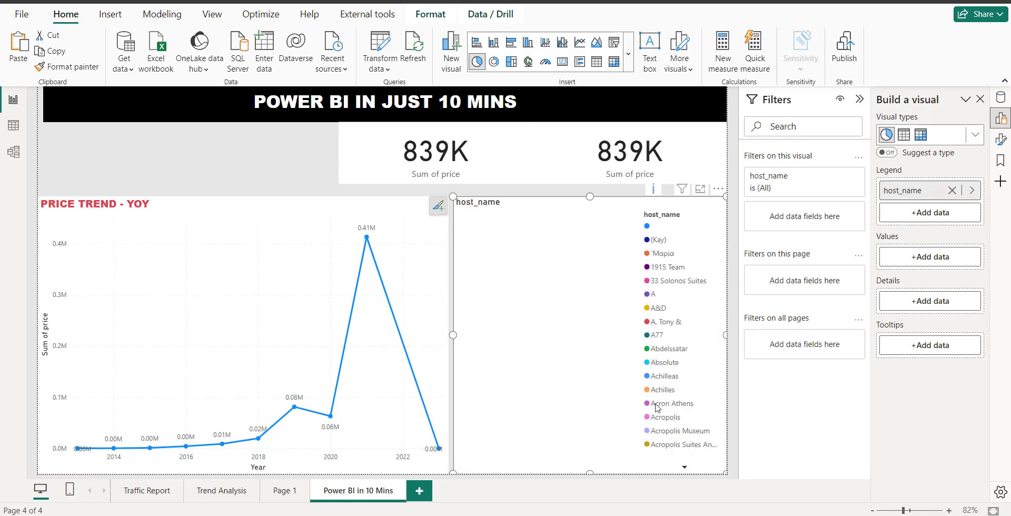
{"action": "left_click", "coordinate": [684, 468]}
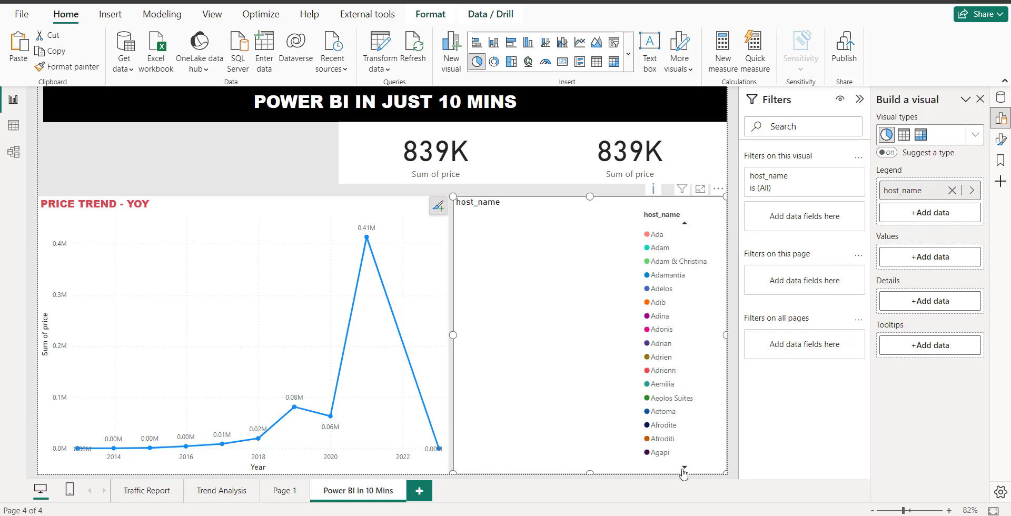
{"action": "left_click", "coordinate": [951, 190]}
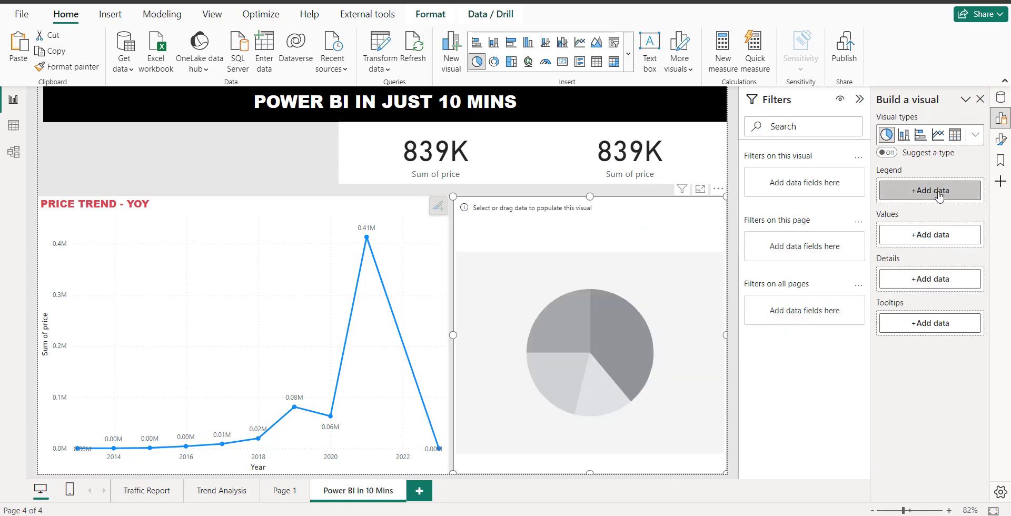
- Add the room_type field as the pie chart's legend
{"action": "left_click", "coordinate": [936, 192]}
{"action": "scroll", "coordinate": [810, 279], "scroll_direction": "down", "scroll_amount": 1}
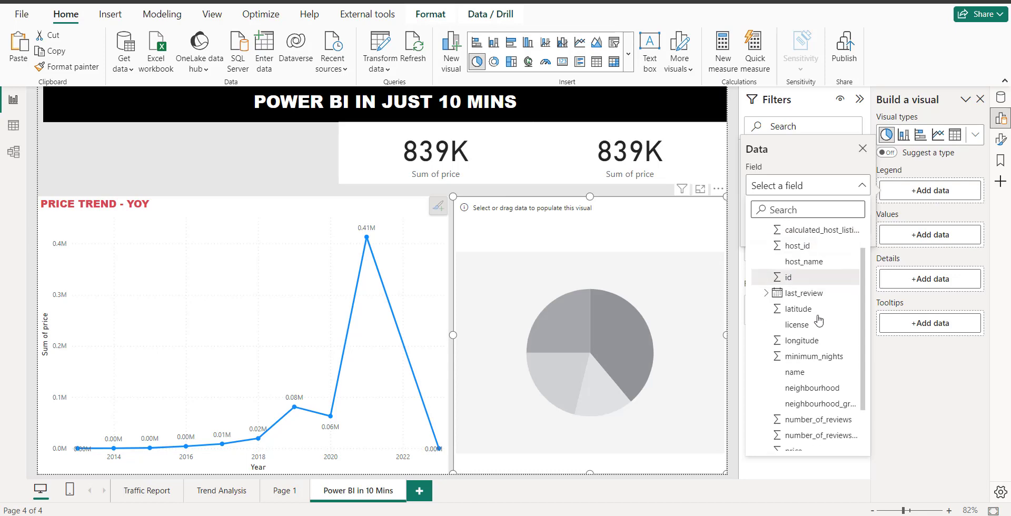
{"action": "scroll", "coordinate": [832, 419], "scroll_direction": "down", "scroll_amount": 2}
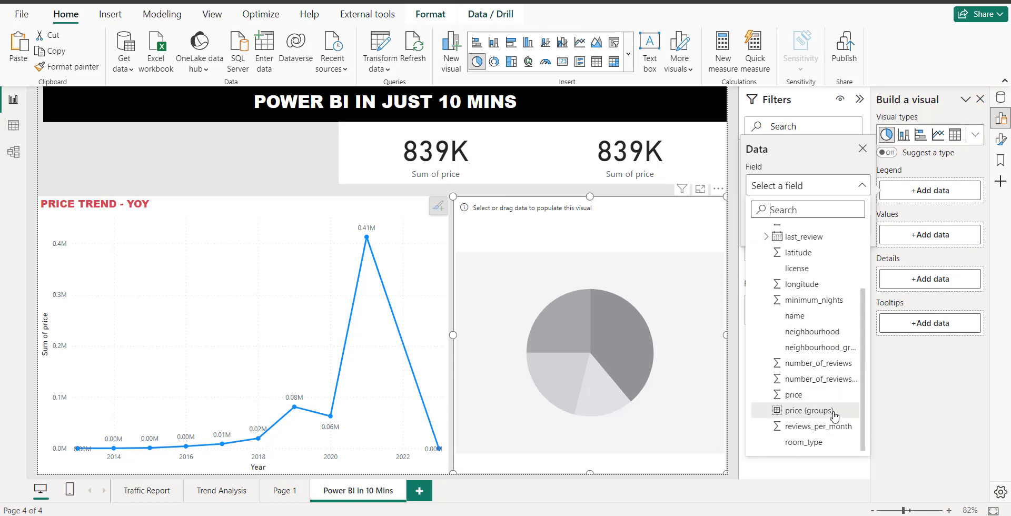
{"action": "left_click", "coordinate": [804, 442]}
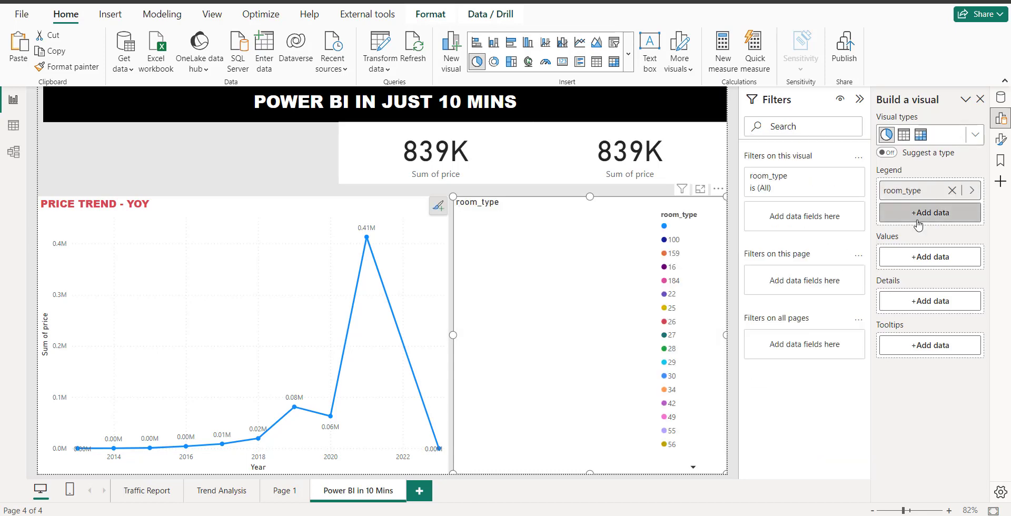
- Add the price field as the pie chart's values and check the share of each main room type slice
{"action": "left_click", "coordinate": [929, 256]}
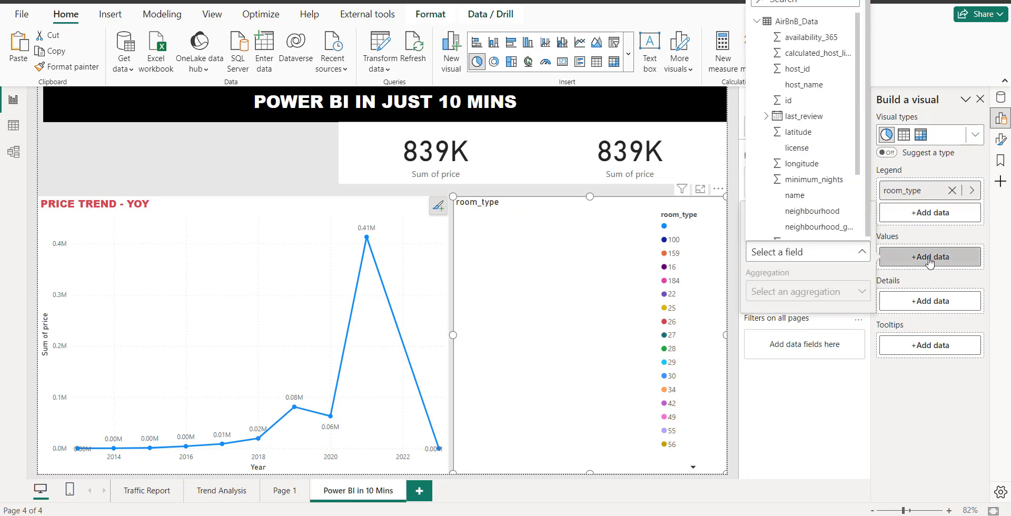
{"action": "scroll", "coordinate": [811, 220], "scroll_direction": "down", "scroll_amount": 1}
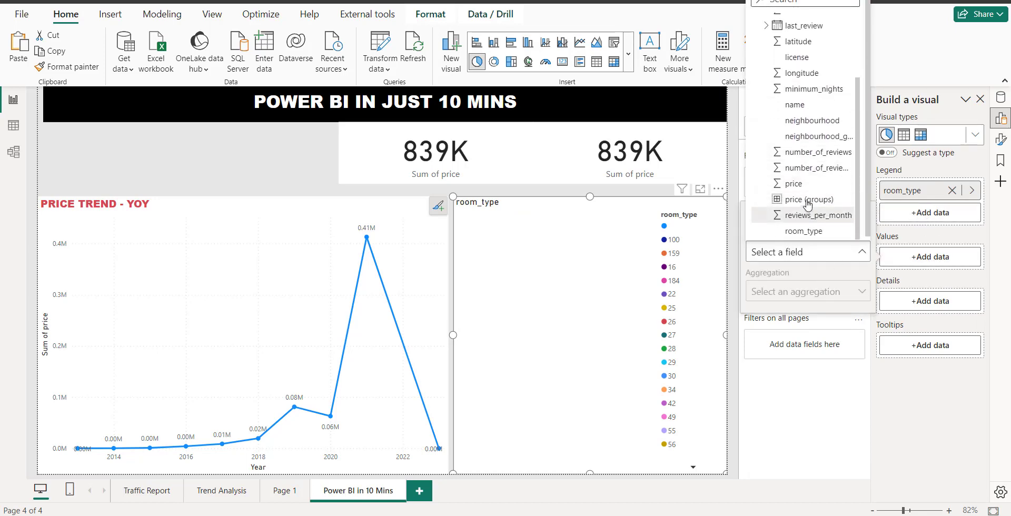
{"action": "left_click", "coordinate": [794, 185]}
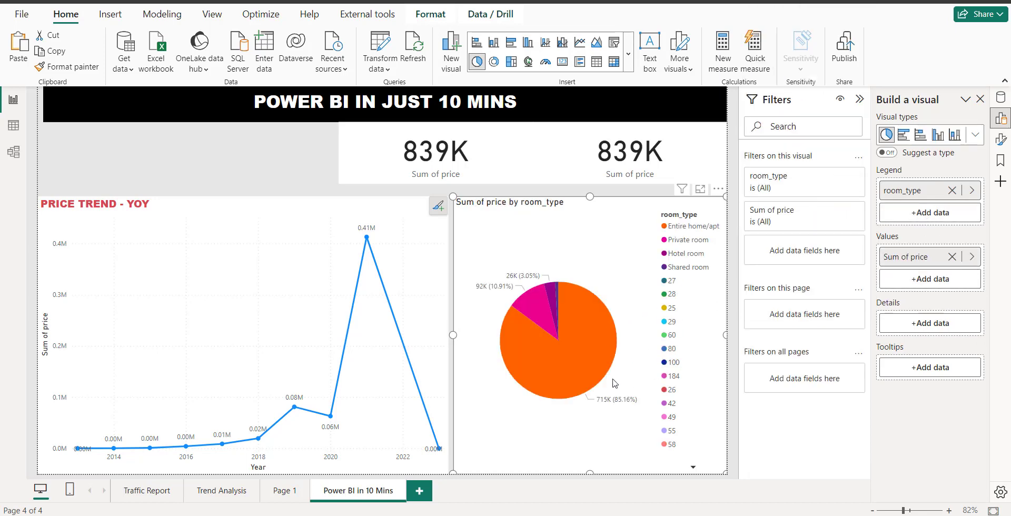
{"action": "mouse_move", "coordinate": [591, 348]}
{"action": "mouse_move", "coordinate": [534, 318]}
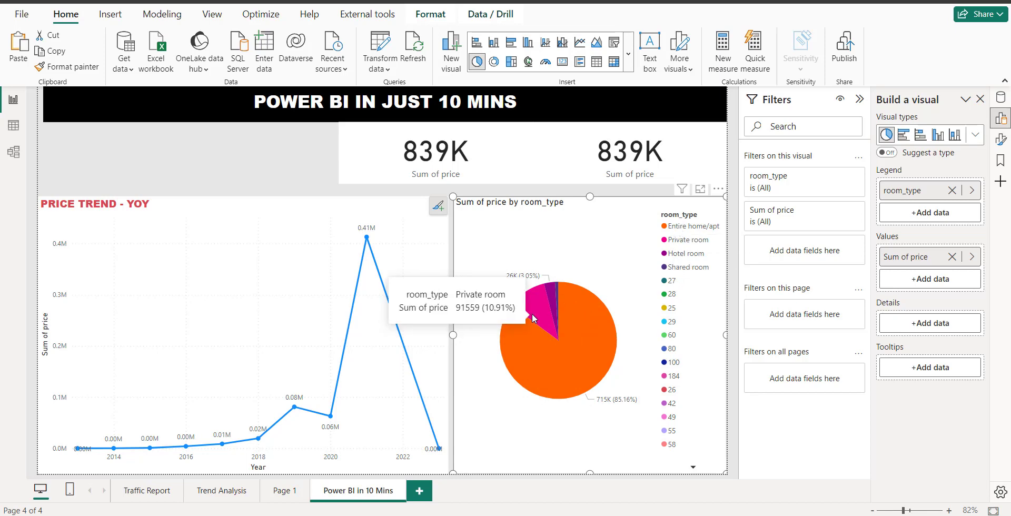
{"action": "mouse_move", "coordinate": [554, 295]}
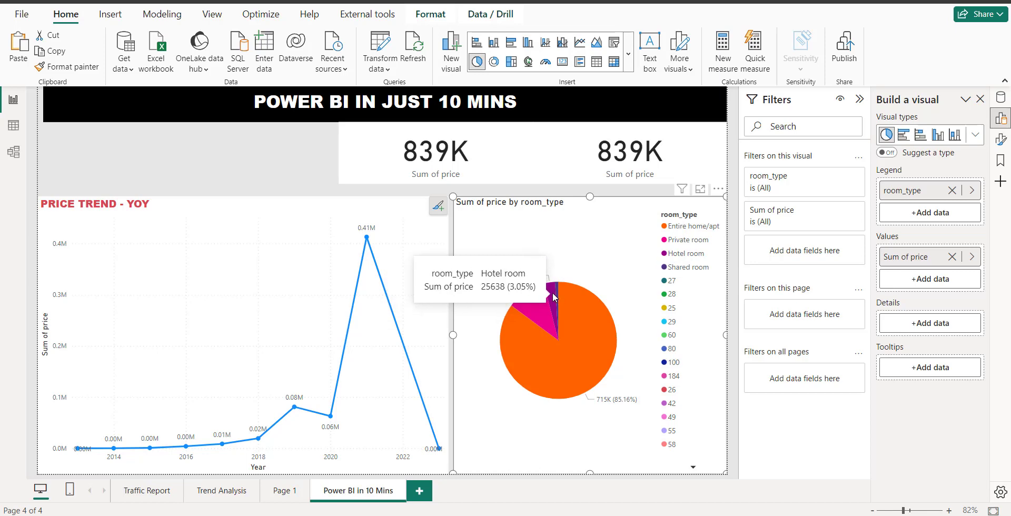
{"action": "mouse_move", "coordinate": [582, 315]}
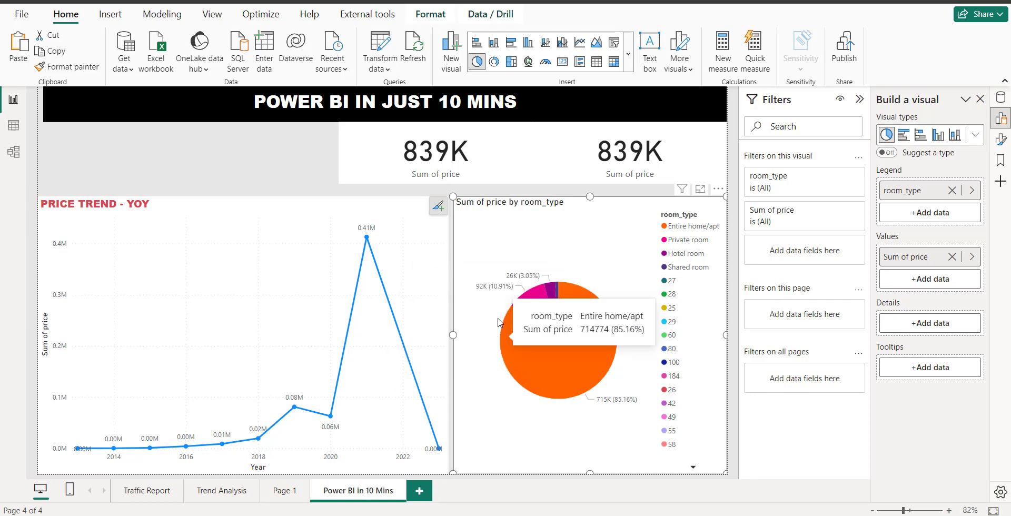
{"action": "left_click", "coordinate": [309, 168]}
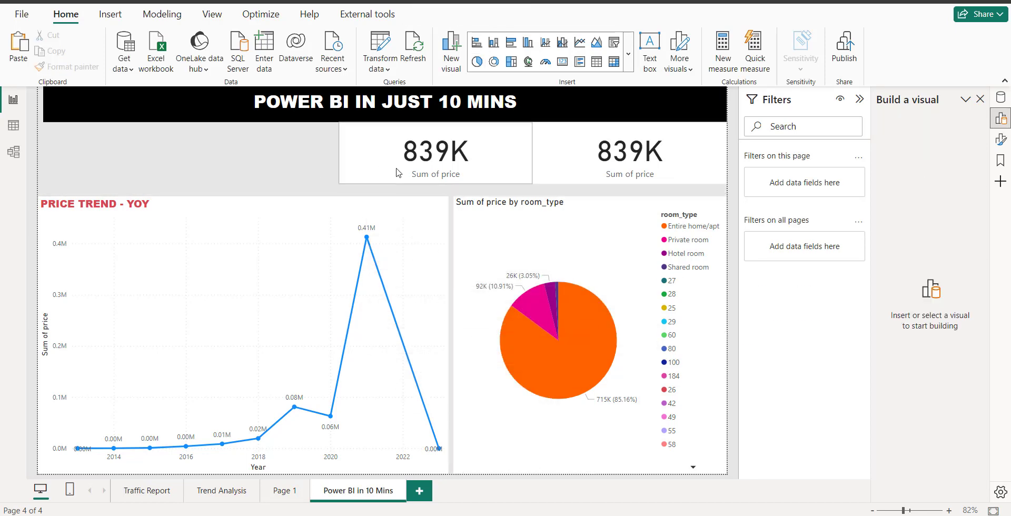
- Move the two Sum of price cards side by side to the page's left edge, directly above the line chart
{"action": "left_click_drag", "start_coordinate": [492, 161], "coordinate": [195, 172]}
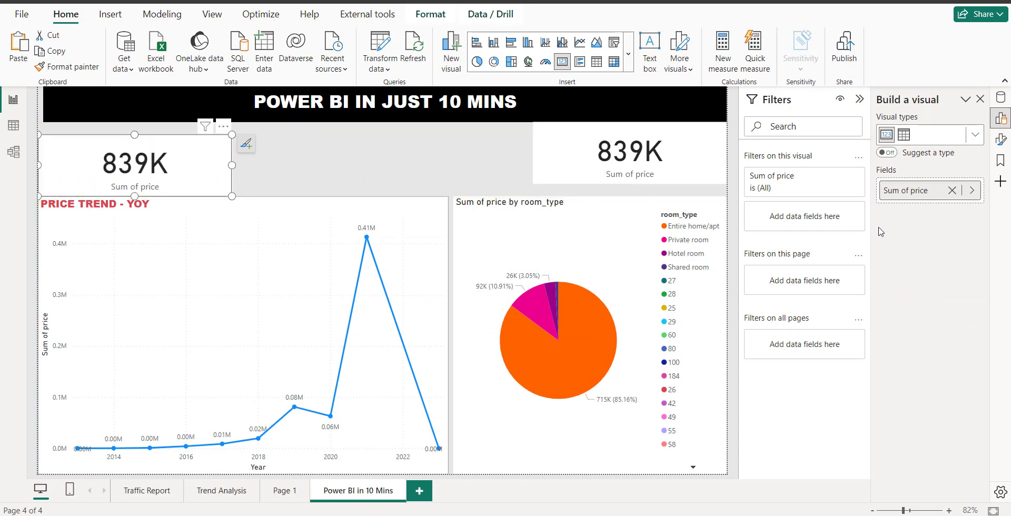
{"action": "left_click_drag", "start_coordinate": [647, 153], "coordinate": [347, 165]}
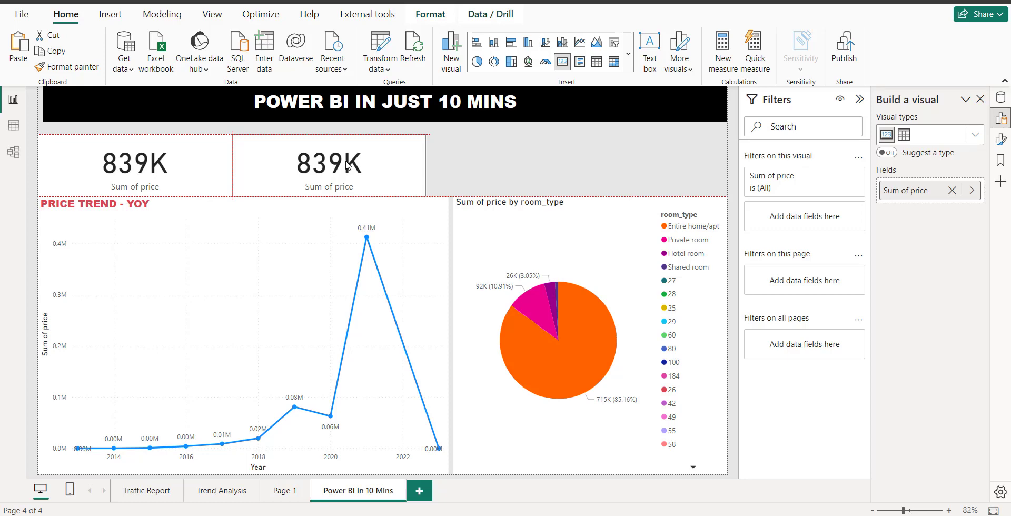
{"action": "left_click", "coordinate": [529, 163]}
{"action": "left_click", "coordinate": [215, 192]}
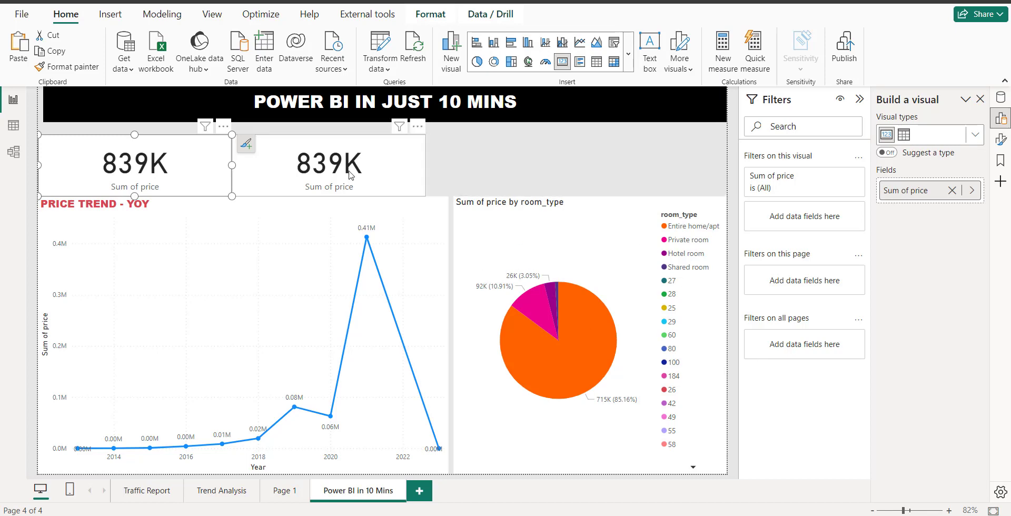
{"action": "left_click", "coordinate": [311, 179]}
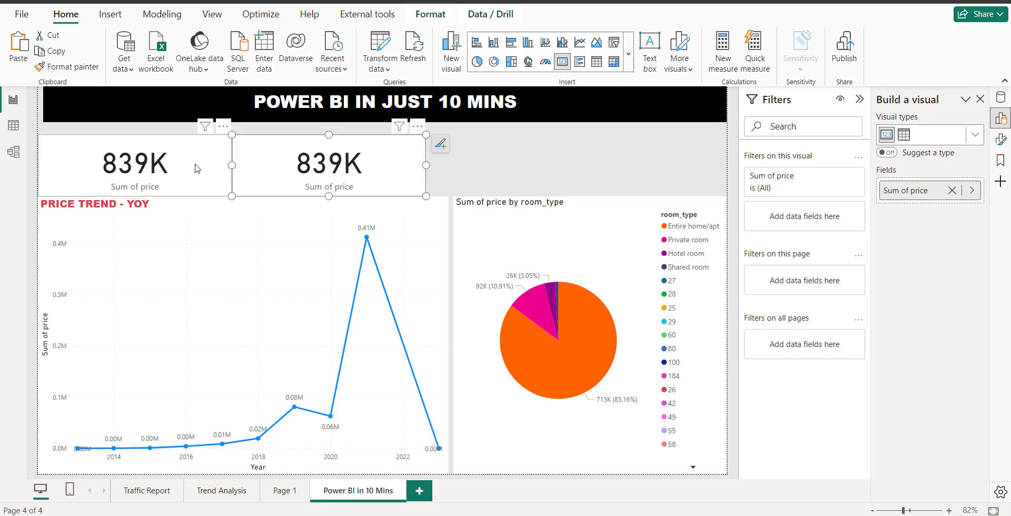
- Replace the price field in the leftmost card with calculated_host_listings_count
{"action": "left_click", "coordinate": [197, 160]}
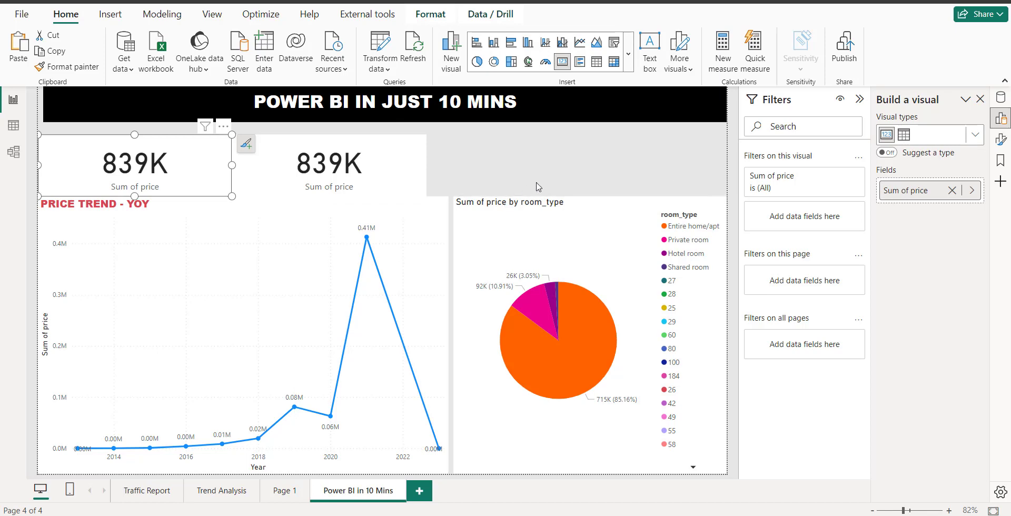
{"action": "left_click", "coordinate": [952, 190]}
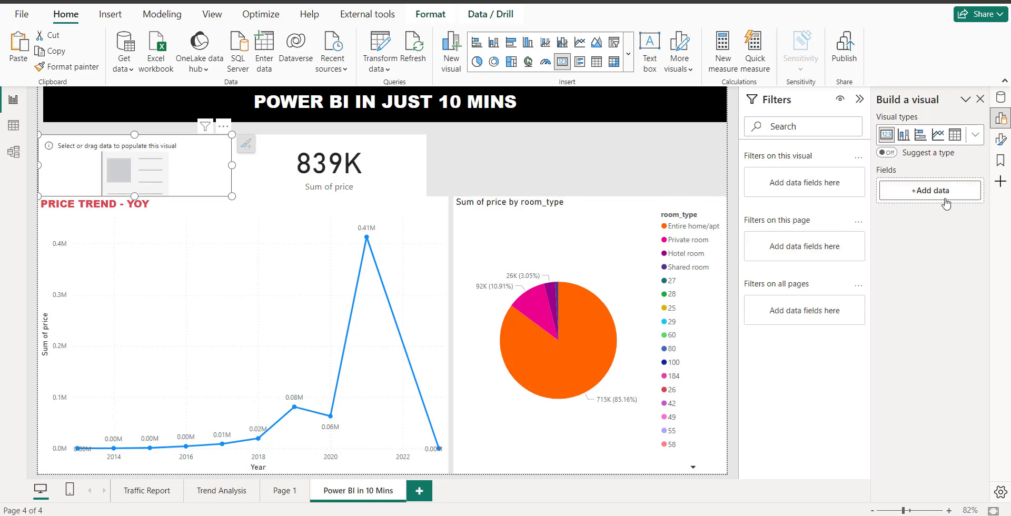
{"action": "left_click", "coordinate": [927, 191]}
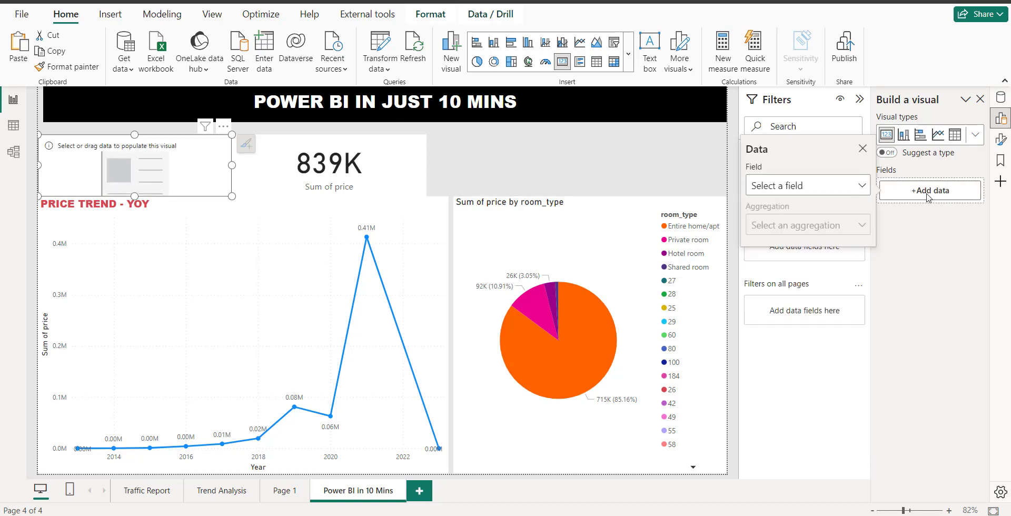
{"action": "left_click", "coordinate": [929, 192]}
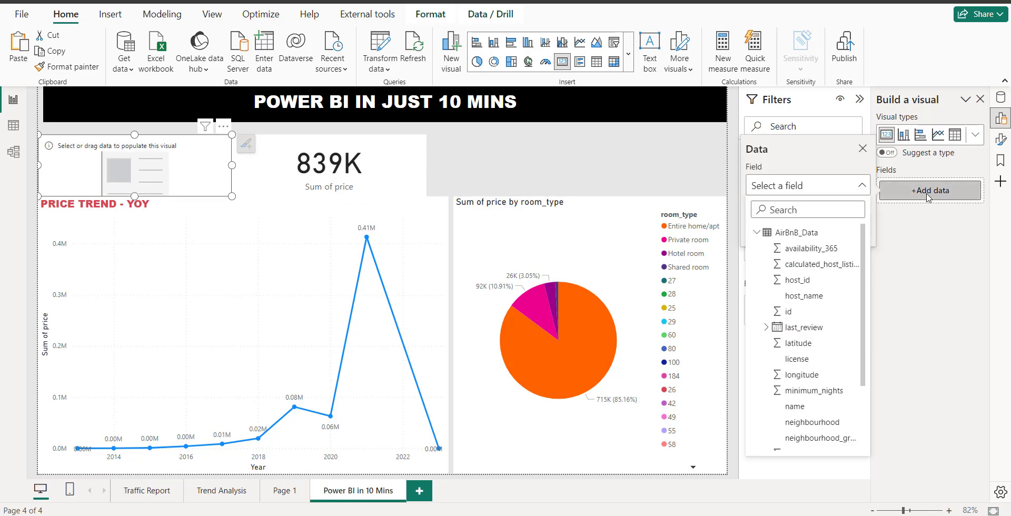
{"action": "left_click", "coordinate": [821, 264]}
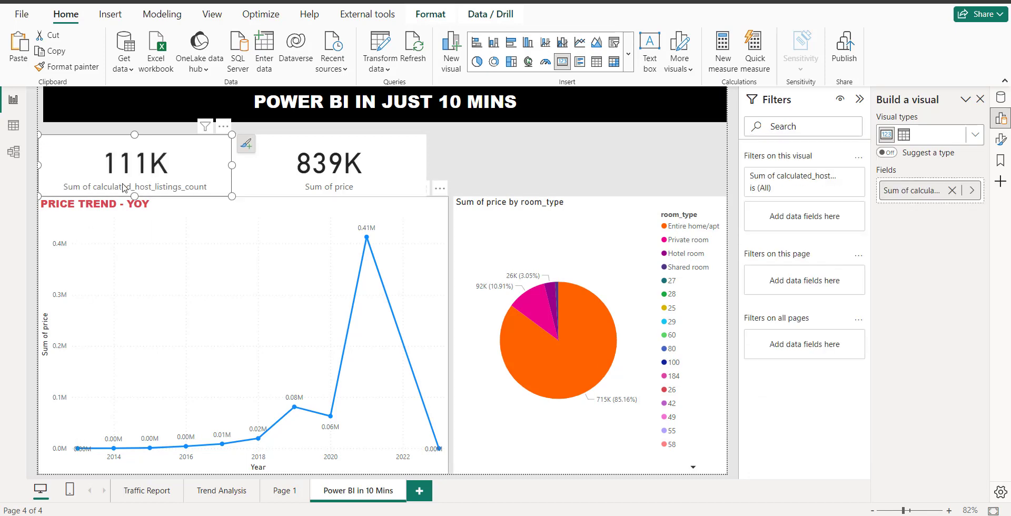
- Move both cards back to the page's right edge, price card outermost, and set the listings card's aggregation to Count (Distinct)
{"action": "left_click_drag", "start_coordinate": [322, 167], "coordinate": [620, 164]}
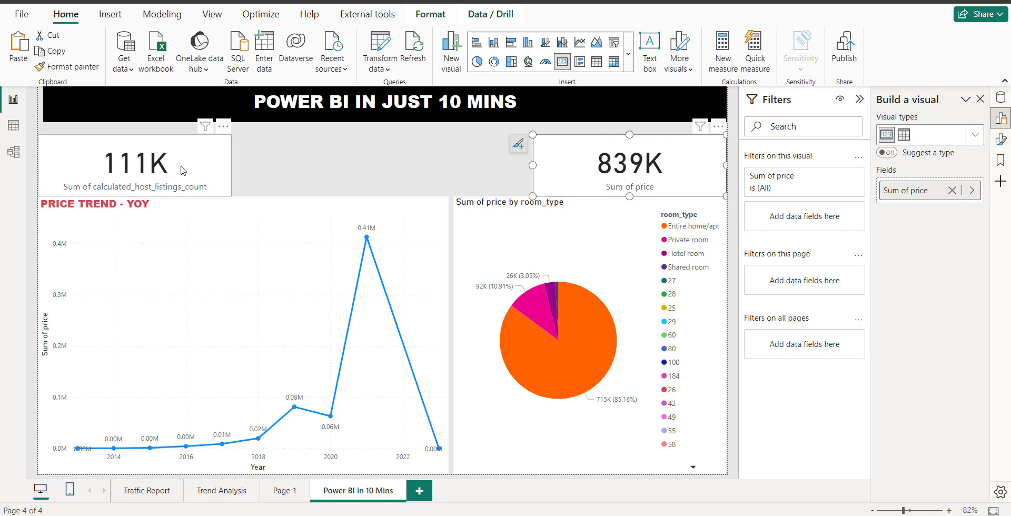
{"action": "left_click_drag", "start_coordinate": [184, 171], "coordinate": [485, 174]}
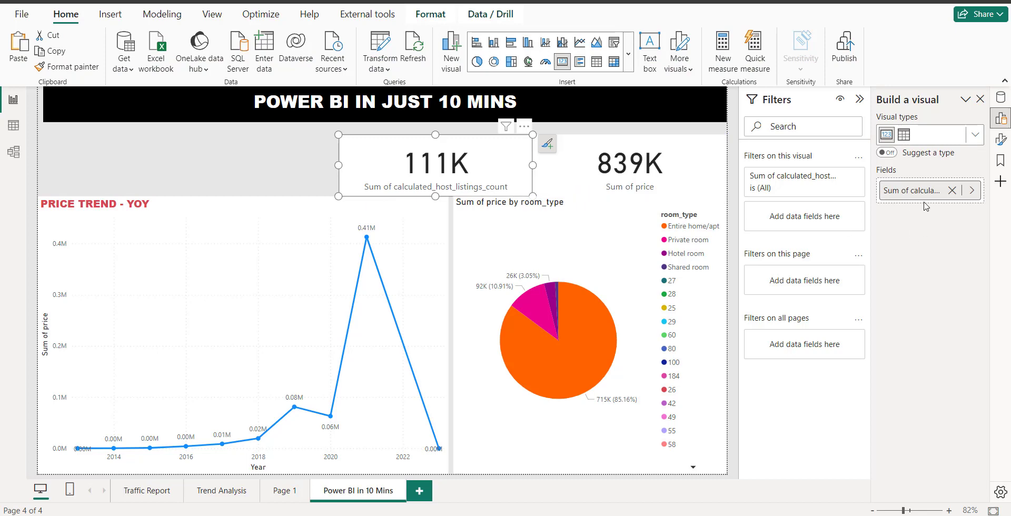
{"action": "left_click", "coordinate": [971, 191]}
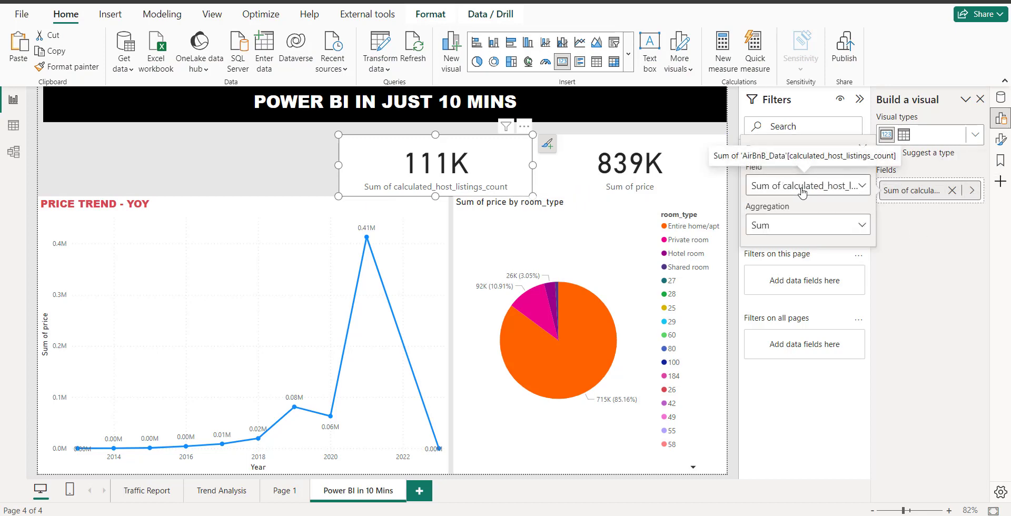
{"action": "left_click", "coordinate": [803, 226]}
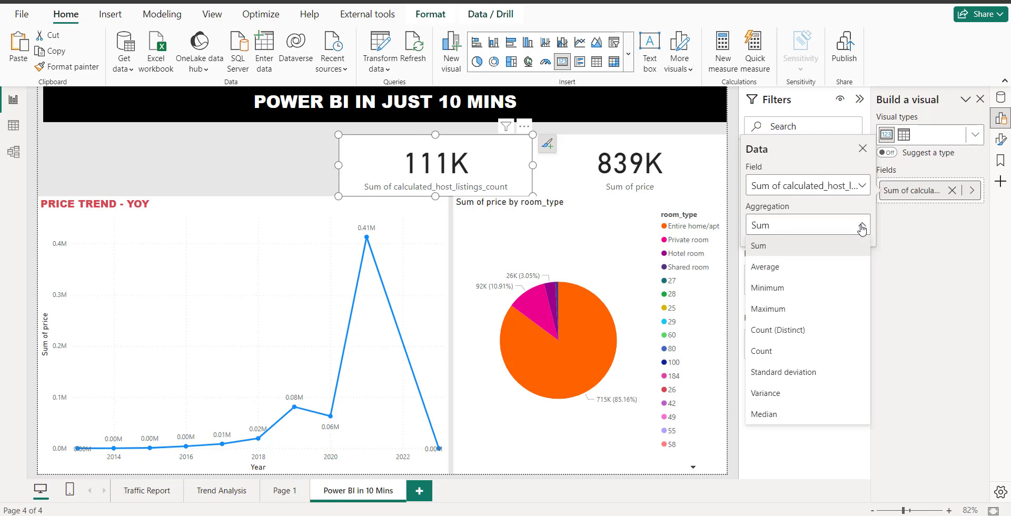
{"action": "left_click", "coordinate": [801, 336]}
{"action": "mouse_move", "coordinate": [462, 161]}
{"action": "left_mouse_down"}
{"action": "mouse_move", "coordinate": [454, 159]}
{"action": "mouse_move", "coordinate": [463, 160]}
{"action": "left_mouse_up"}
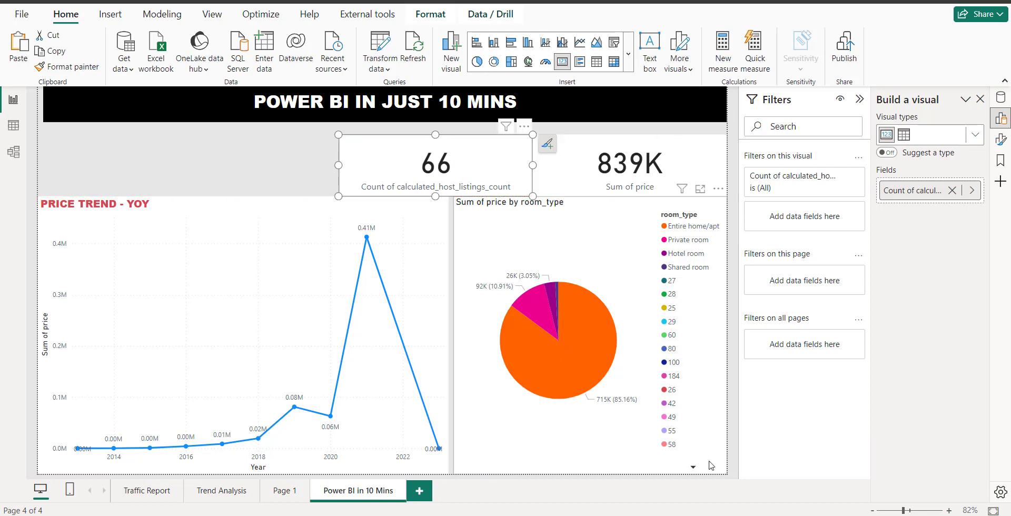
- Look through the remaining room_type entries in the pie chart's legend and return to the first ones
{"action": "left_click", "coordinate": [693, 469]}
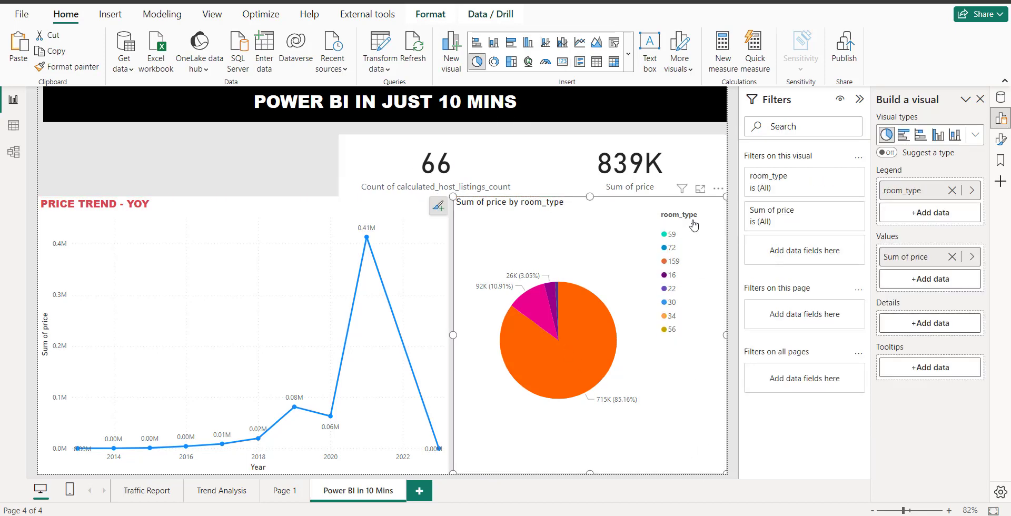
{"action": "left_click", "coordinate": [694, 225]}
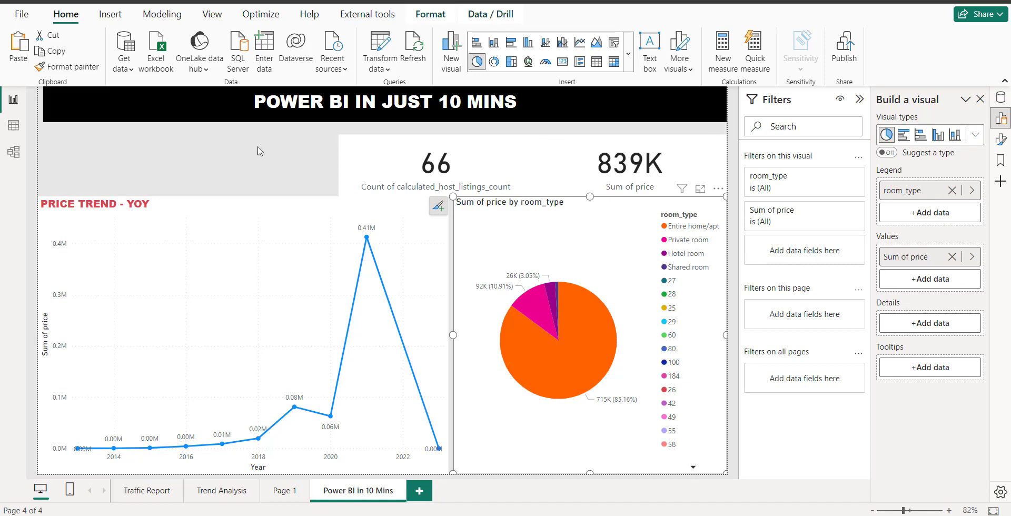
{"action": "left_click", "coordinate": [280, 190]}
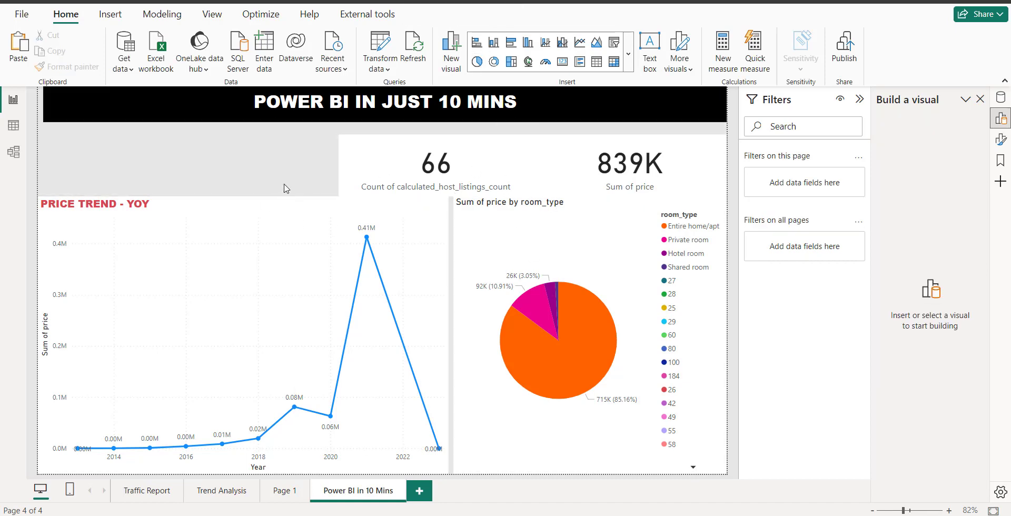
- Shrink both charts from their facing upper corners and shift the listings card slightly left, leaving narrow gaps between the visuals
{"action": "left_click", "coordinate": [457, 210]}
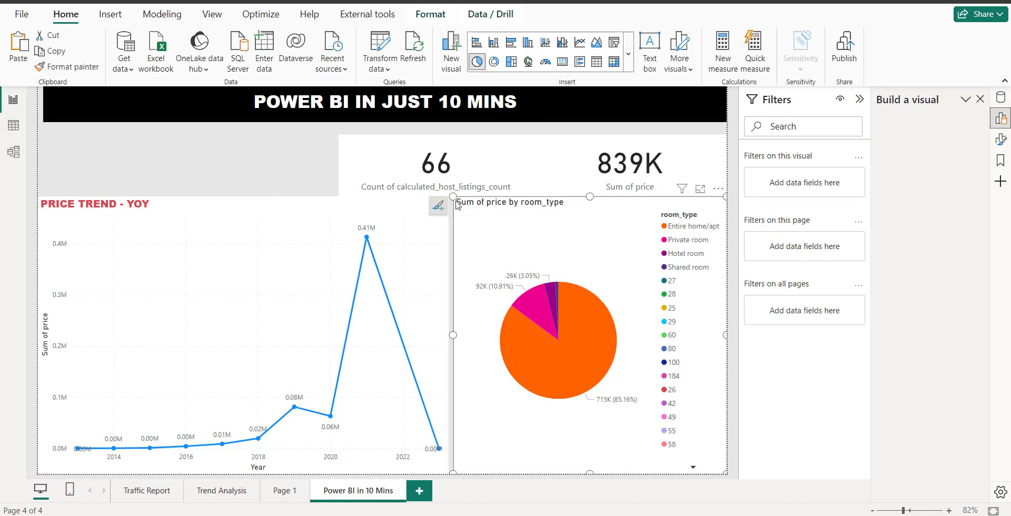
{"action": "mouse_move", "coordinate": [452, 197]}
{"action": "left_mouse_down"}
{"action": "mouse_move", "coordinate": [459, 209]}
{"action": "mouse_move", "coordinate": [444, 210]}
{"action": "left_mouse_up"}
{"action": "left_click", "coordinate": [441, 207]}
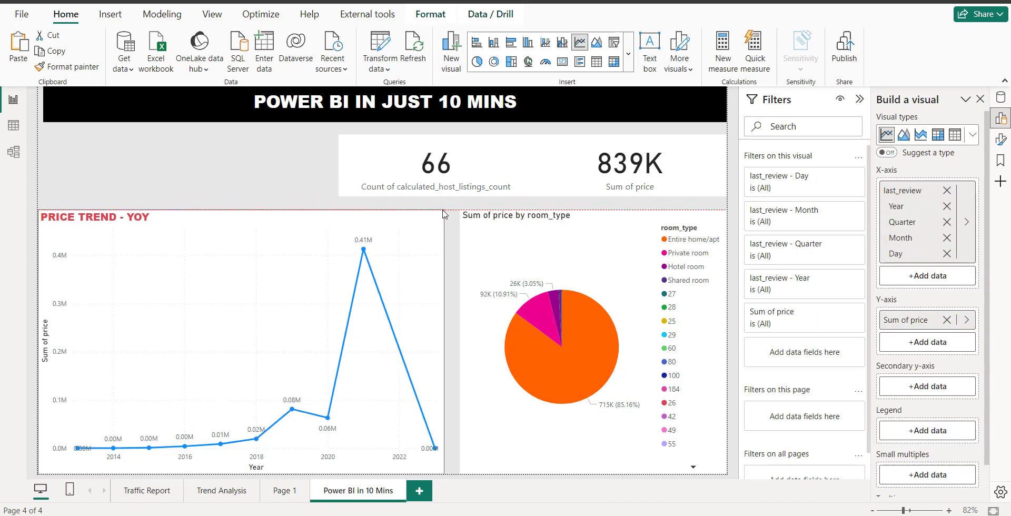
{"action": "left_click", "coordinate": [227, 161]}
{"action": "left_click_drag", "start_coordinate": [457, 178], "coordinate": [452, 183]}
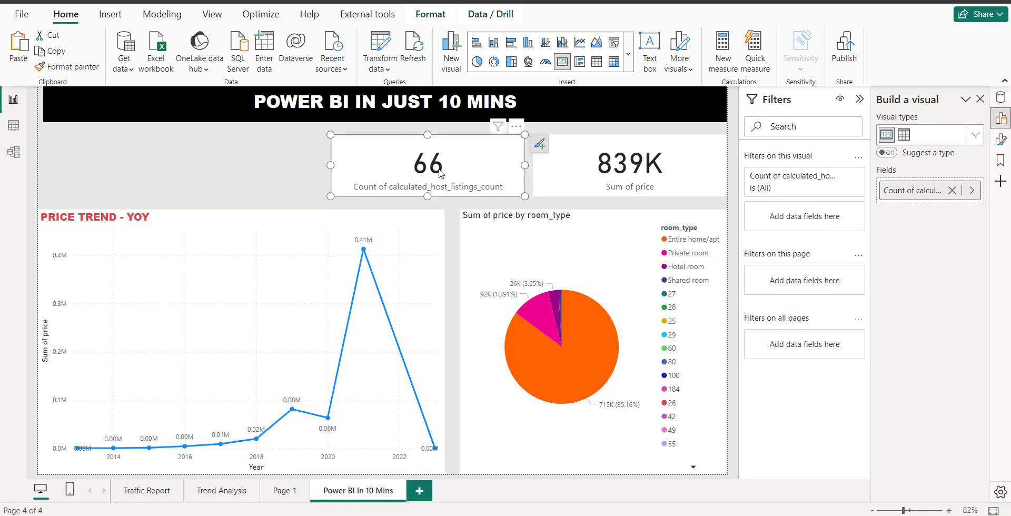
{"action": "left_click", "coordinate": [248, 172]}
- Duplicate the listings count card and place the copy to its left, level with it and separated by a narrow gap
{"action": "left_click", "coordinate": [403, 183]}
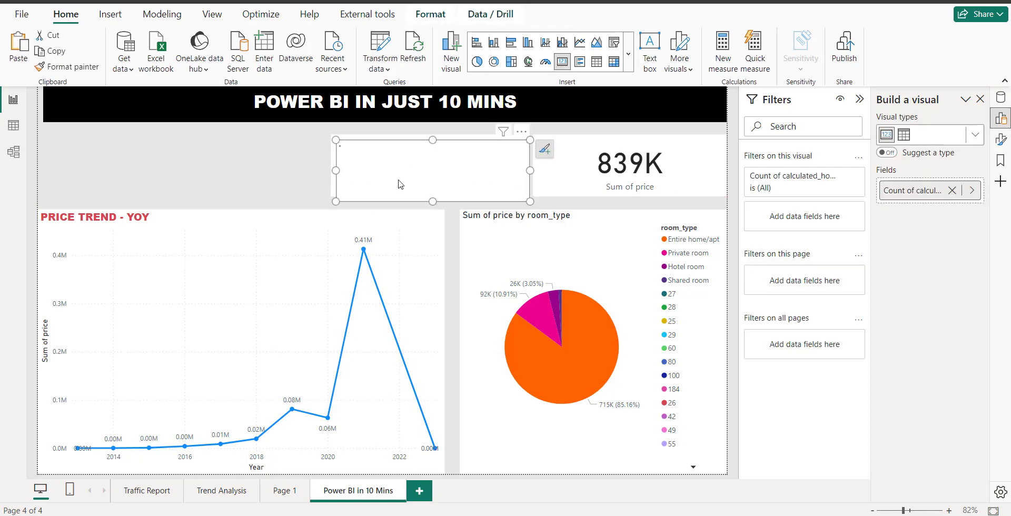
{"action": "key", "text": "ctrl+c"}
{"action": "key", "text": "ctrl+v"}
{"action": "left_click_drag", "start_coordinate": [183, 157], "coordinate": [220, 185]}
{"action": "left_click", "coordinate": [51, 156]}
{"action": "left_click", "coordinate": [200, 179]}
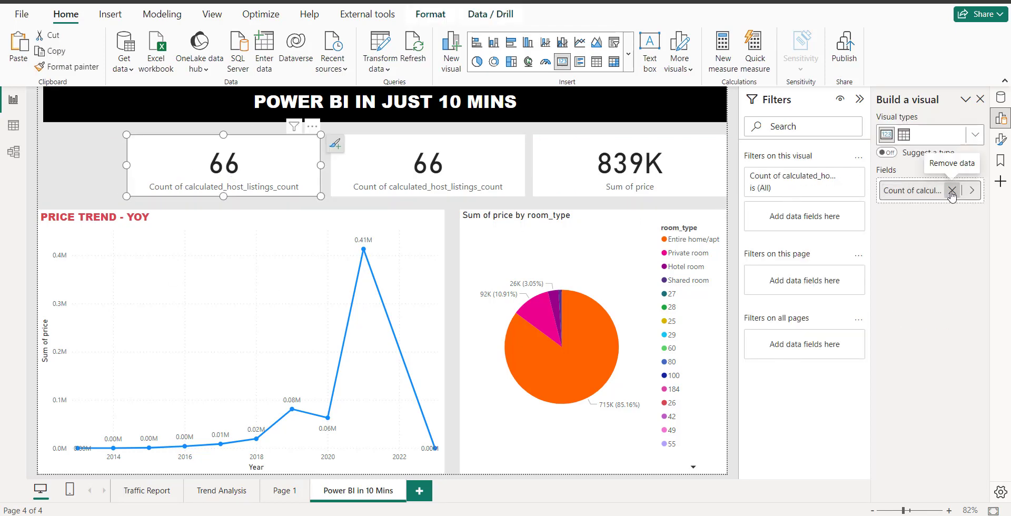
- Replace the copied card's field with license, check its aggregation setting, and remove the field again
{"action": "left_click", "coordinate": [952, 191]}
{"action": "left_click", "coordinate": [930, 193]}
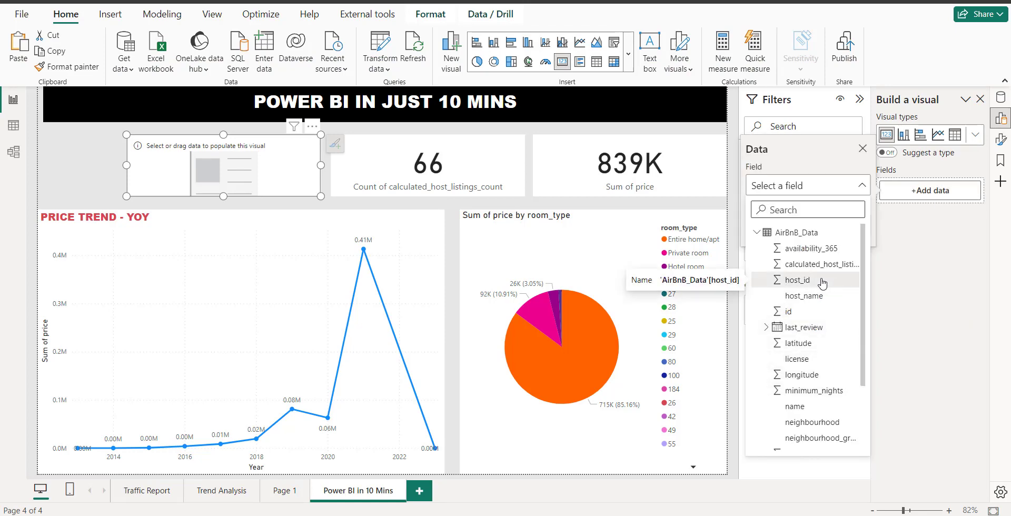
{"action": "scroll", "coordinate": [820, 287], "scroll_direction": "down", "scroll_amount": 1}
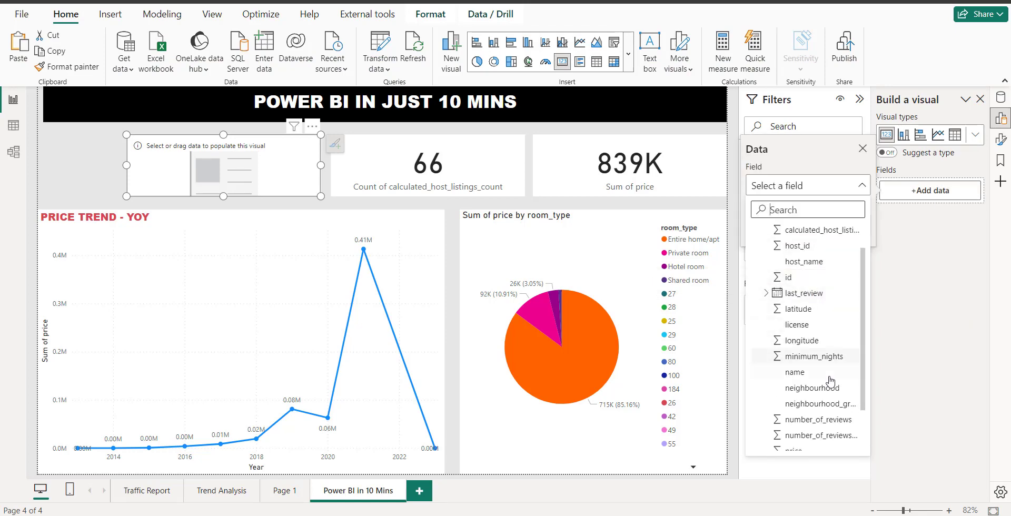
{"action": "left_click", "coordinate": [804, 326]}
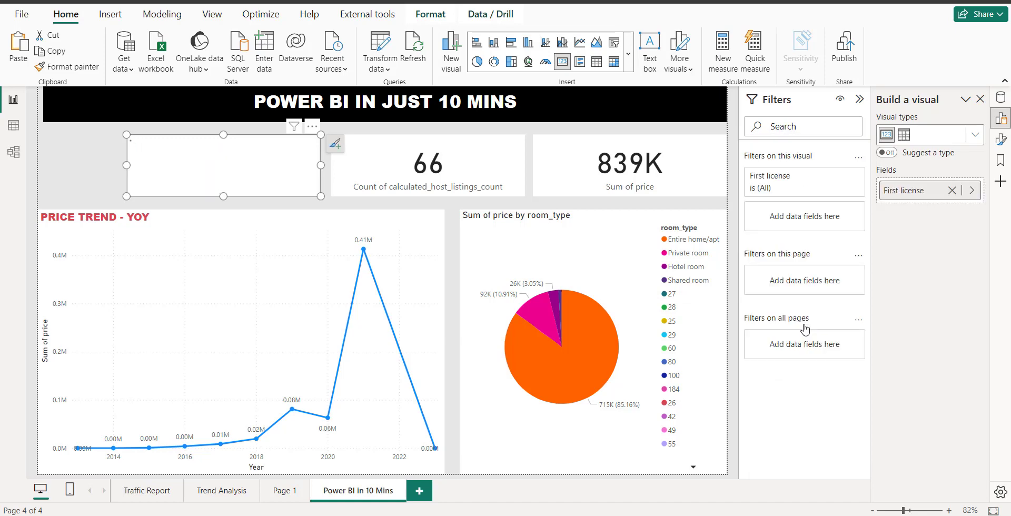
{"action": "left_click", "coordinate": [971, 190]}
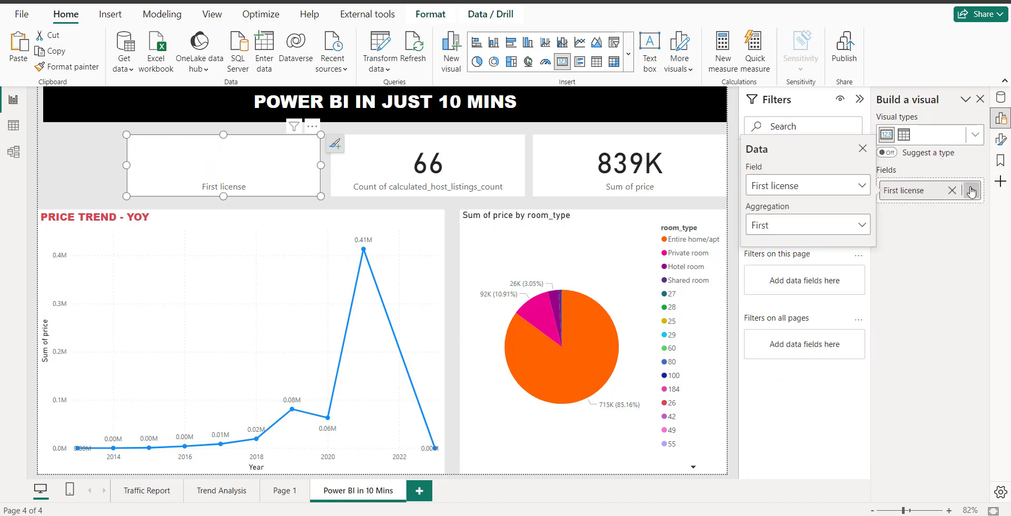
{"action": "left_click", "coordinate": [855, 229]}
{"action": "left_click", "coordinate": [952, 193]}
{"action": "left_click", "coordinate": [952, 193]}
- Replace the first card's license field with reviews_per_month and set its aggregation to Count (Distinct)
{"action": "left_click", "coordinate": [888, 190]}
{"action": "scroll", "coordinate": [816, 401], "scroll_direction": "down", "scroll_amount": 1}
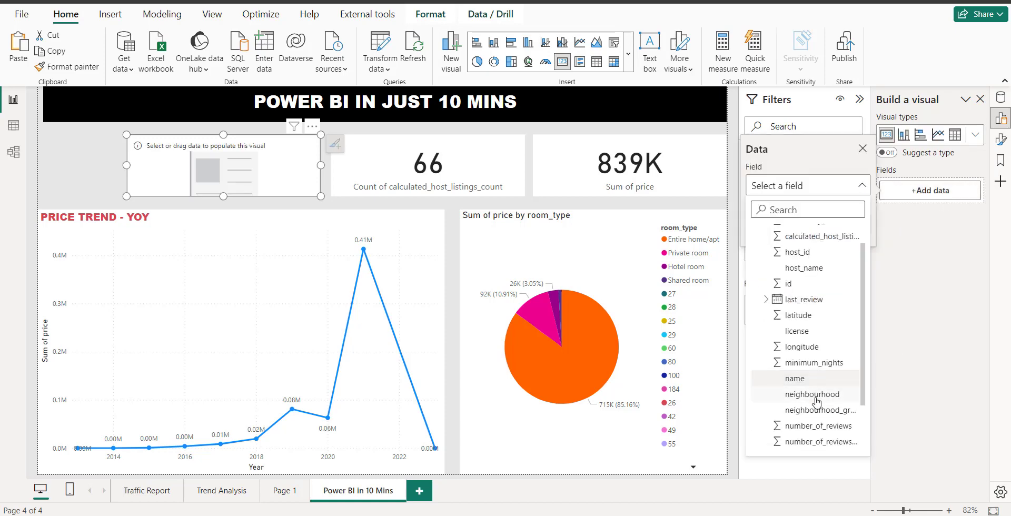
{"action": "scroll", "coordinate": [816, 401], "scroll_direction": "down", "scroll_amount": 1}
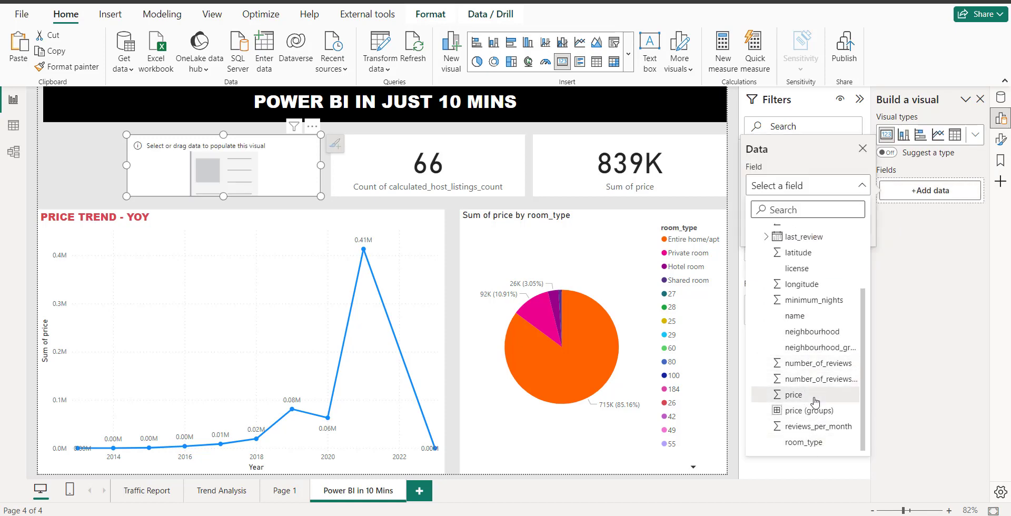
{"action": "left_click", "coordinate": [809, 428]}
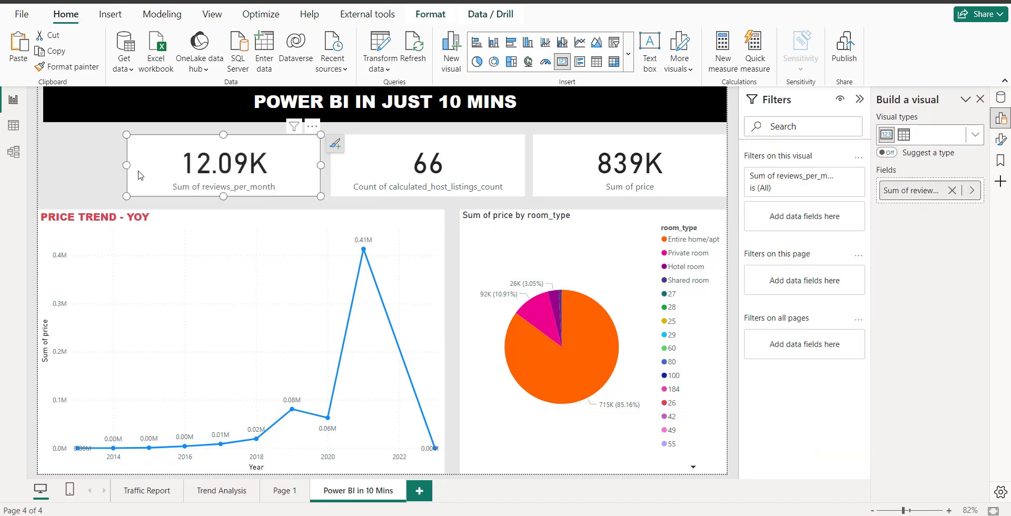
{"action": "left_click", "coordinate": [964, 191]}
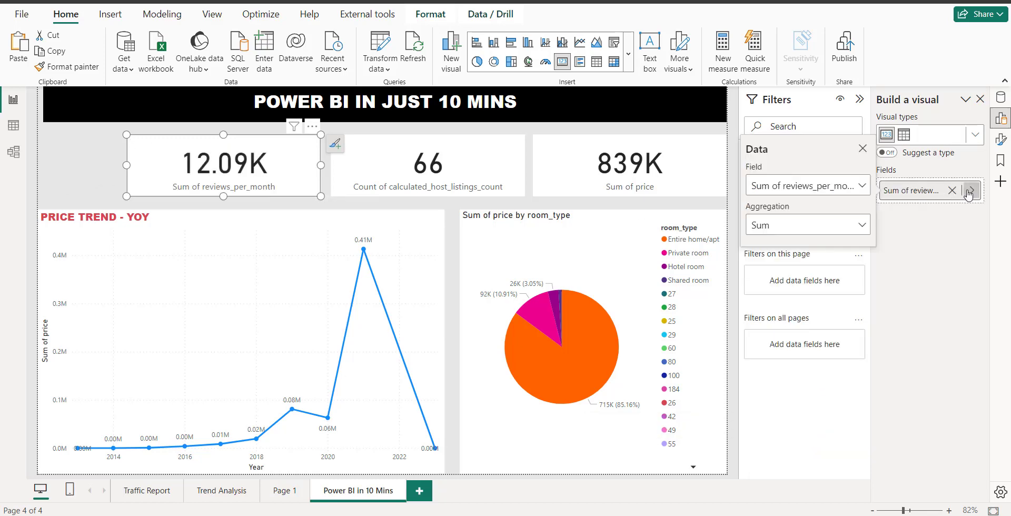
{"action": "left_click", "coordinate": [858, 228]}
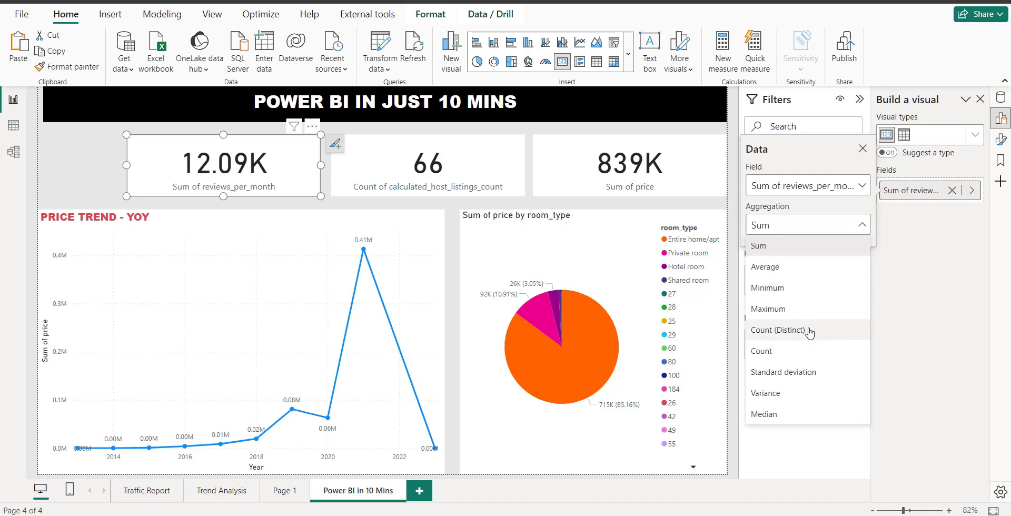
{"action": "left_click", "coordinate": [808, 330]}
{"action": "left_click", "coordinate": [79, 175]}
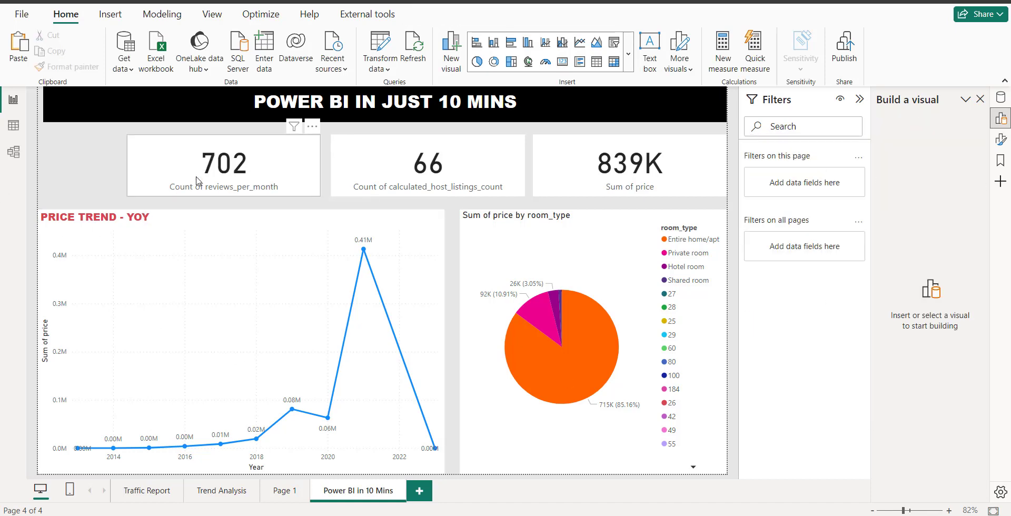
- Move the reviews card to the page's left edge, align the listings card with the line chart's right edge, and widen the price card to the pie chart's width
{"action": "left_click_drag", "start_coordinate": [308, 169], "coordinate": [219, 169]}
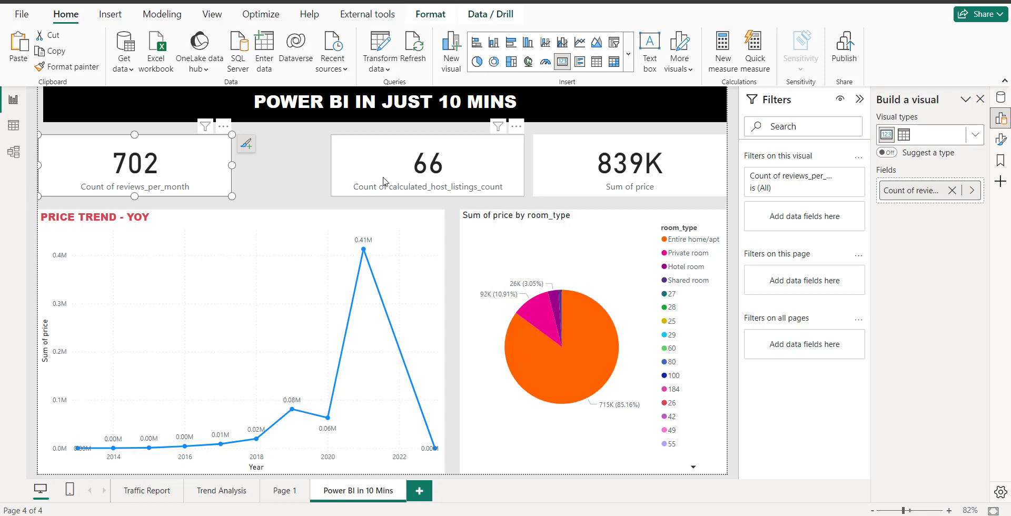
{"action": "left_click_drag", "start_coordinate": [383, 182], "coordinate": [303, 182]}
{"action": "left_click", "coordinate": [546, 187]}
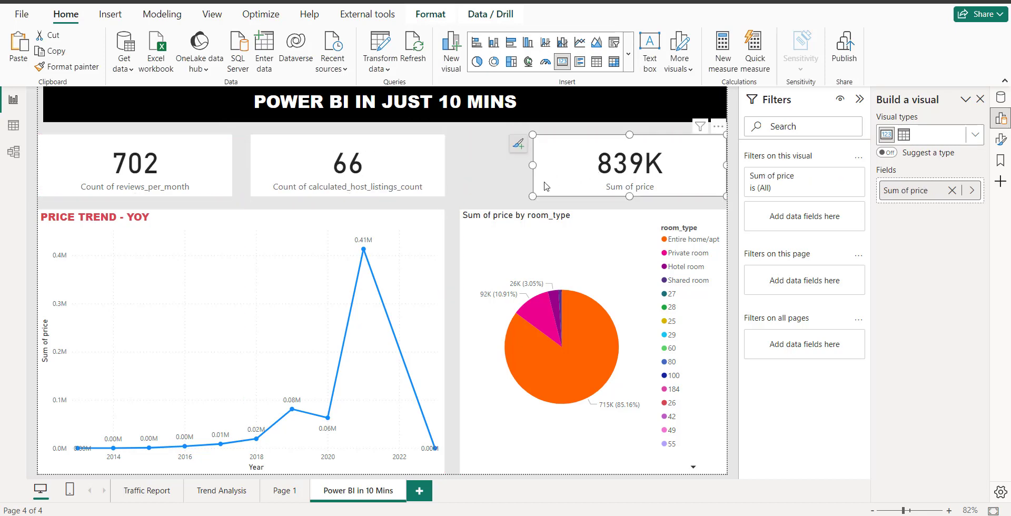
{"action": "left_click", "coordinate": [529, 183]}
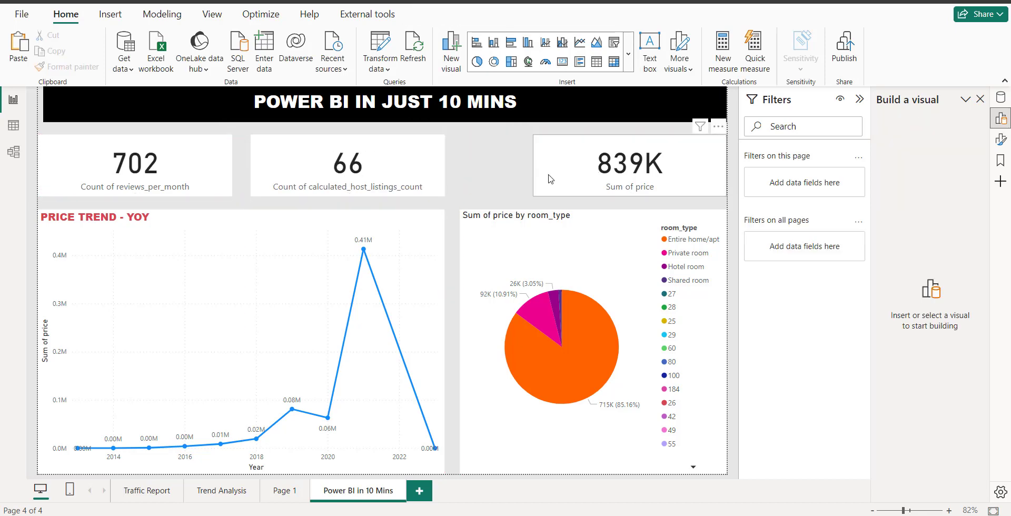
{"action": "left_click", "coordinate": [539, 193]}
{"action": "left_click_drag", "start_coordinate": [533, 197], "coordinate": [458, 202]}
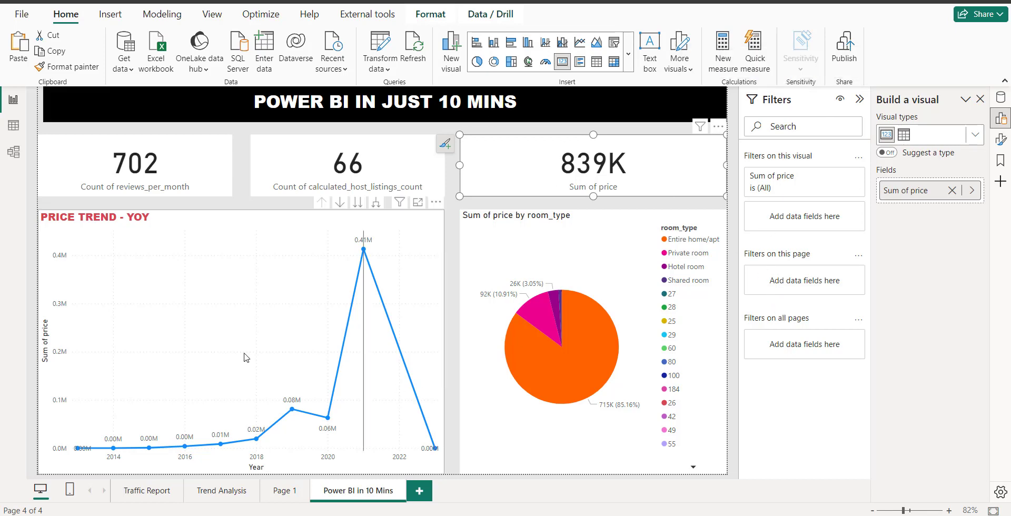
- Remove the Day, Month and Quarter levels from the line chart's x-axis, keeping only Year
{"action": "left_click", "coordinate": [413, 254]}
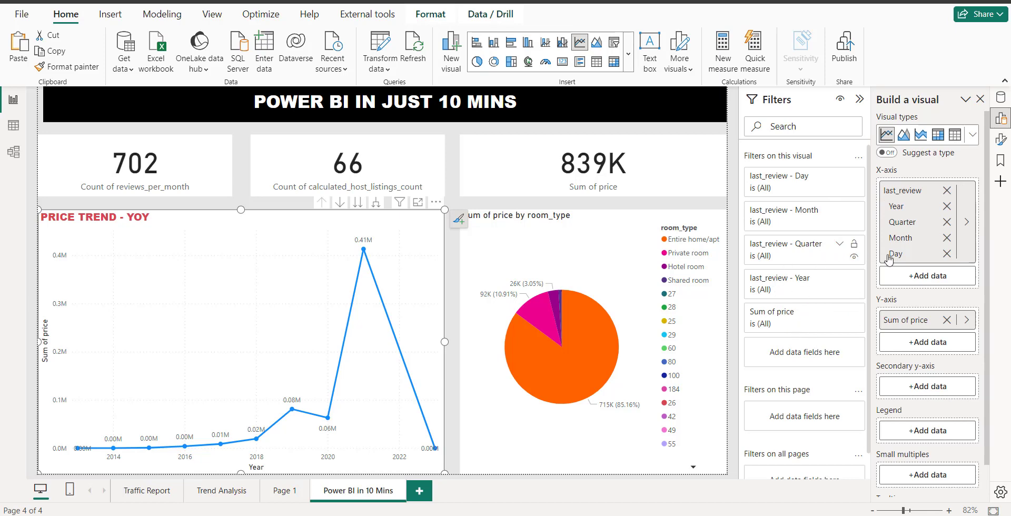
{"action": "left_click", "coordinate": [946, 253]}
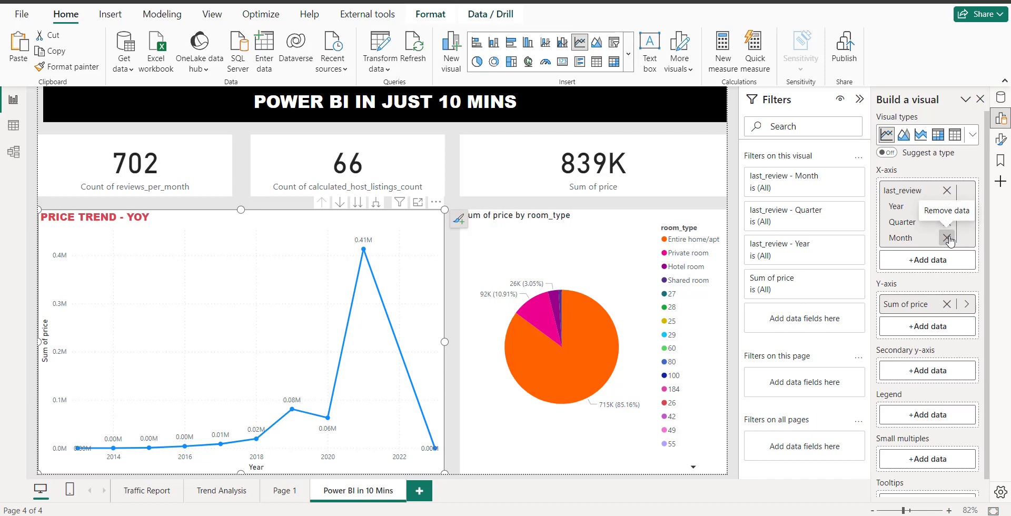
{"action": "left_click", "coordinate": [947, 237]}
{"action": "left_click", "coordinate": [946, 221]}
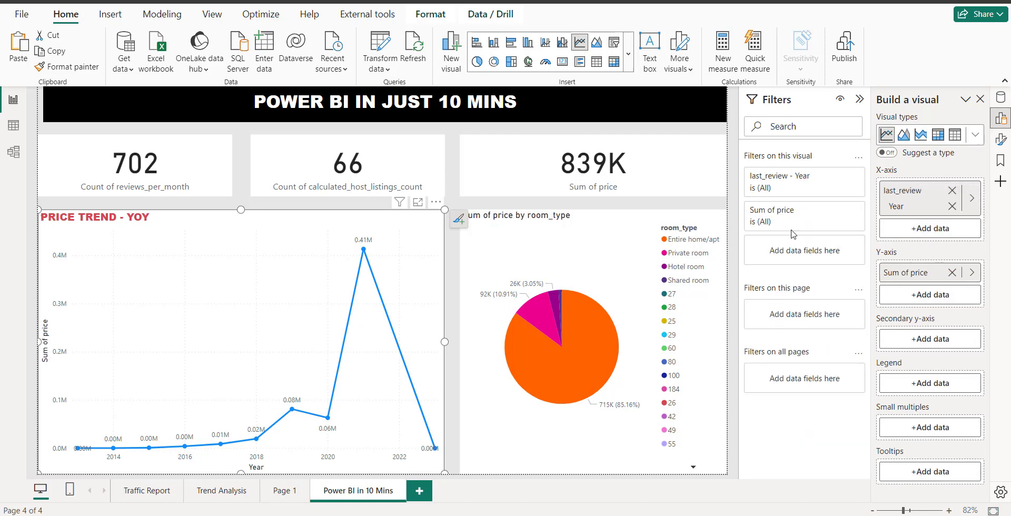
- Switch the line chart's last_review Year filter to basic filtering, and try out 2013 before clearing it again
{"action": "left_click", "coordinate": [839, 176]}
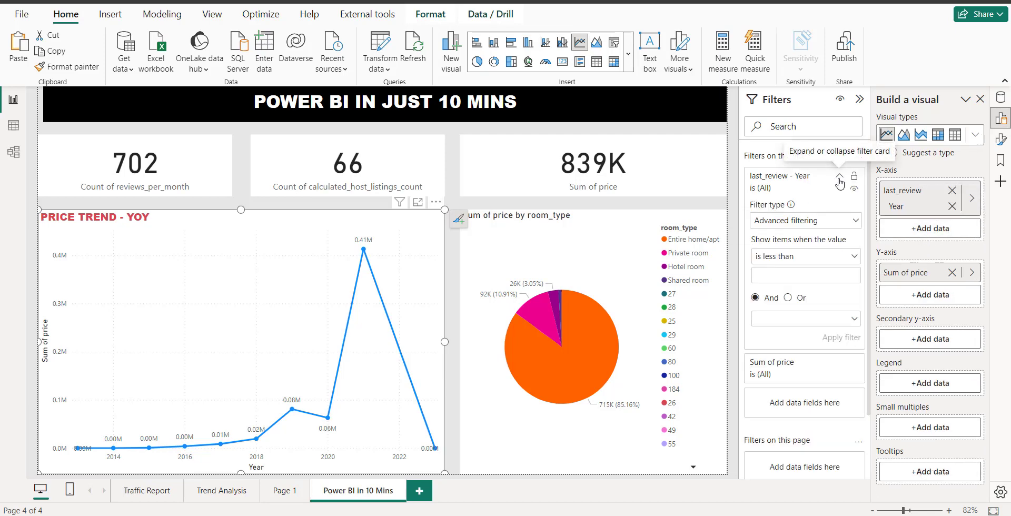
{"action": "left_click", "coordinate": [855, 221]}
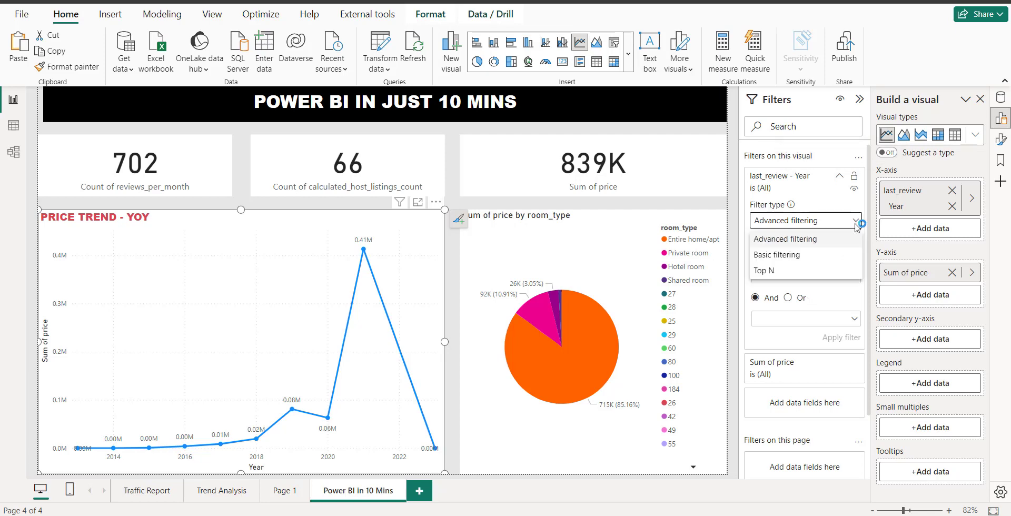
{"action": "left_click", "coordinate": [813, 256]}
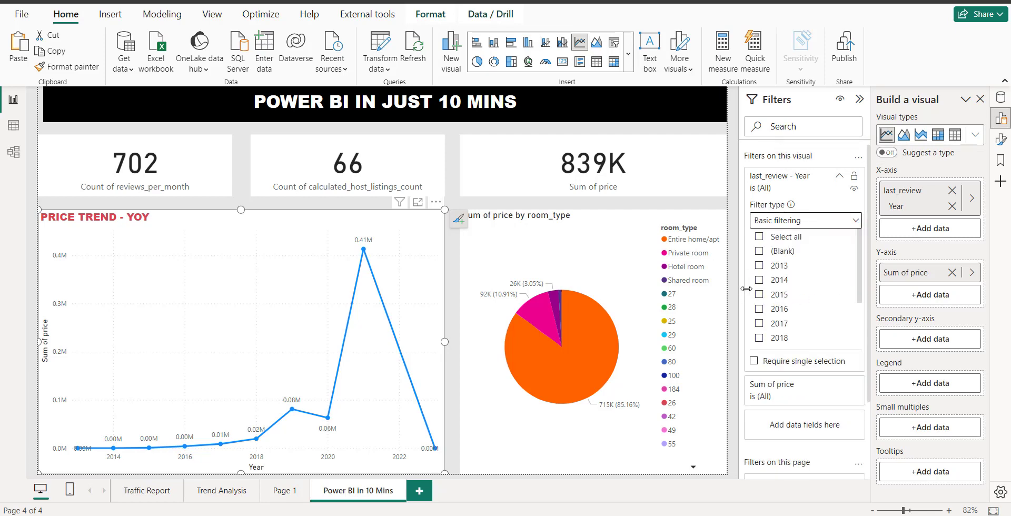
{"action": "left_click", "coordinate": [760, 266]}
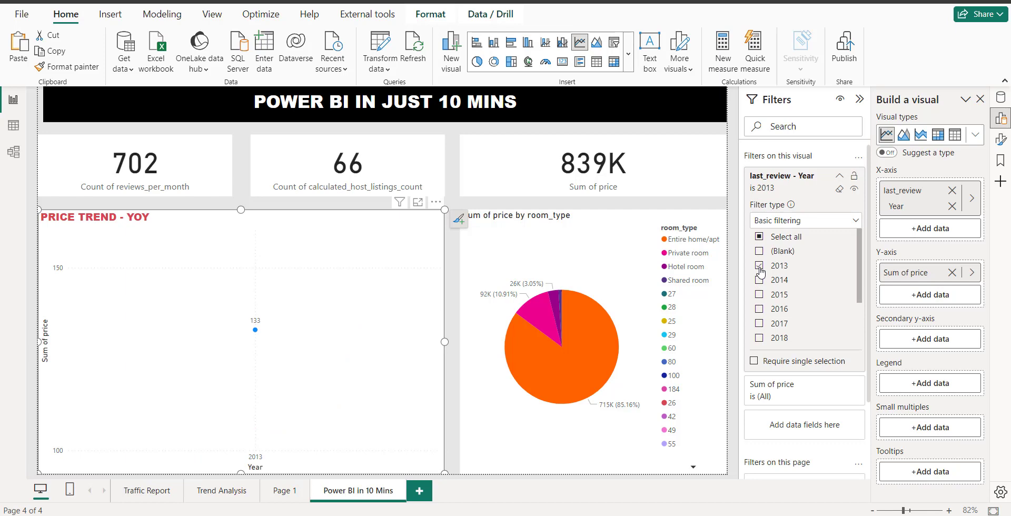
{"action": "left_click", "coordinate": [759, 267]}
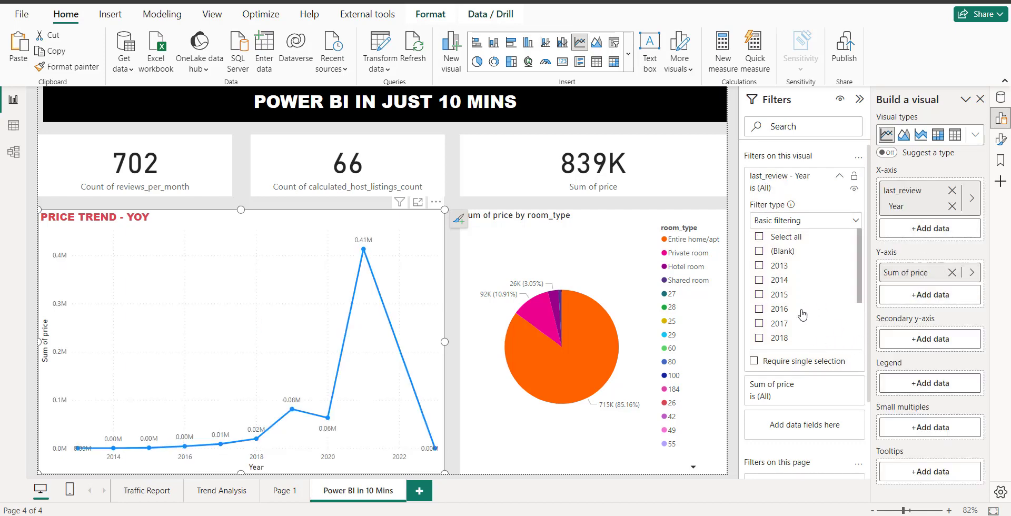
- Look through the remaining years in the line chart's Year filter, and select and clear 2023
{"action": "scroll", "coordinate": [784, 287], "scroll_direction": "down", "scroll_amount": 4}
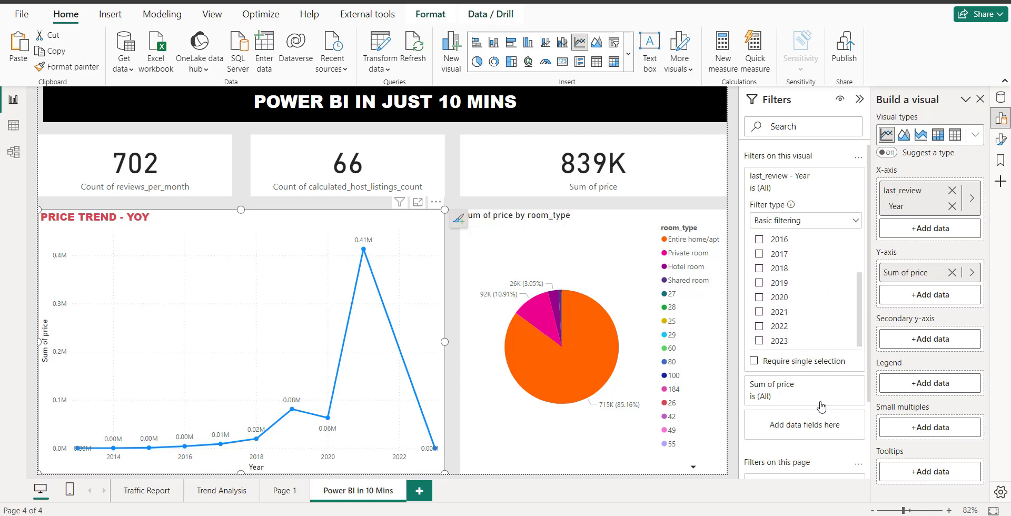
{"action": "scroll", "coordinate": [819, 382], "scroll_direction": "down", "scroll_amount": 2}
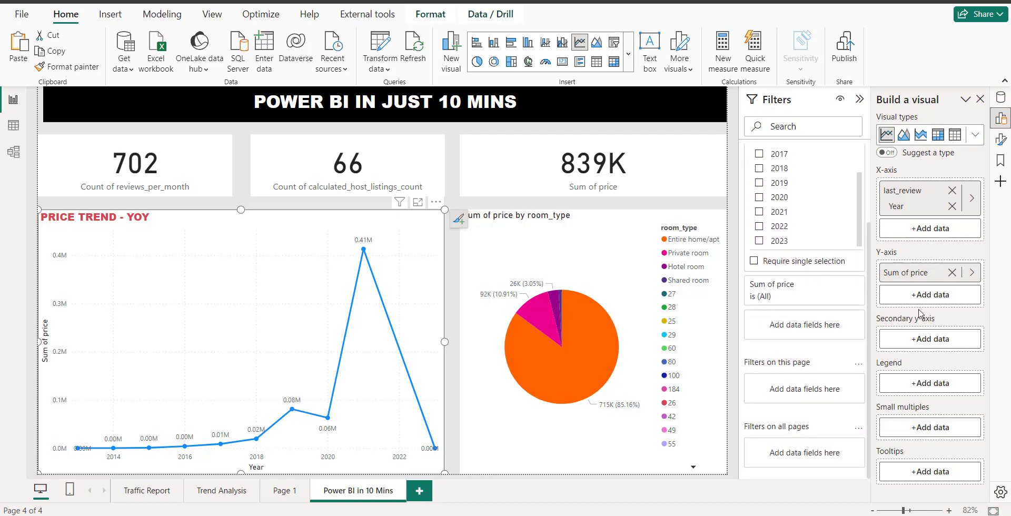
{"action": "left_click", "coordinate": [758, 241]}
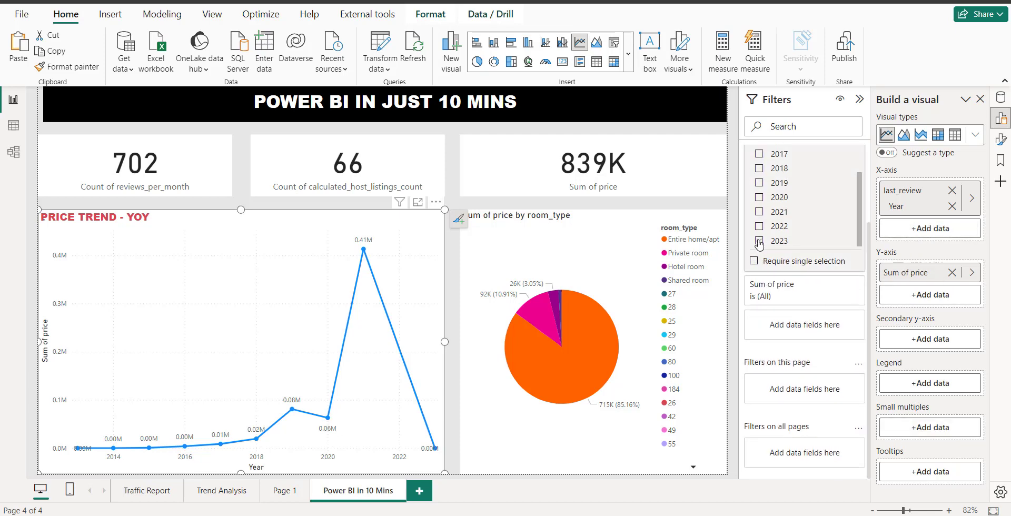
{"action": "left_click", "coordinate": [758, 241]}
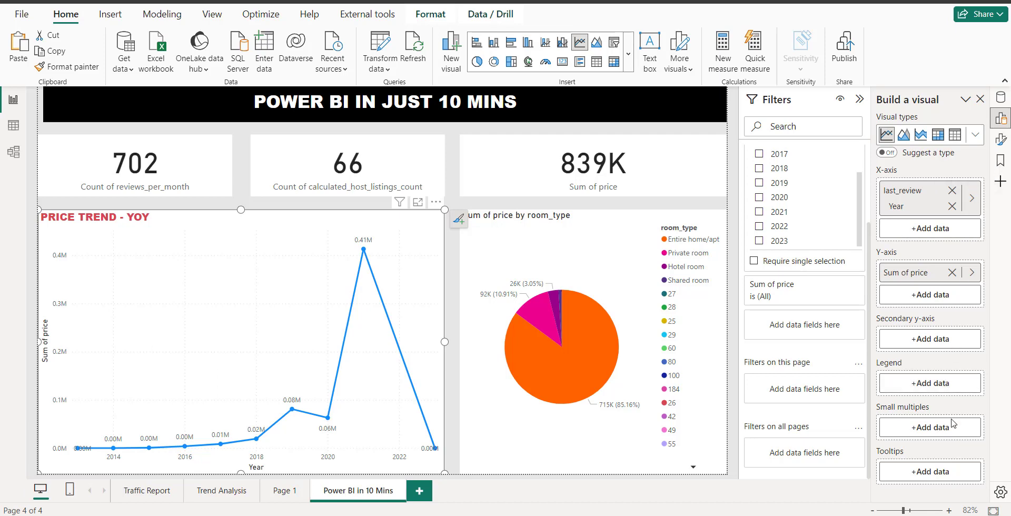
- Add the Month level of the last_review date hierarchy as the line chart's legend
{"action": "left_click", "coordinate": [938, 387]}
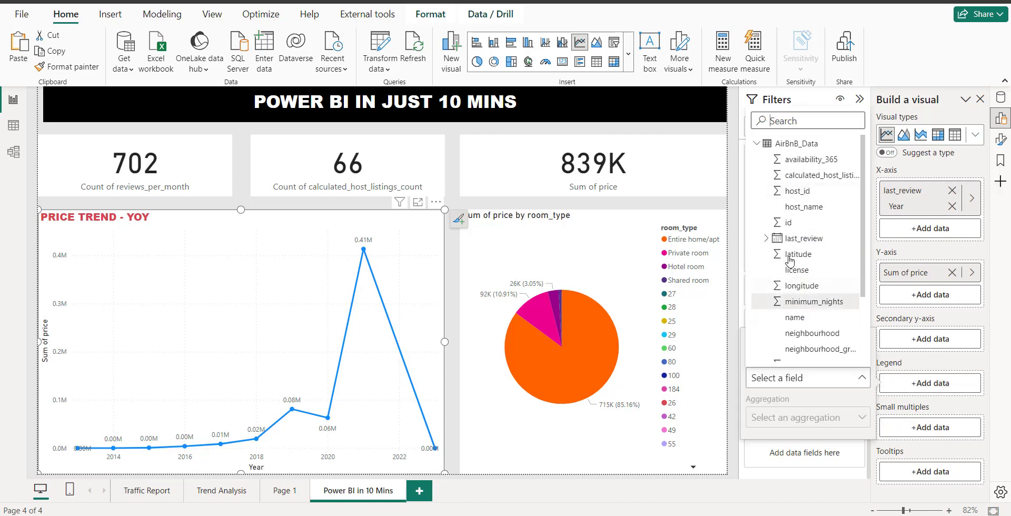
{"action": "left_click", "coordinate": [789, 239]}
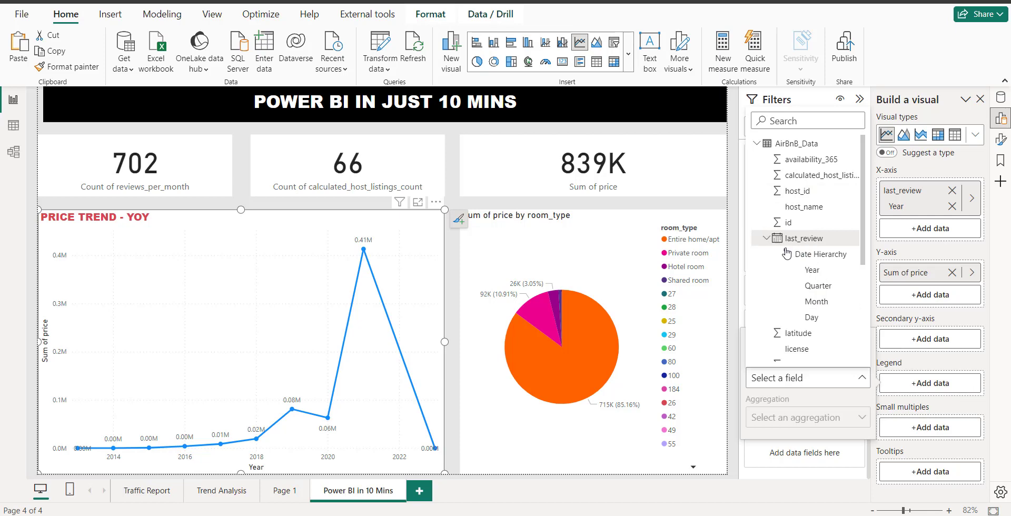
{"action": "left_click", "coordinate": [813, 301]}
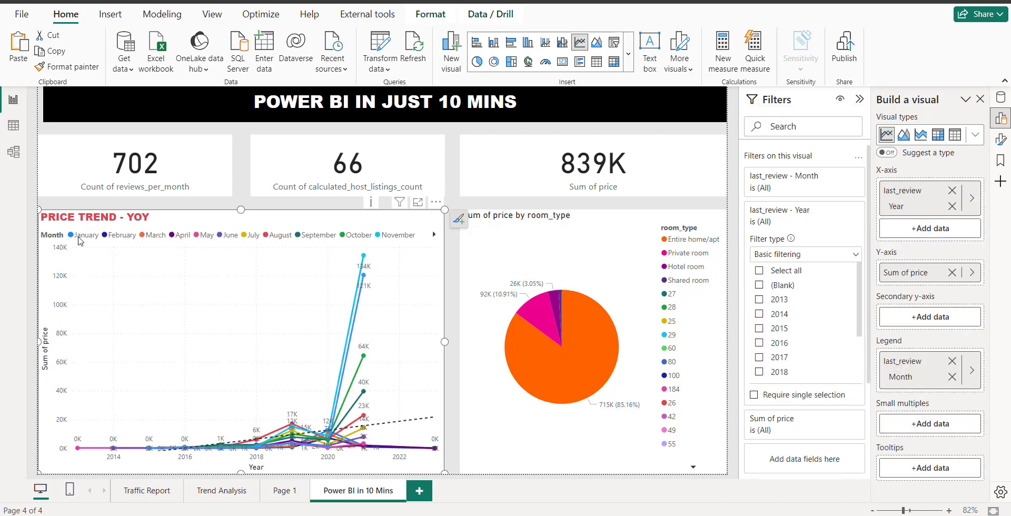
- Try filtering the monthly line chart to 2018 and clear that year again
{"action": "left_click", "coordinate": [759, 372]}
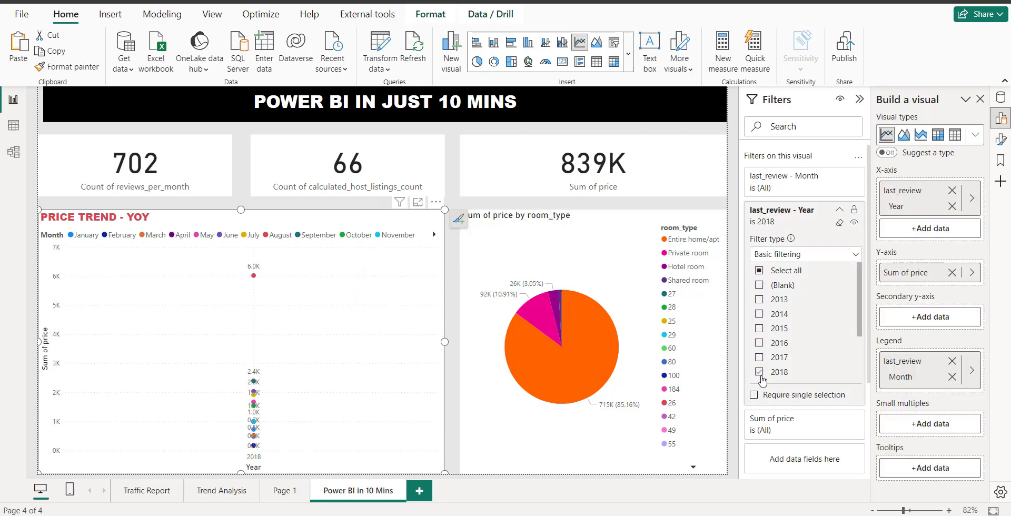
{"action": "left_click", "coordinate": [759, 372]}
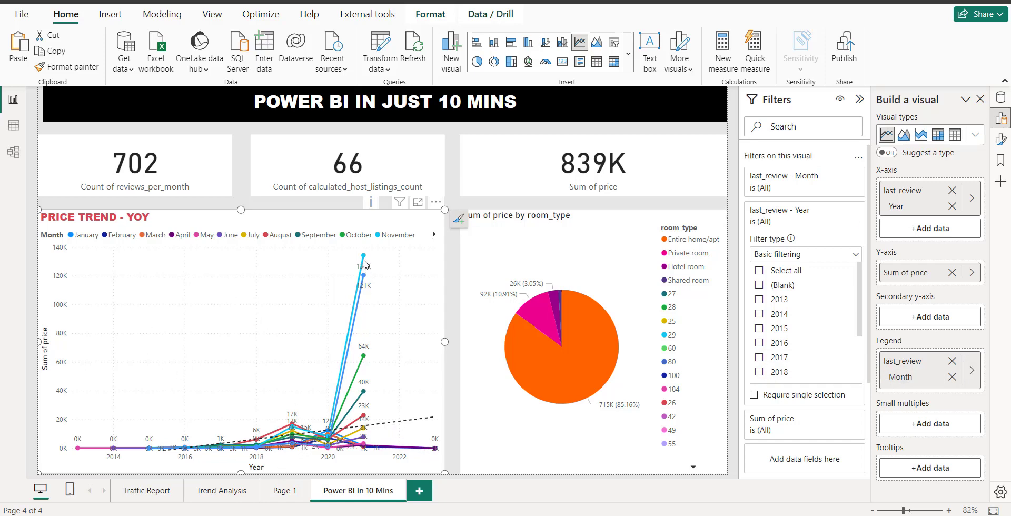
{"action": "mouse_move", "coordinate": [363, 259]}
- Review the line chart's available data fields, build settings and formatting options, and return to its build settings
{"action": "left_click", "coordinate": [1000, 97]}
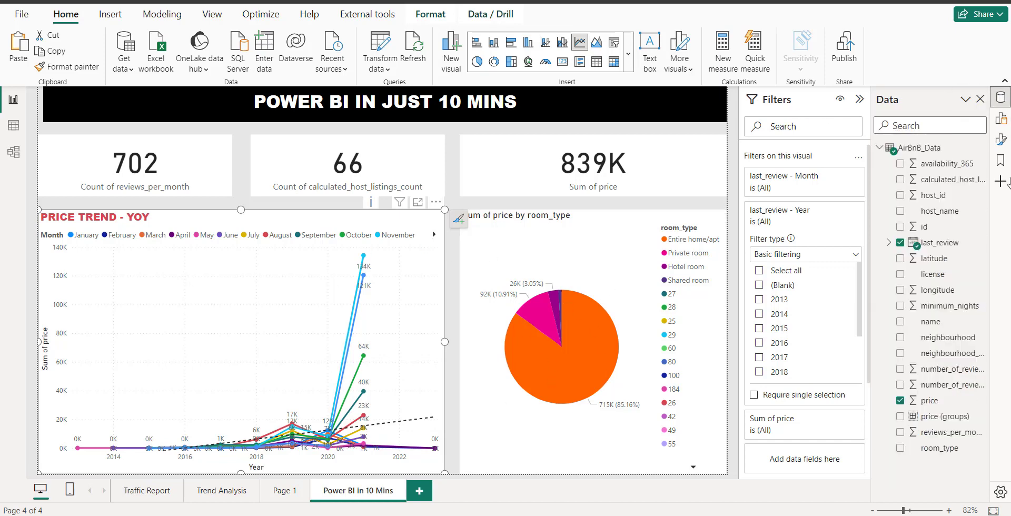
{"action": "left_click", "coordinate": [1000, 119]}
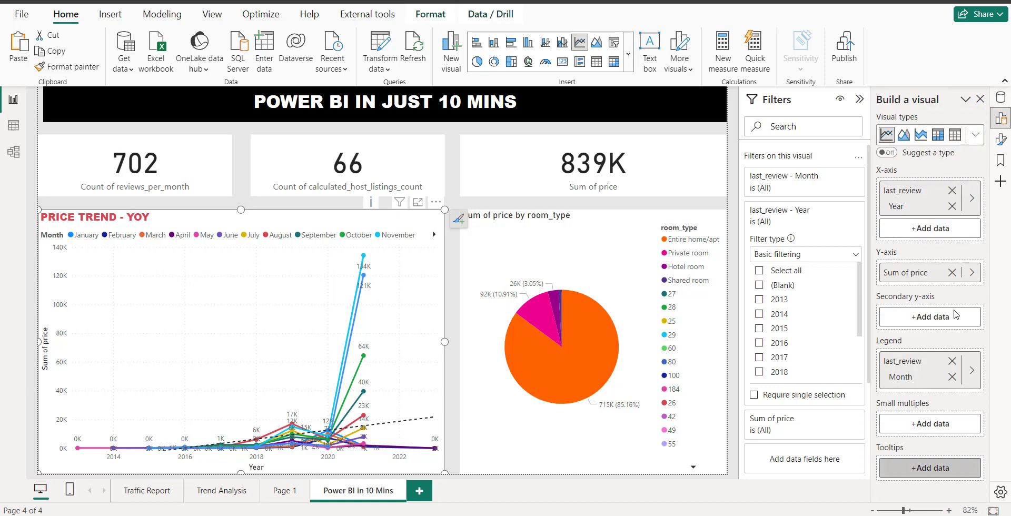
{"action": "left_click", "coordinate": [1001, 136]}
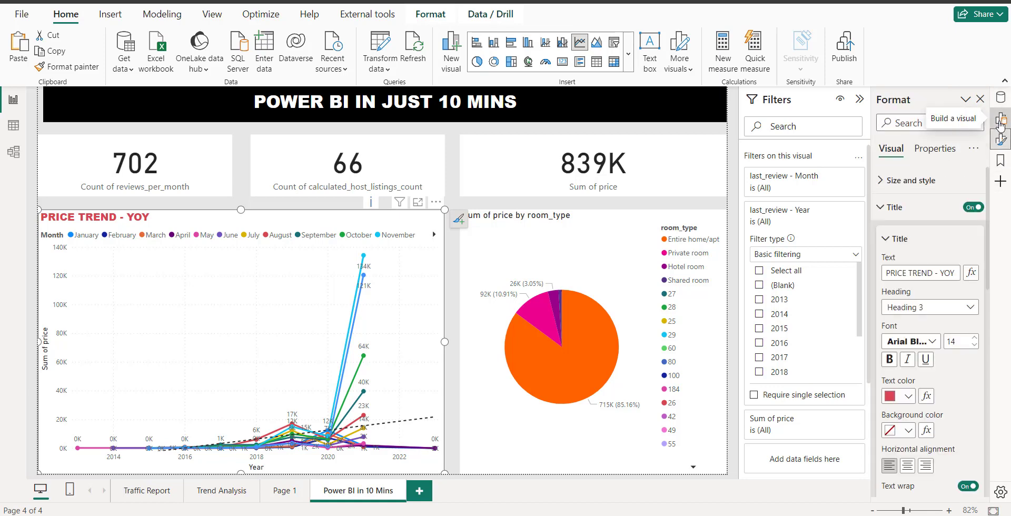
{"action": "left_click", "coordinate": [1000, 119]}
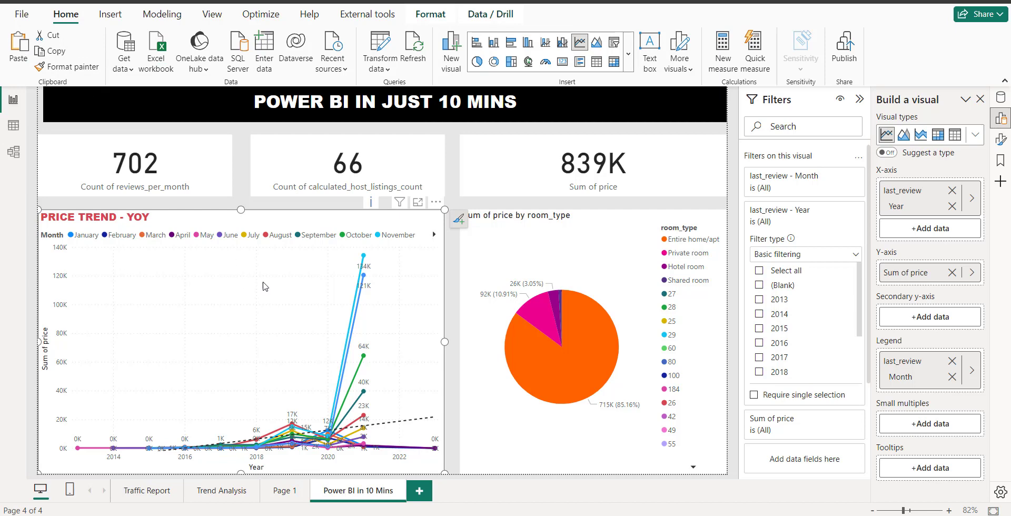
- Copy the line chart's formatting onto the pie chart with Format painter
{"action": "left_click", "coordinate": [551, 194]}
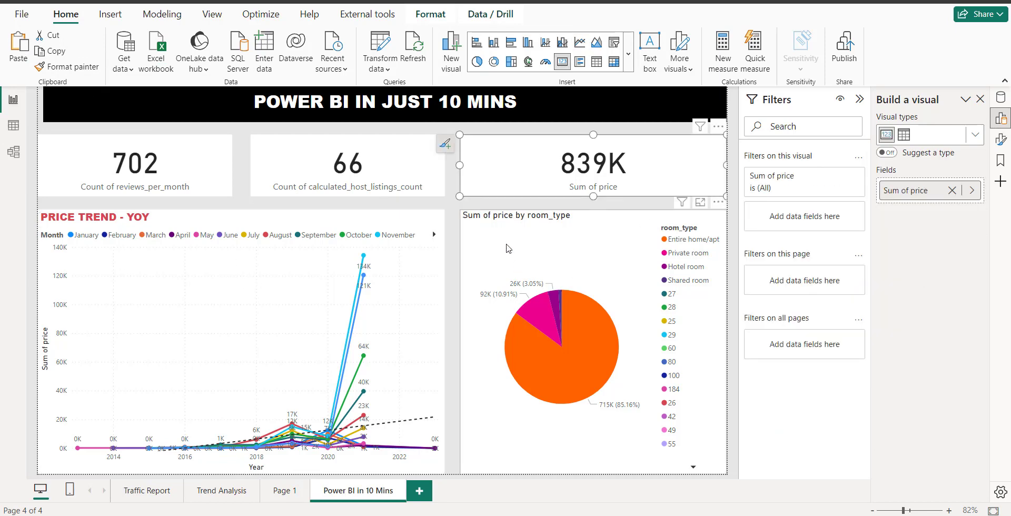
{"action": "left_click", "coordinate": [247, 328]}
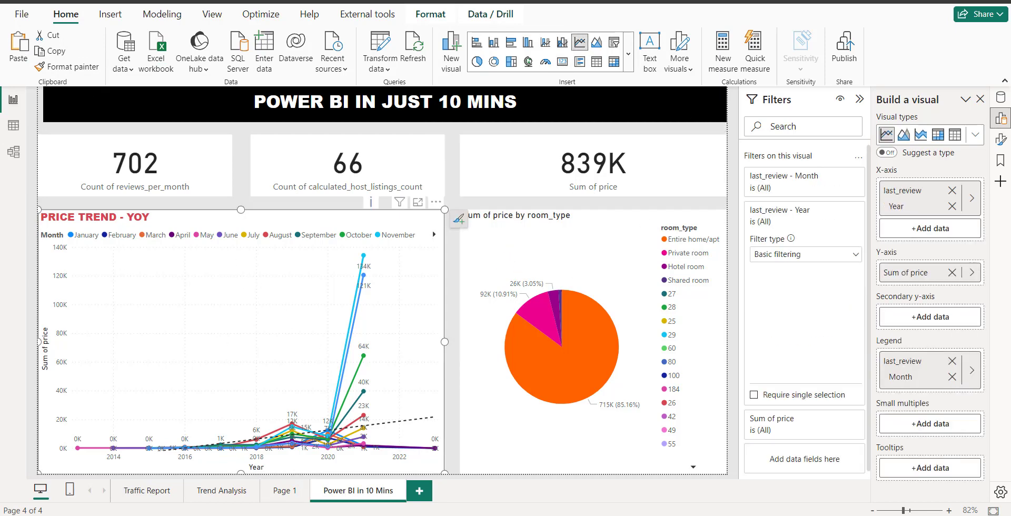
{"action": "left_click", "coordinate": [67, 66]}
{"action": "left_click", "coordinate": [529, 243]}
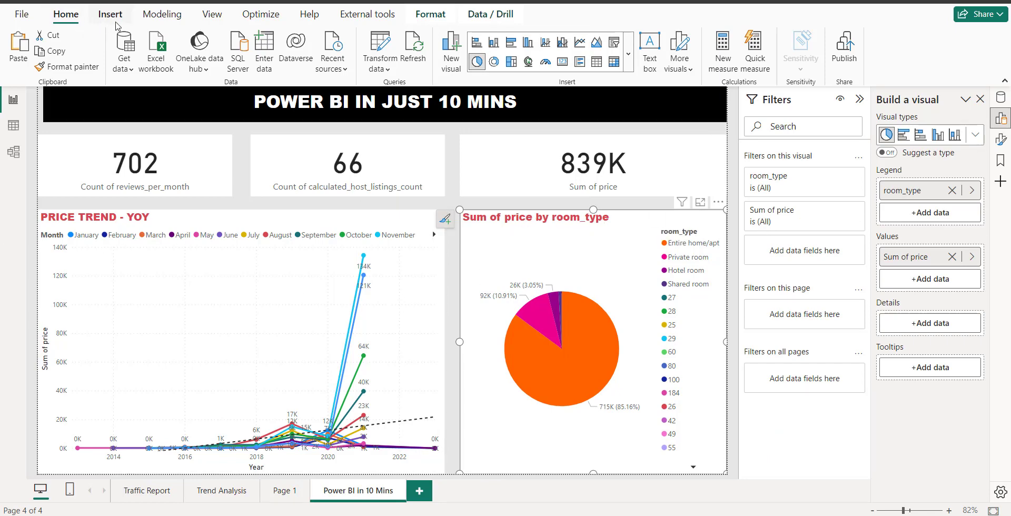
- Try the Accessible Neutral, Accessible Tidal, Accessible City park and Accessible Default themes on the report
{"action": "left_click", "coordinate": [212, 16]}
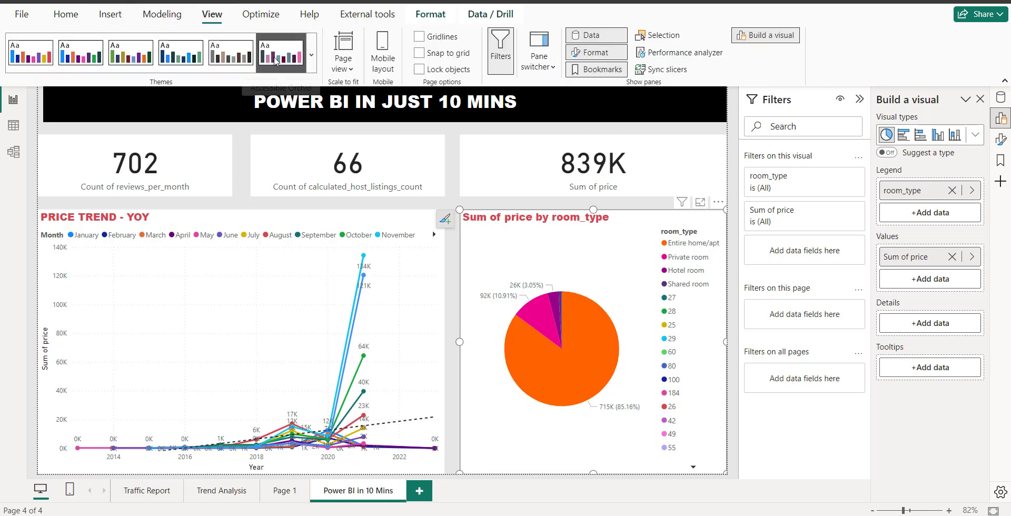
{"action": "left_click", "coordinate": [248, 57]}
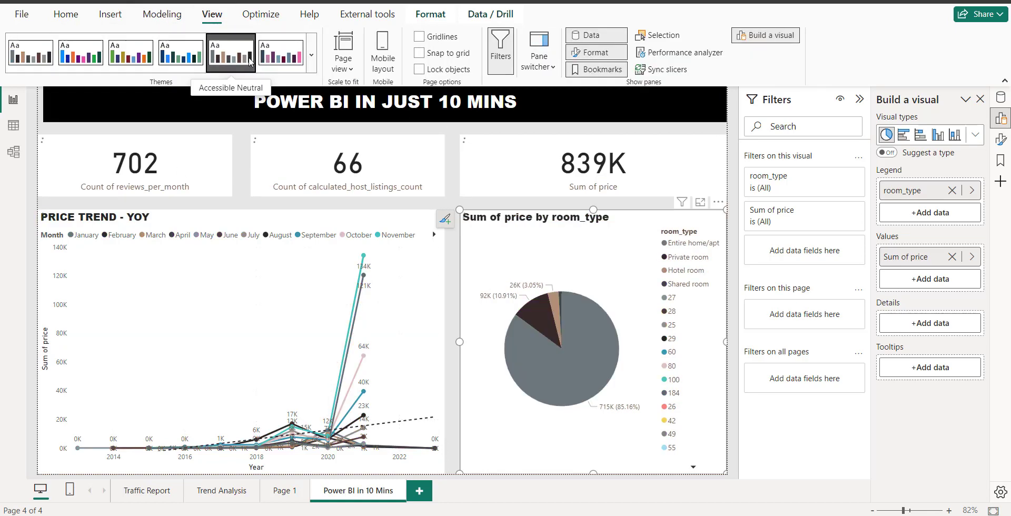
{"action": "left_click", "coordinate": [181, 59]}
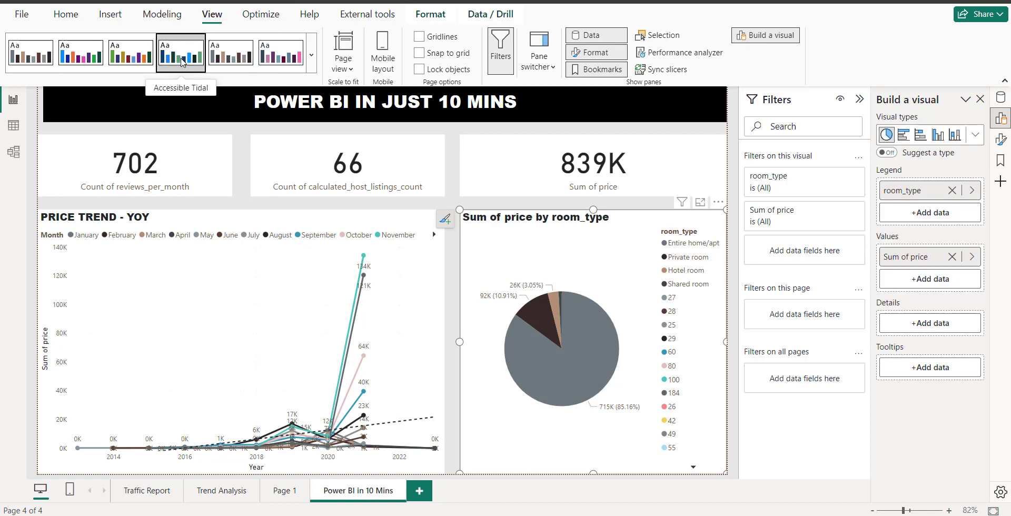
{"action": "left_click", "coordinate": [124, 50]}
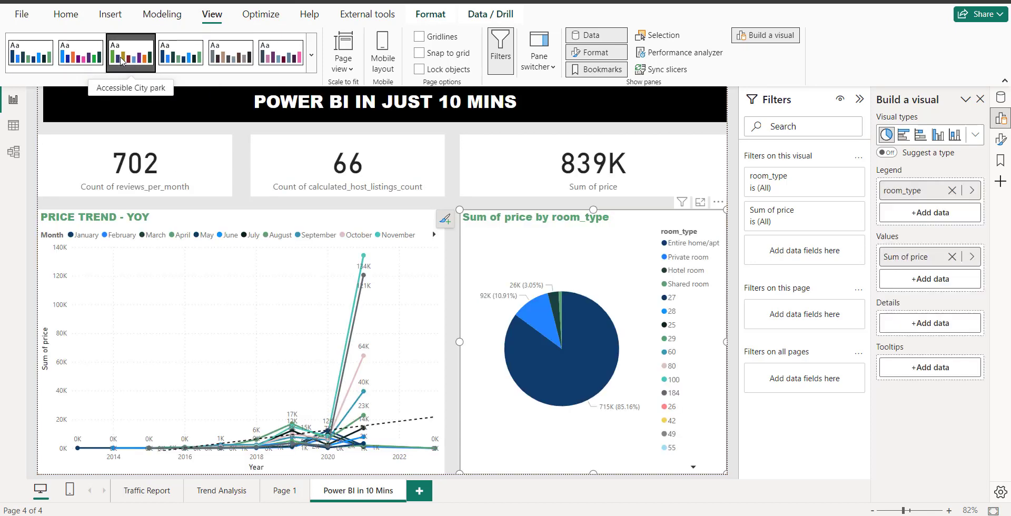
{"action": "left_click", "coordinate": [80, 54]}
{"action": "left_click", "coordinate": [32, 66]}
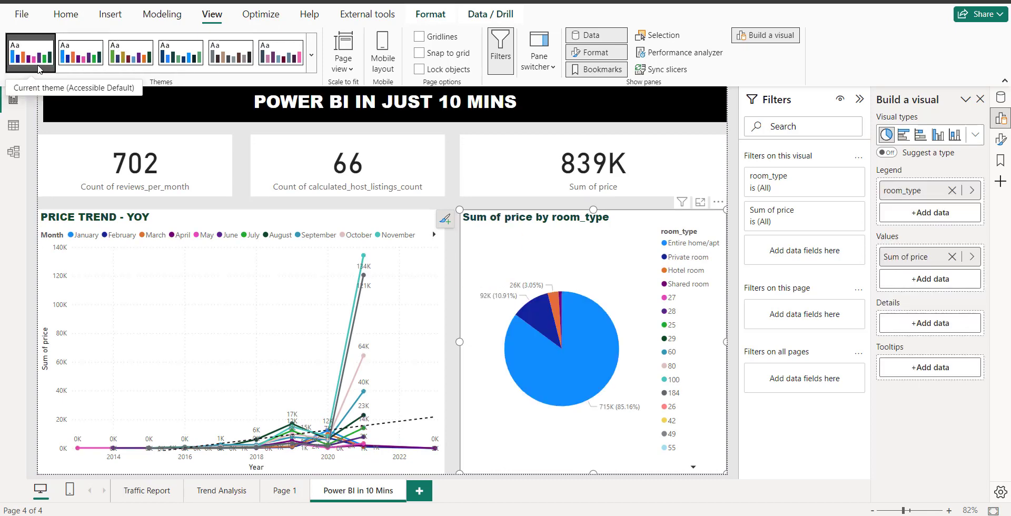
- Compare the Accessible Orchid, Neutral and Tidal themes and apply the Accessible City park theme to the report
{"action": "left_click", "coordinate": [282, 55]}
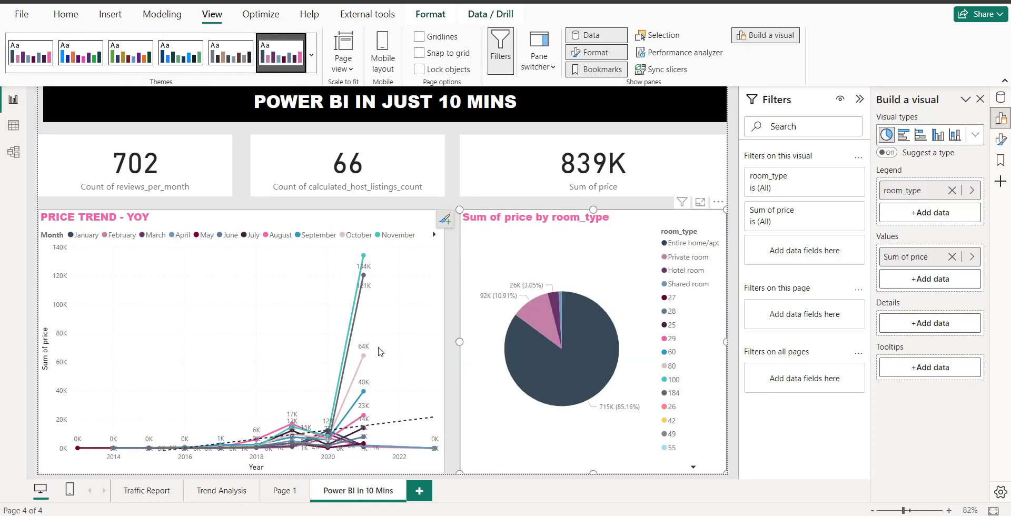
{"action": "left_click", "coordinate": [231, 52]}
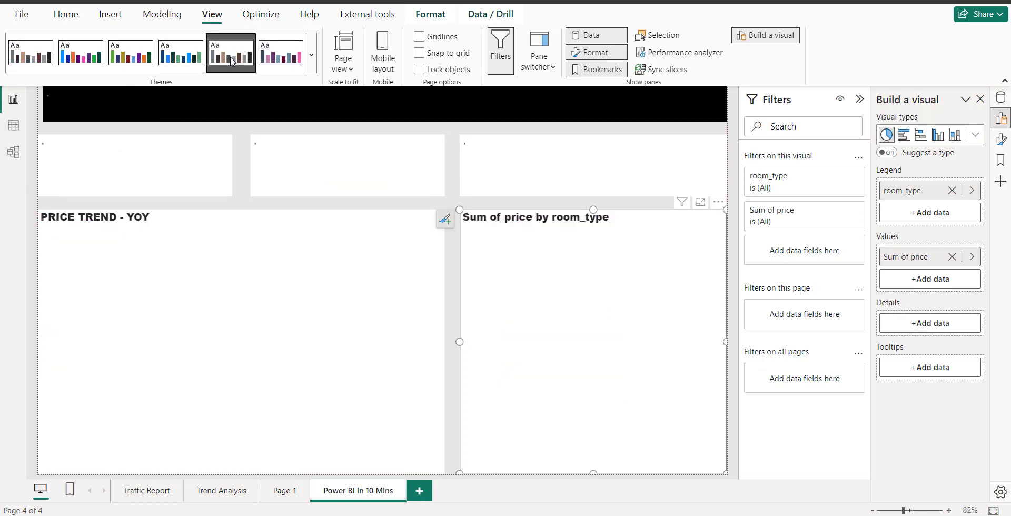
{"action": "left_click", "coordinate": [180, 53]}
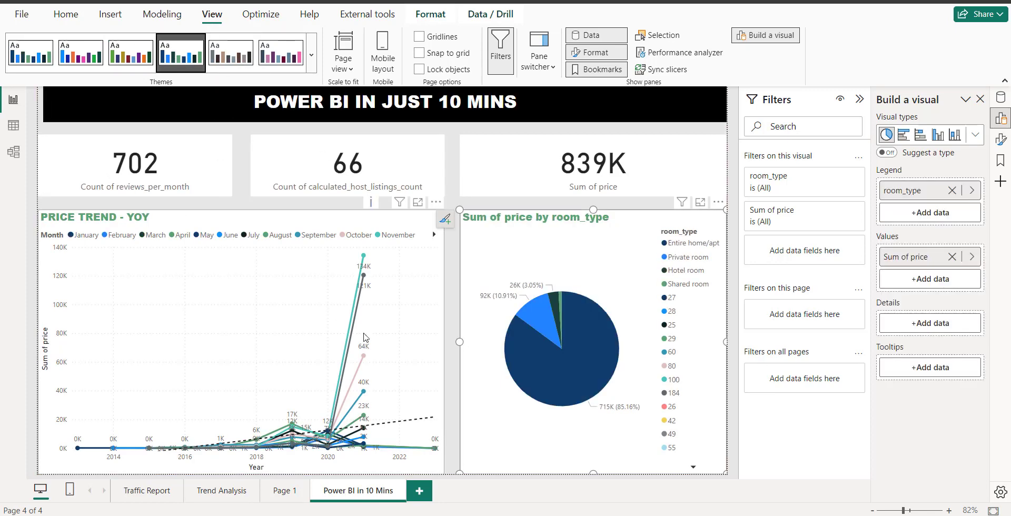
{"action": "left_click", "coordinate": [127, 56]}
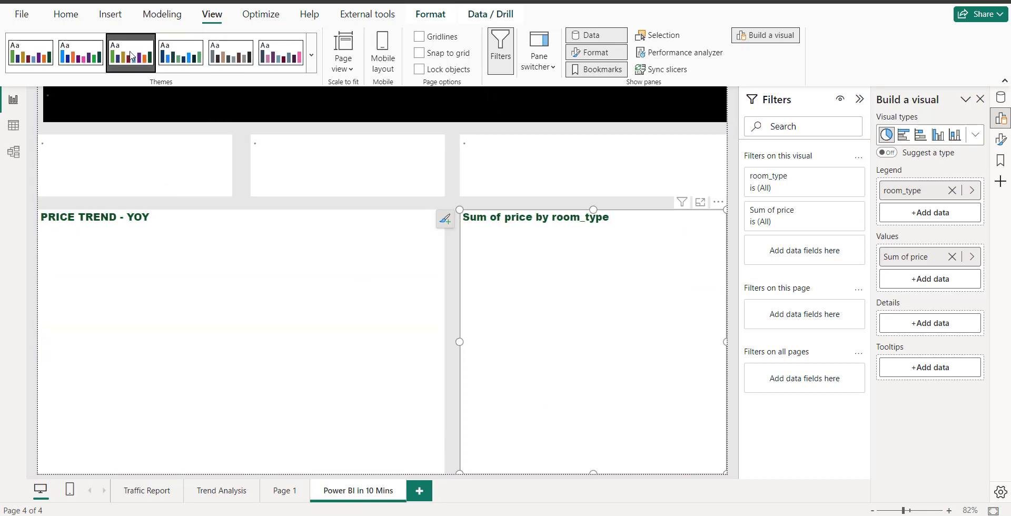
- Check the page view options and collapse the Filters pane to give the report canvas more room
{"action": "left_click", "coordinate": [343, 62]}
{"action": "left_click", "coordinate": [349, 94]}
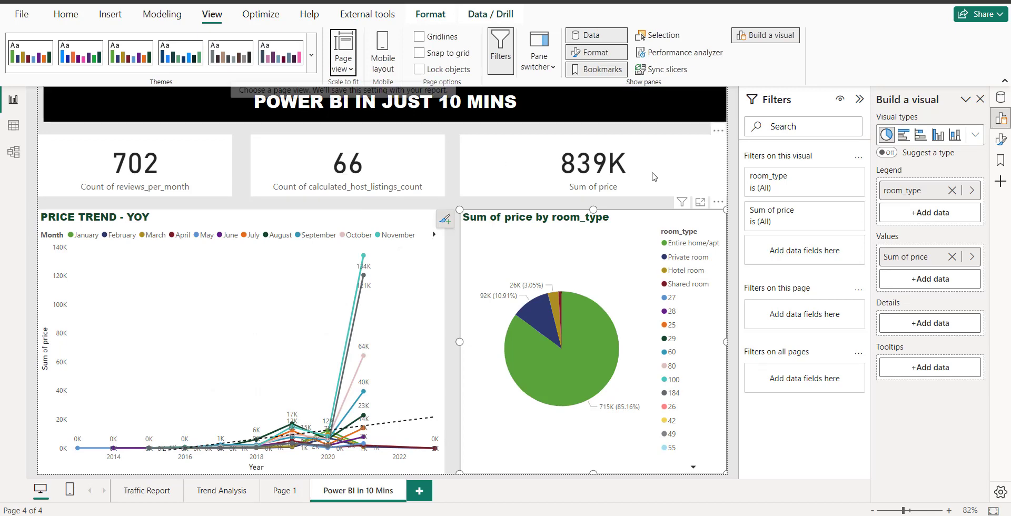
{"action": "left_click", "coordinate": [859, 99]}
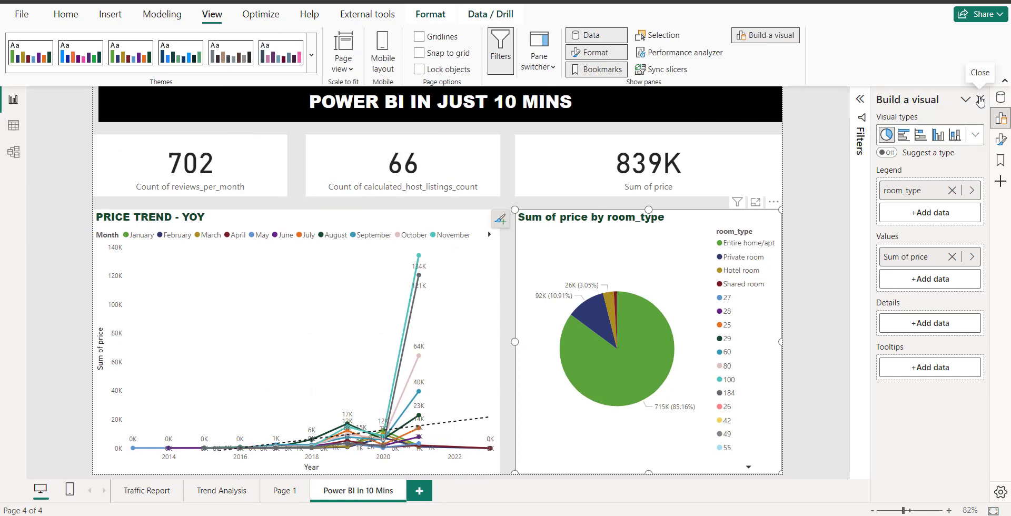
- Look over the report page's mobile layout canvas and its available visuals, and return to the desktop layout
{"action": "left_click", "coordinate": [384, 68]}
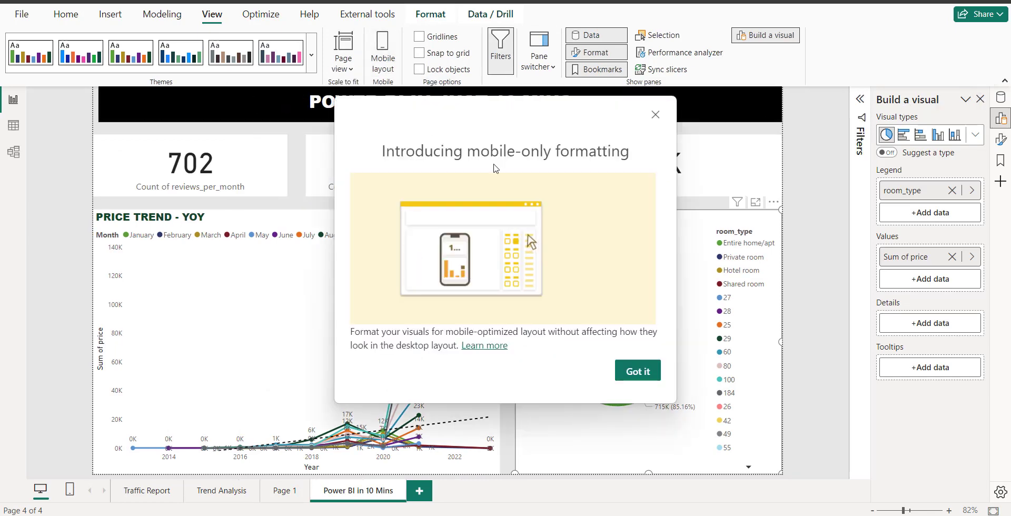
{"action": "left_click", "coordinate": [638, 371]}
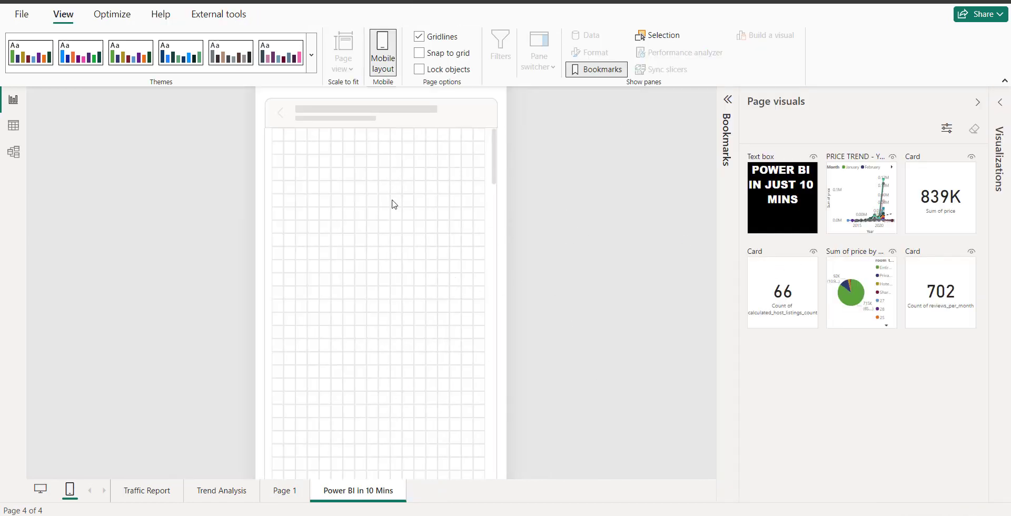
{"action": "scroll", "coordinate": [406, 239], "scroll_direction": "down", "scroll_amount": 3}
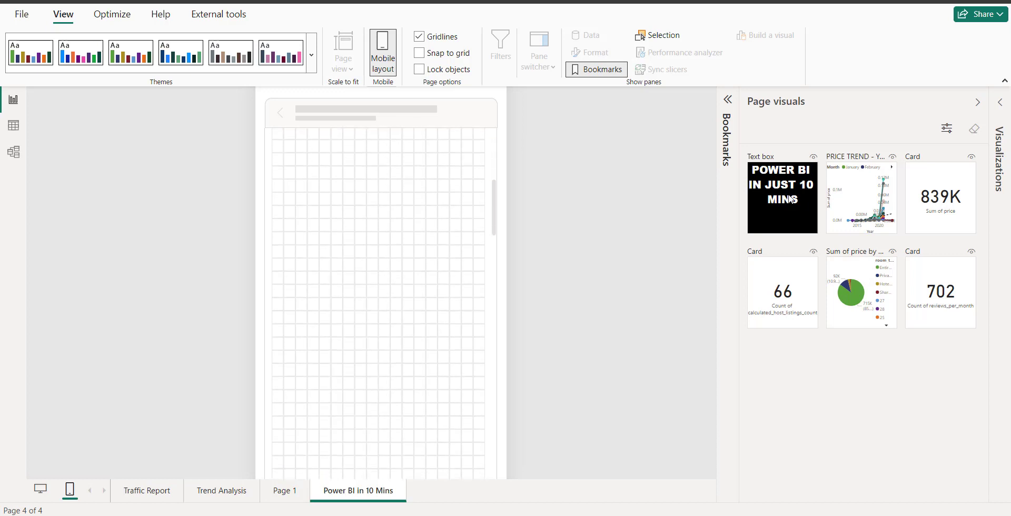
{"action": "scroll", "coordinate": [304, 379], "scroll_direction": "down", "scroll_amount": 1}
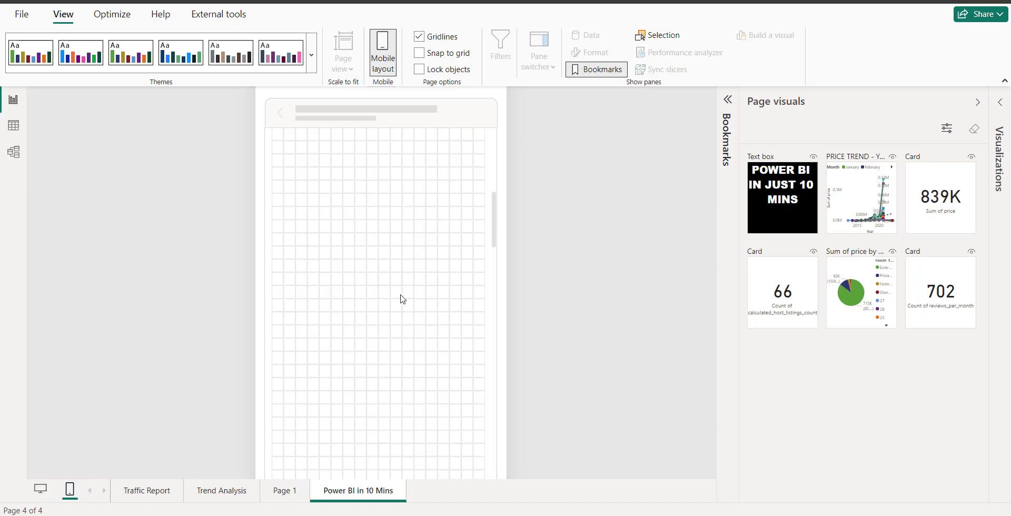
{"action": "scroll", "coordinate": [474, 256], "scroll_direction": "down", "scroll_amount": 3}
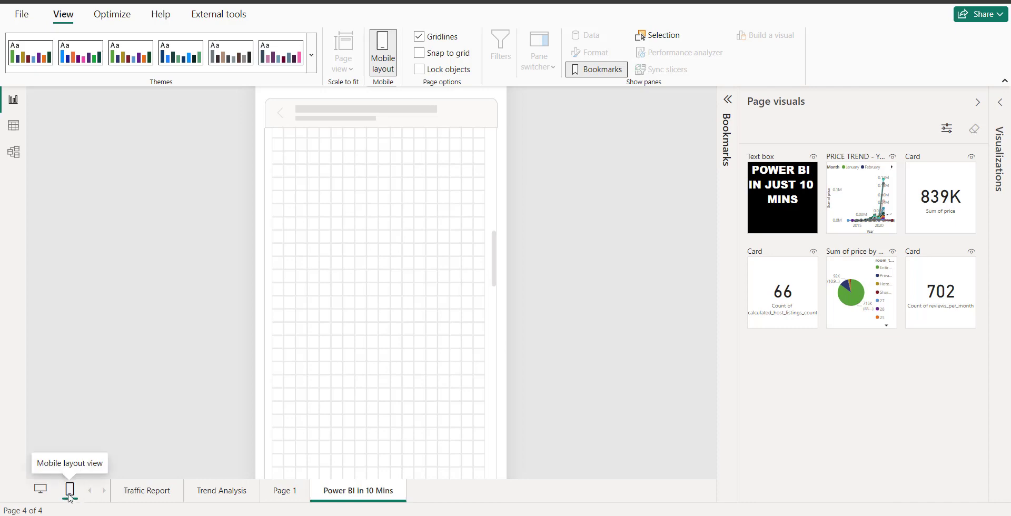
{"action": "left_click", "coordinate": [39, 491]}
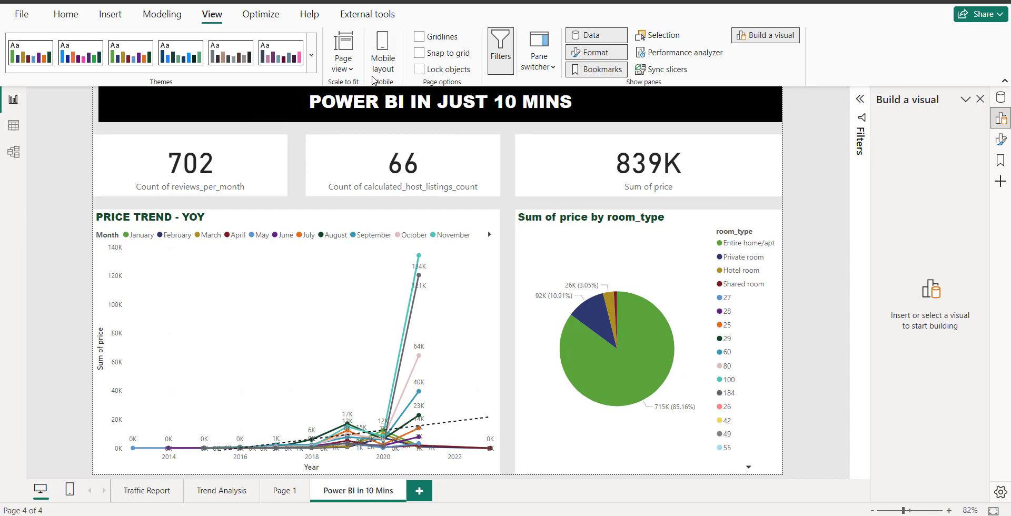
- Show the report's Data pane and examine the AirBnB_Data table and its available actions in the model view
{"action": "left_click", "coordinate": [65, 14]}
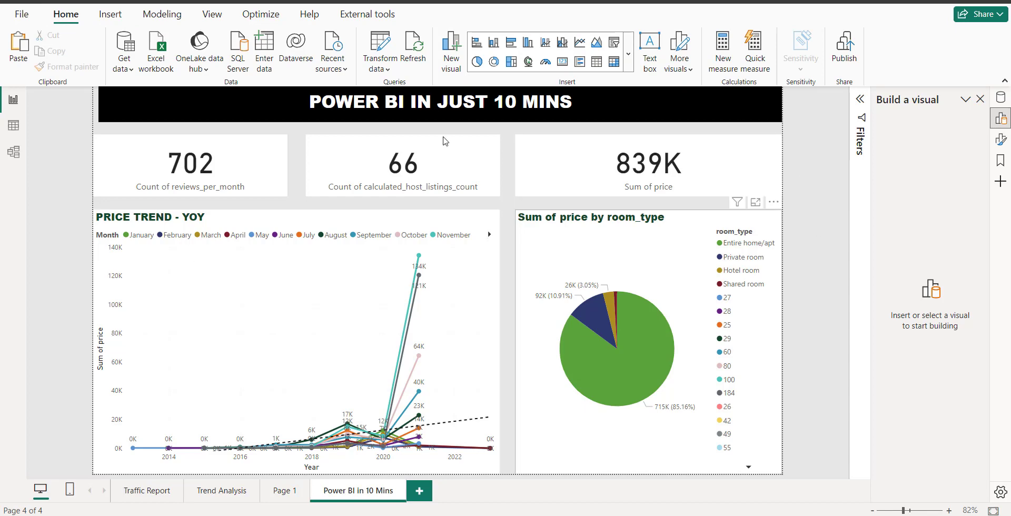
{"action": "left_click", "coordinate": [1000, 97]}
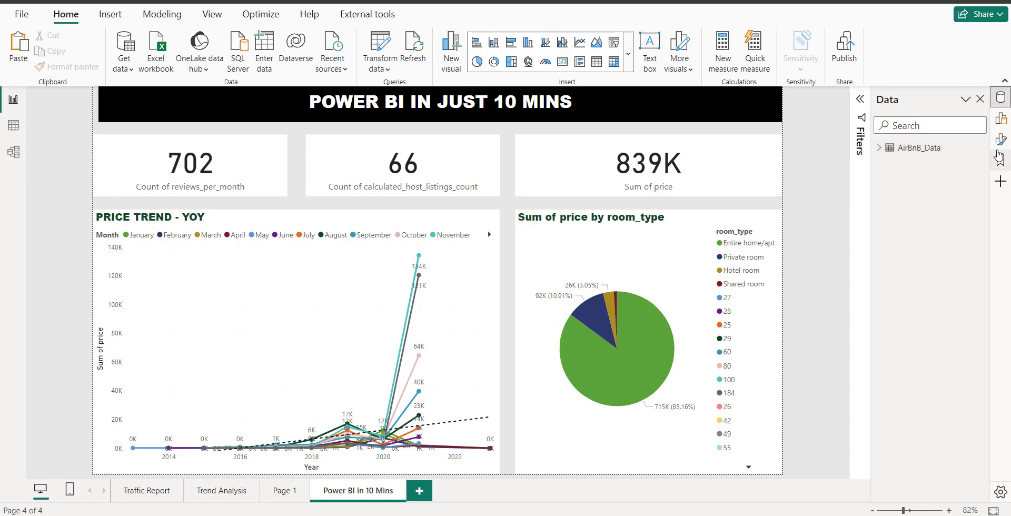
{"action": "left_click", "coordinate": [13, 154]}
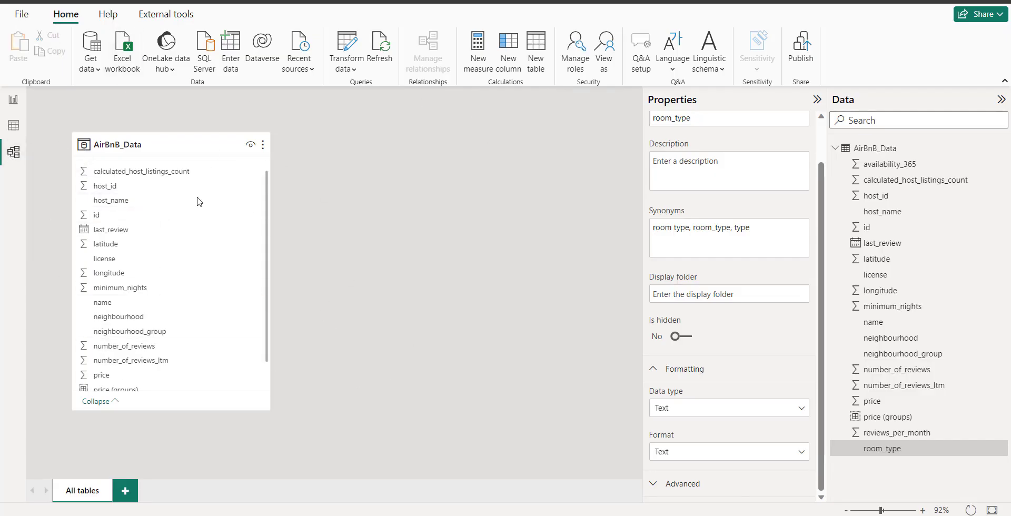
{"action": "left_click", "coordinate": [263, 144]}
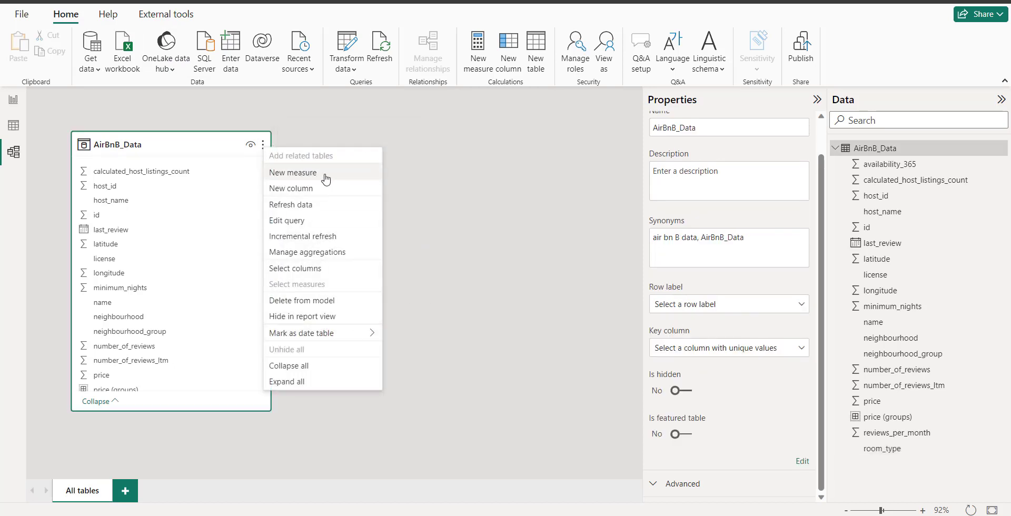
{"action": "left_click", "coordinate": [441, 226]}
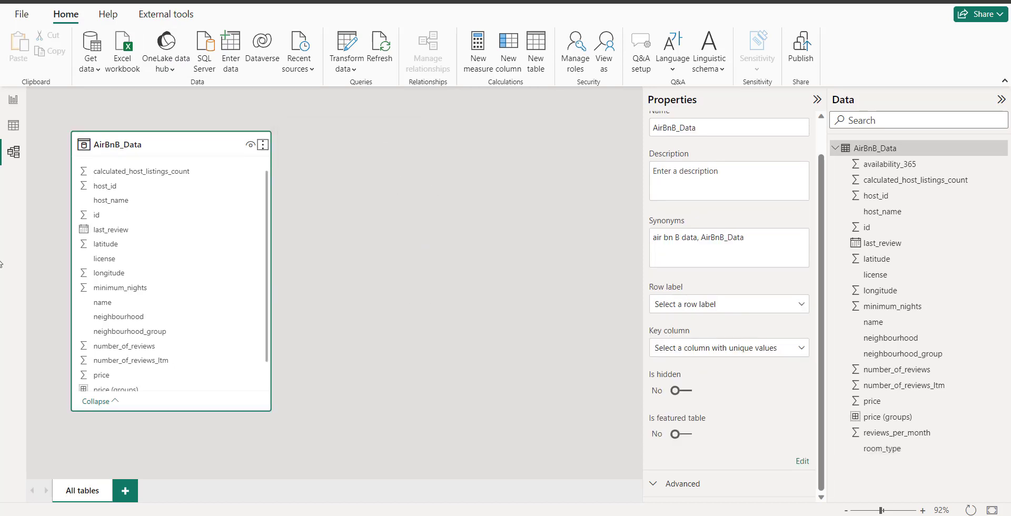
- Inspect the AirBnB_Data rows in the table view back to the first columns, and return to the report with the Data pane closed
{"action": "left_click", "coordinate": [13, 132]}
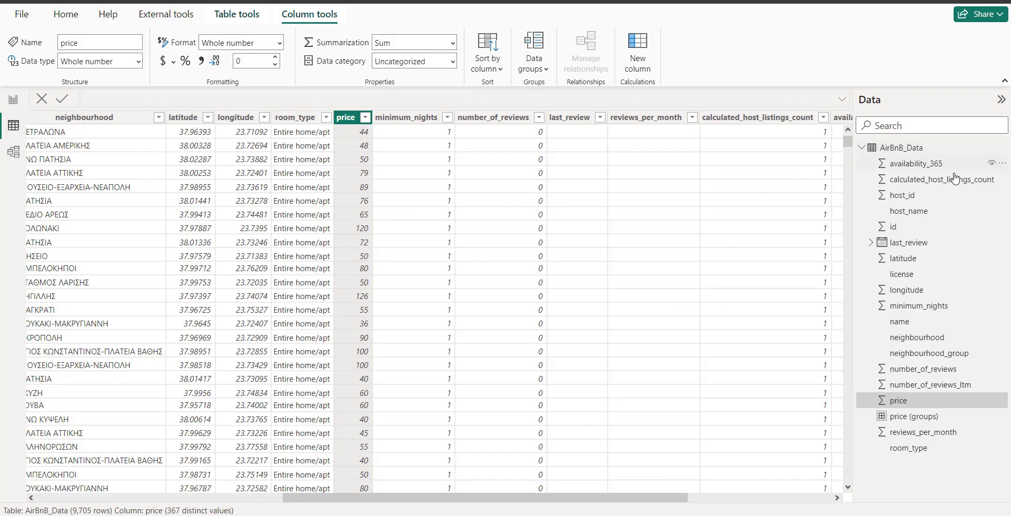
{"action": "left_click", "coordinate": [884, 152]}
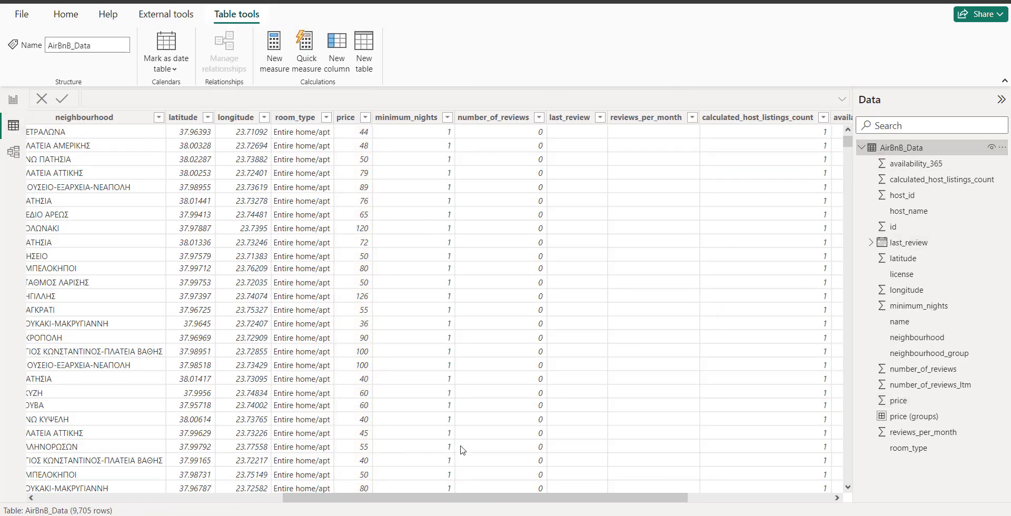
{"action": "left_click_drag", "start_coordinate": [503, 498], "coordinate": [257, 498]}
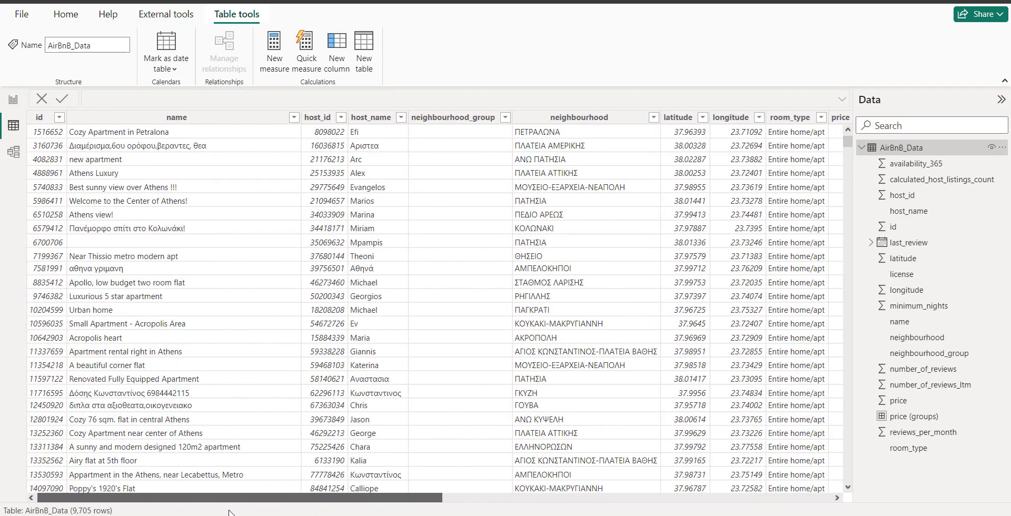
{"action": "left_click", "coordinate": [12, 101]}
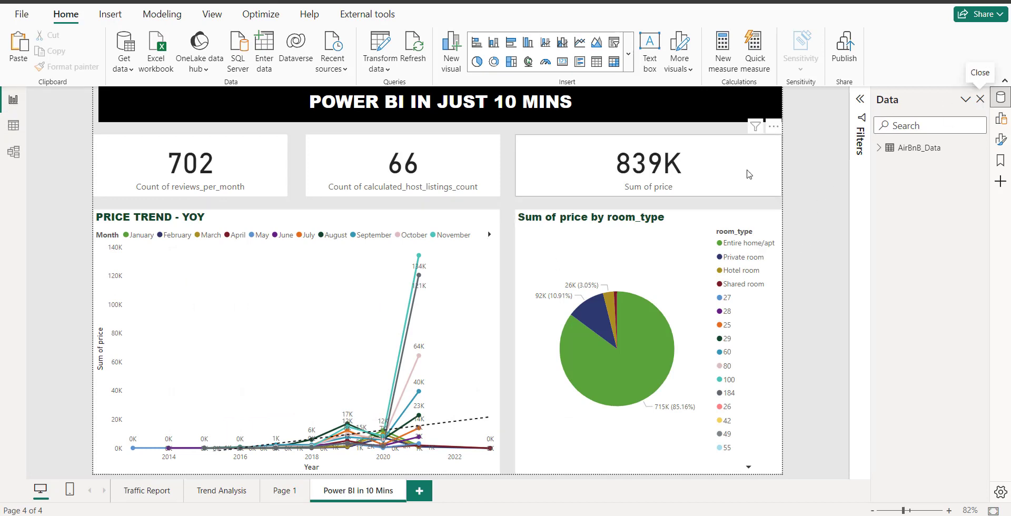
{"action": "left_click", "coordinate": [975, 104]}
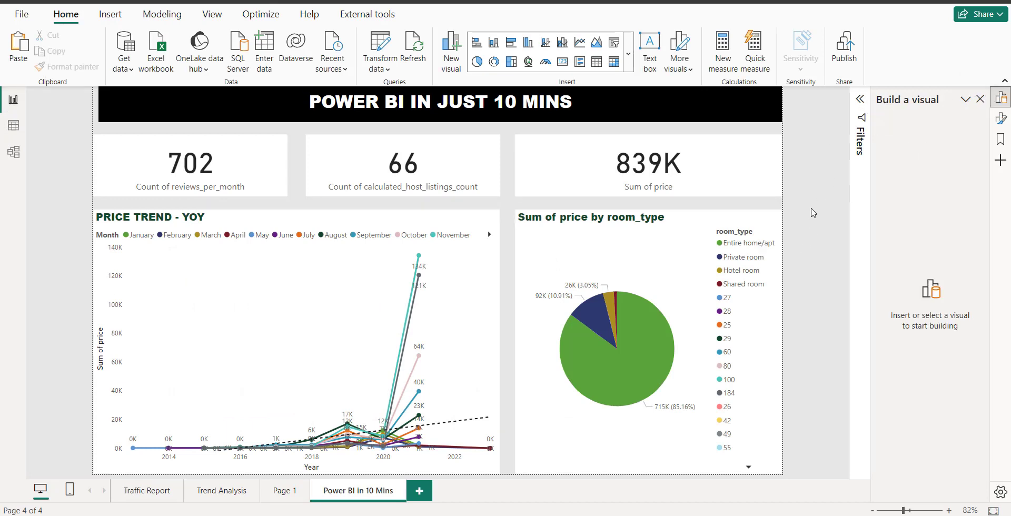